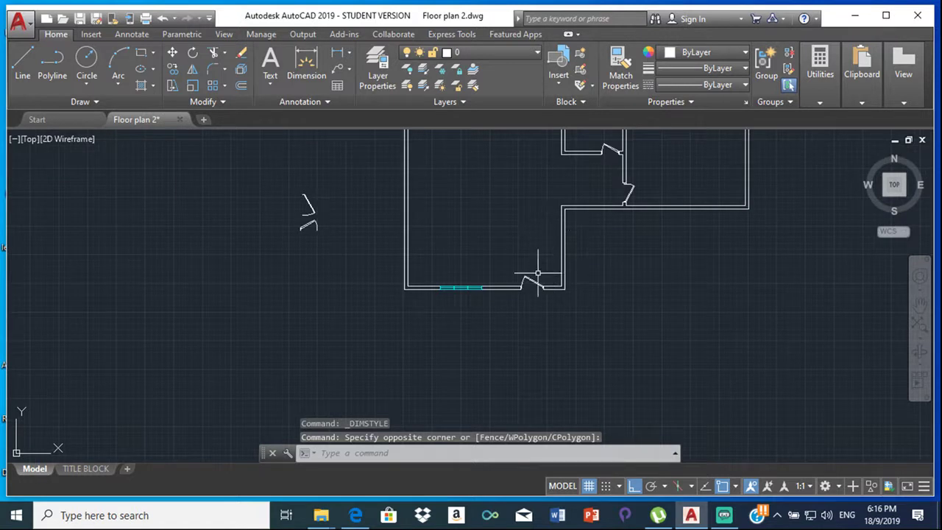
Switch to the floor plan PDF in Edge, examine its wall, door and window dimensions, and return to AutoCAD
scroll(510, 296, "up", 2)
scroll(412, 308, "up", 2)
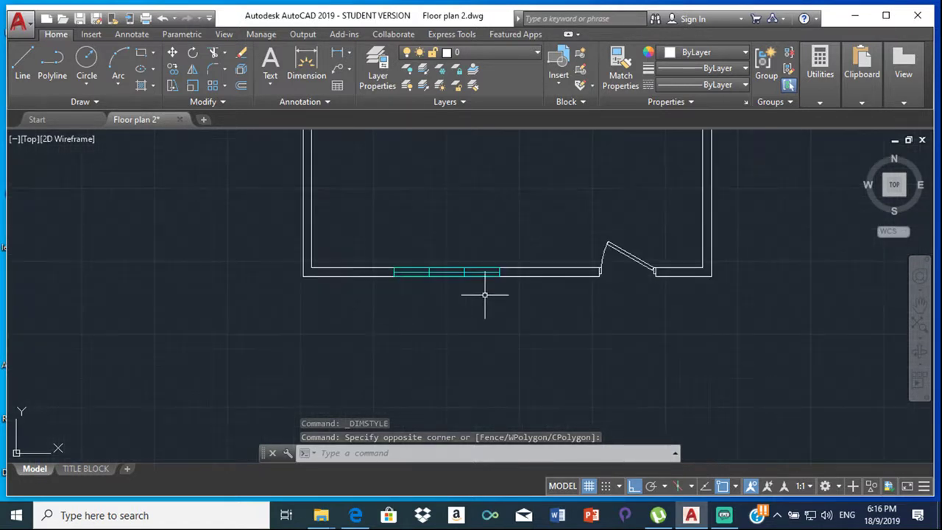
left_click(356, 515)
scroll(618, 210, "down", 1)
scroll(618, 210, "down", 1)
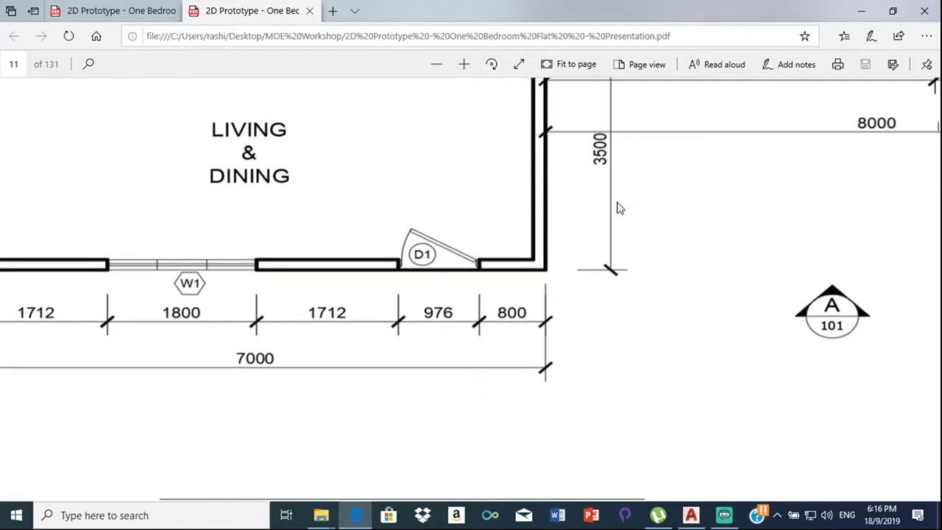
scroll(618, 208, "up", 7)
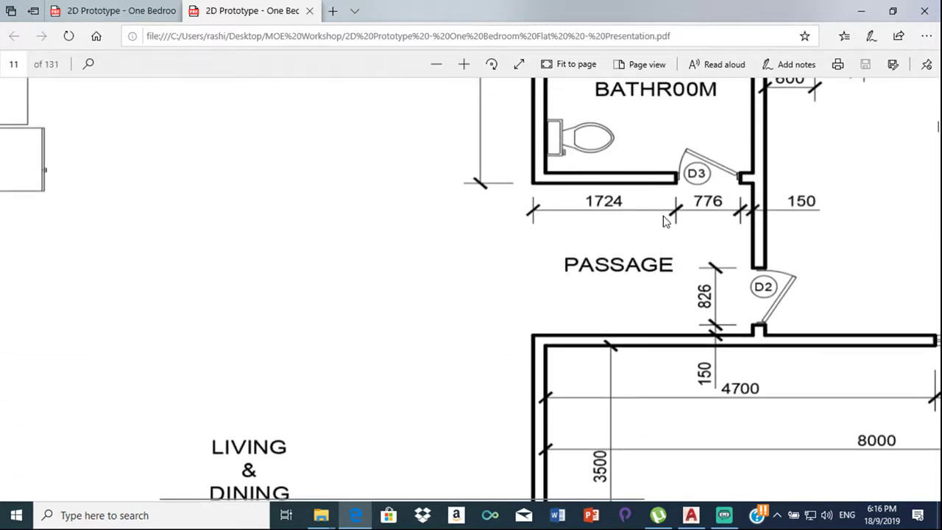
scroll(659, 218, "up", 5)
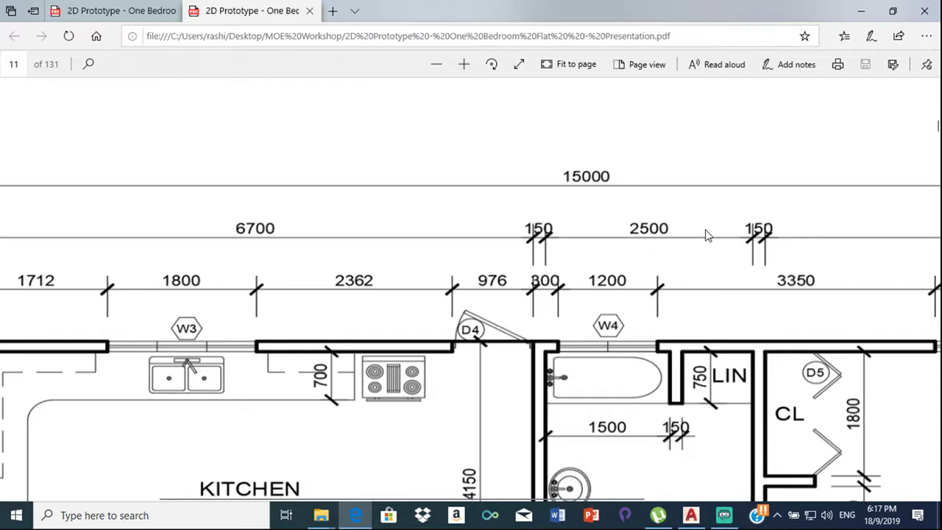
scroll(552, 193, "down", 2)
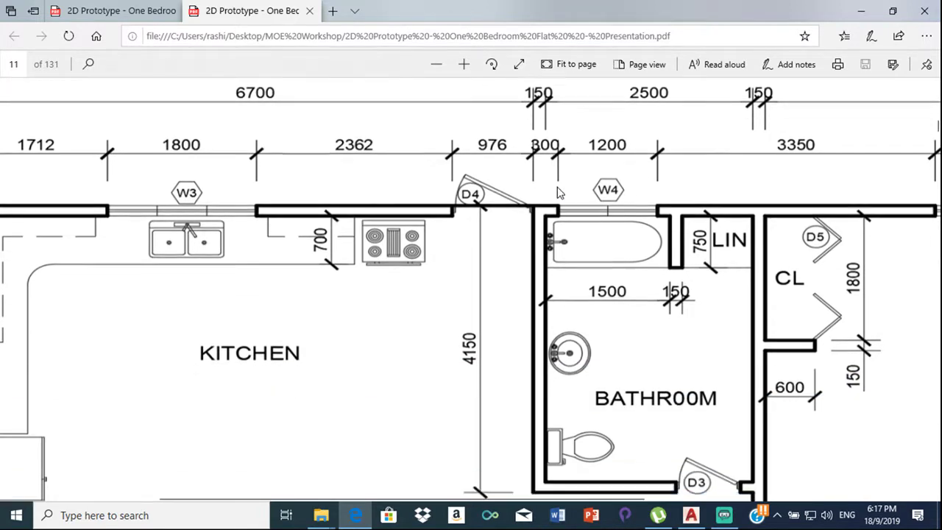
scroll(557, 193, "up", 1)
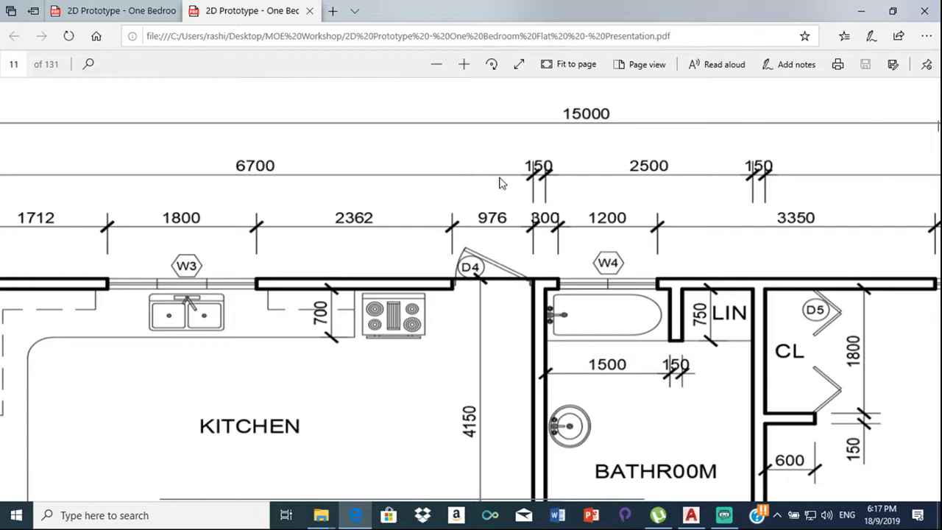
left_click(438, 66)
left_click(438, 67)
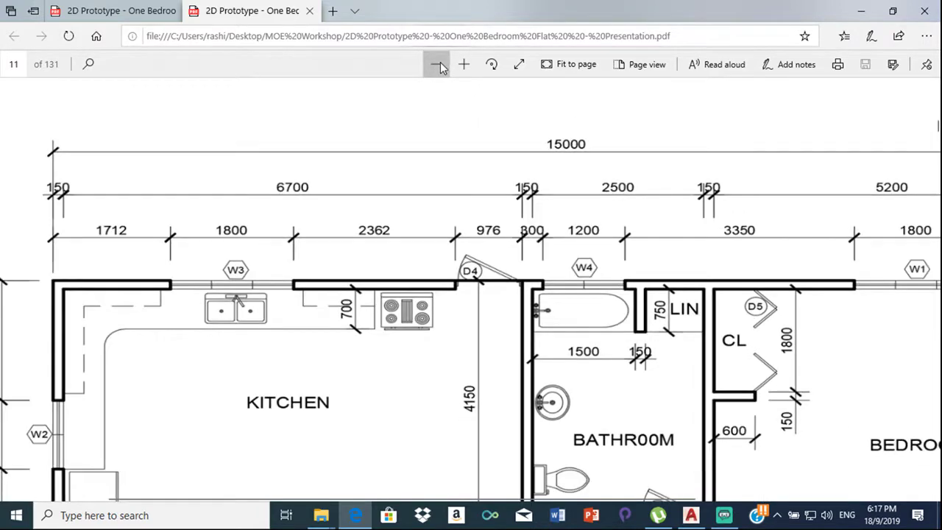
left_click(438, 66)
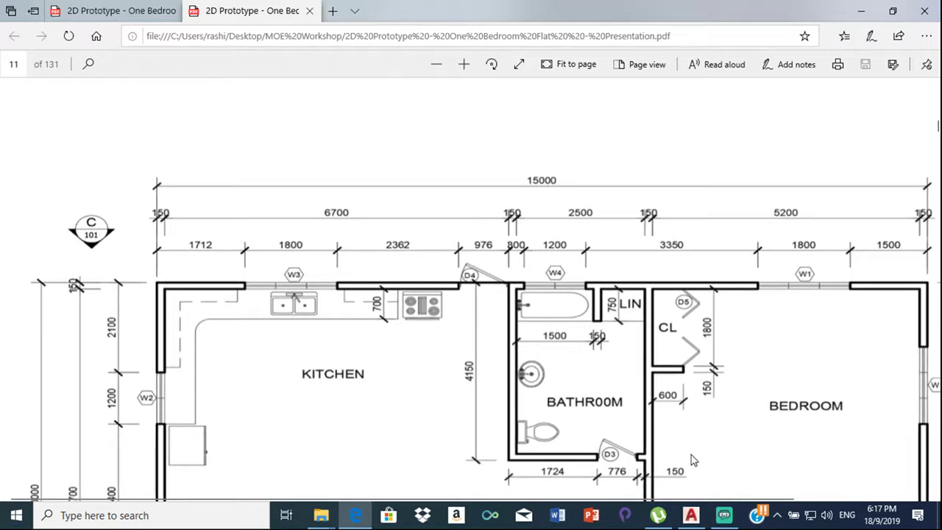
left_click(692, 515)
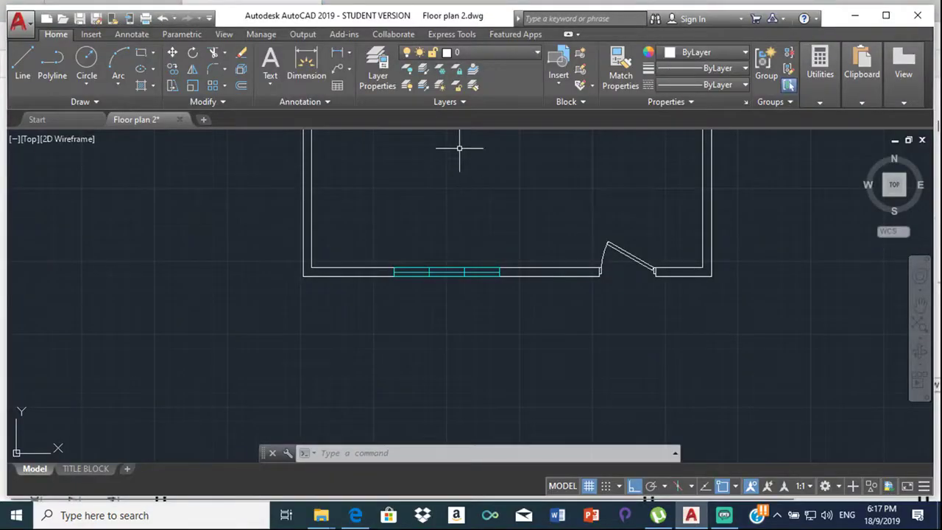
Try a linear dimension across the left exterior wall's thickness at the plan's lower-left corner, and erase it
left_click(306, 62)
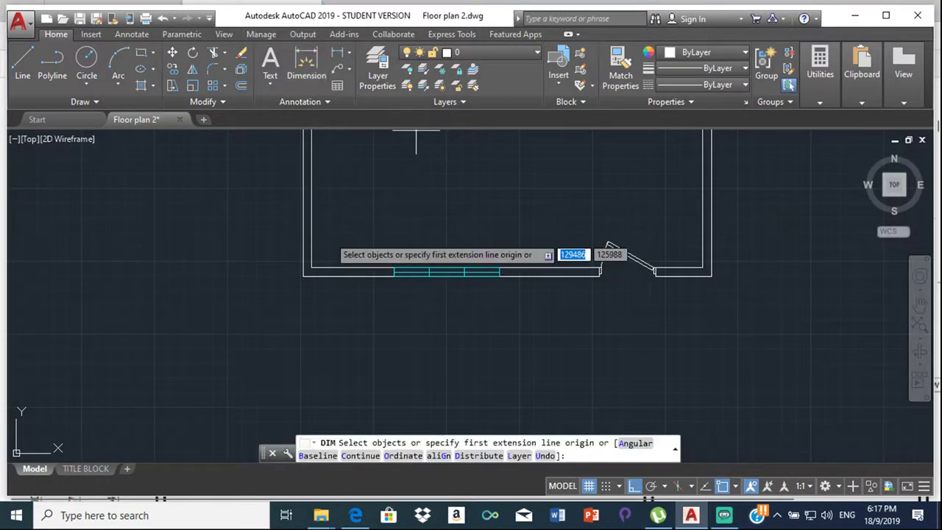
left_click(303, 275)
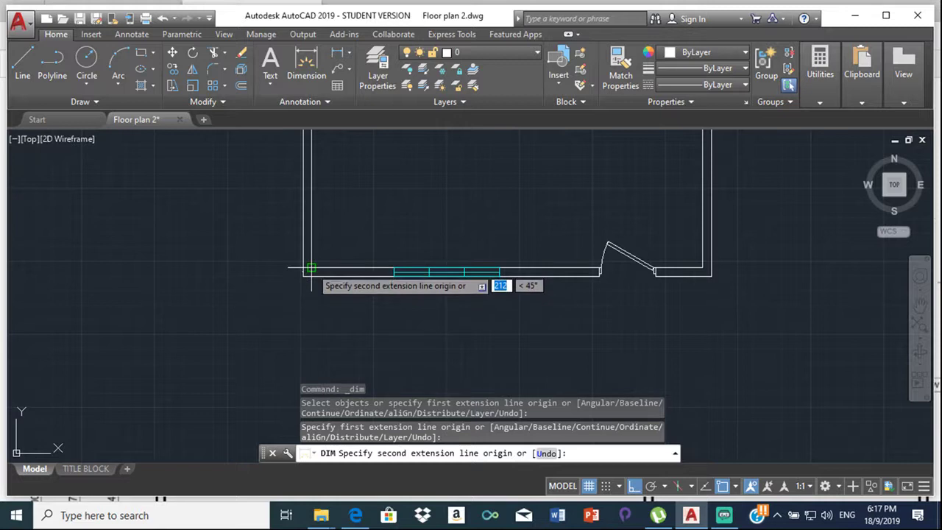
left_click(311, 270)
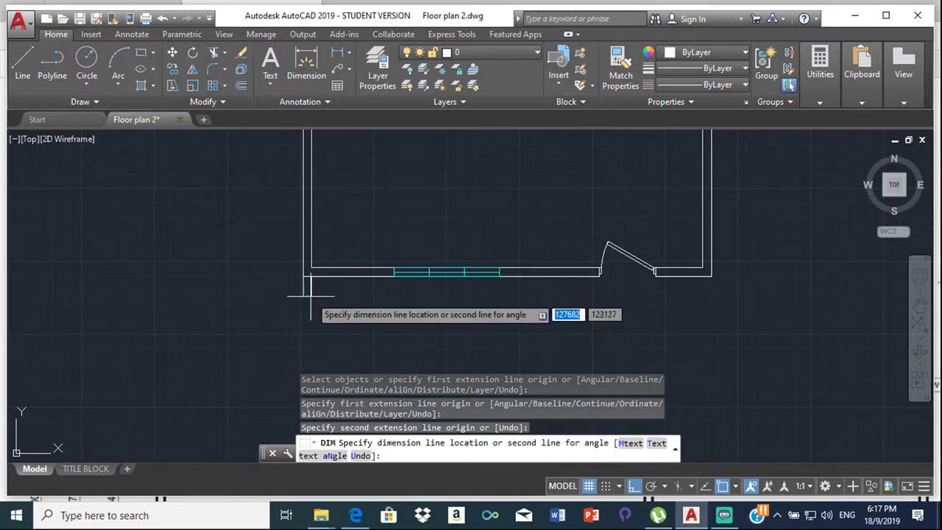
left_click(311, 297)
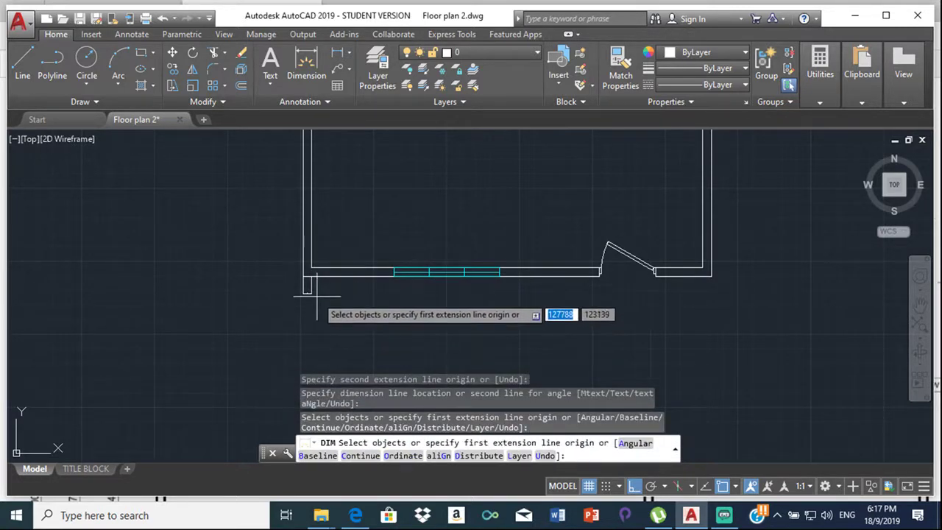
key("Escape")
left_click(307, 293)
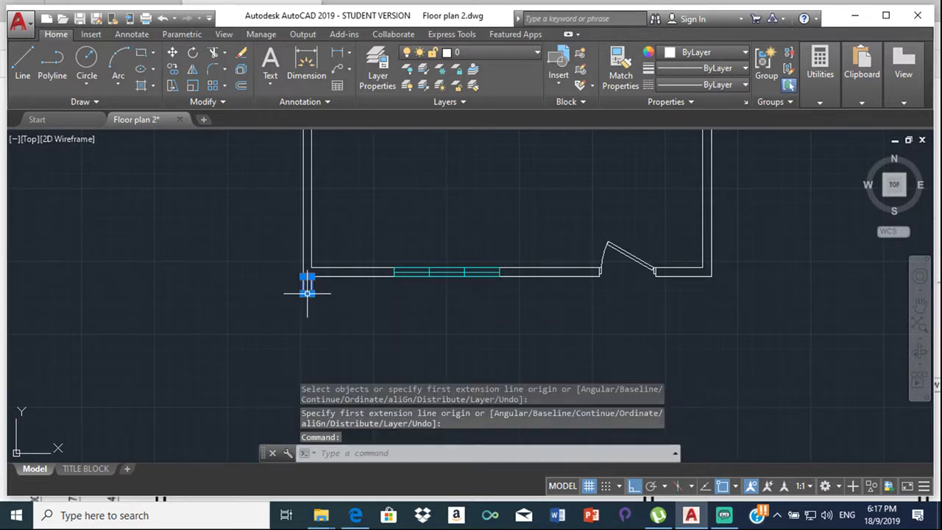
mouse_move(307, 293)
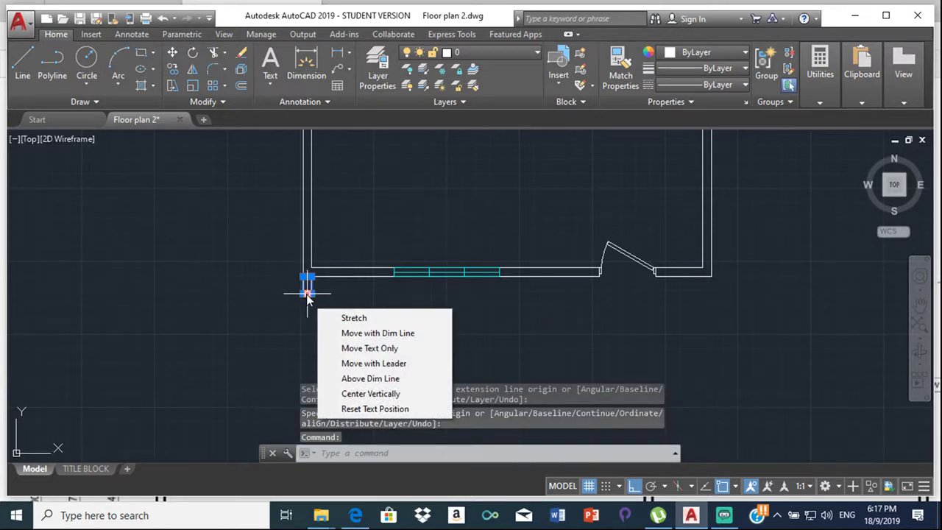
key("Delete")
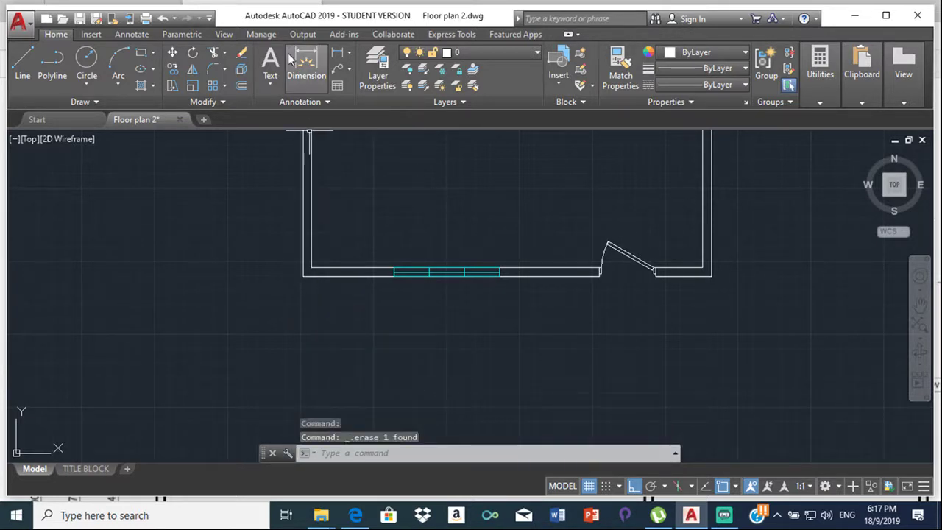
Dimension the left exterior wall's thickness at the lower-left corner, placing the dimension line 600 below the wall
left_click(292, 74)
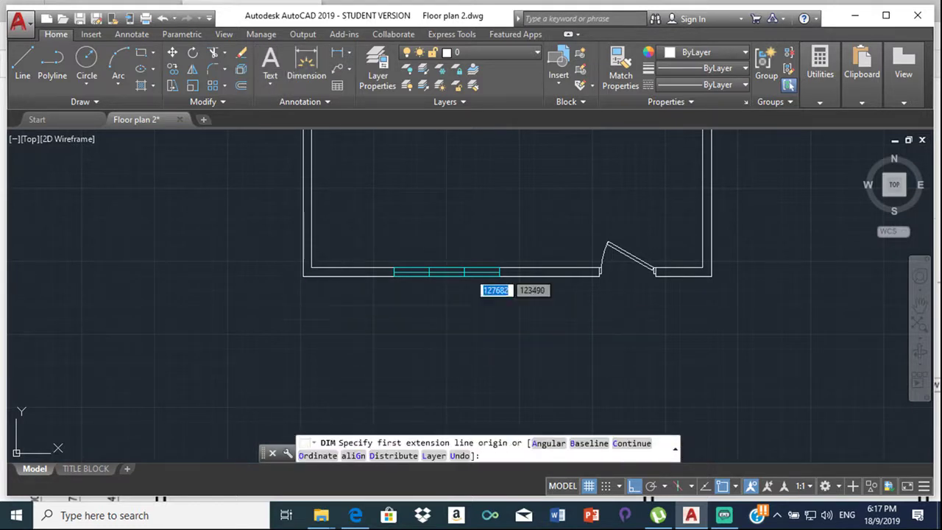
left_click(303, 276)
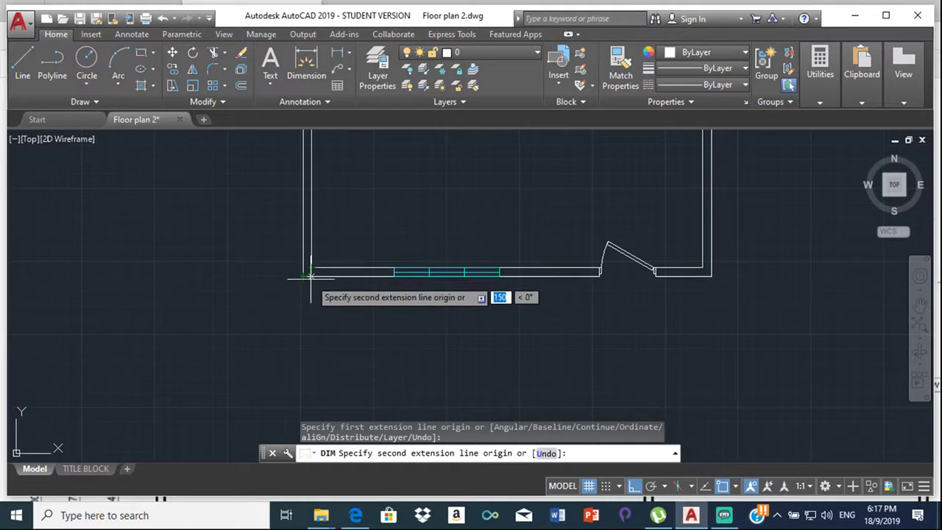
left_click(310, 276)
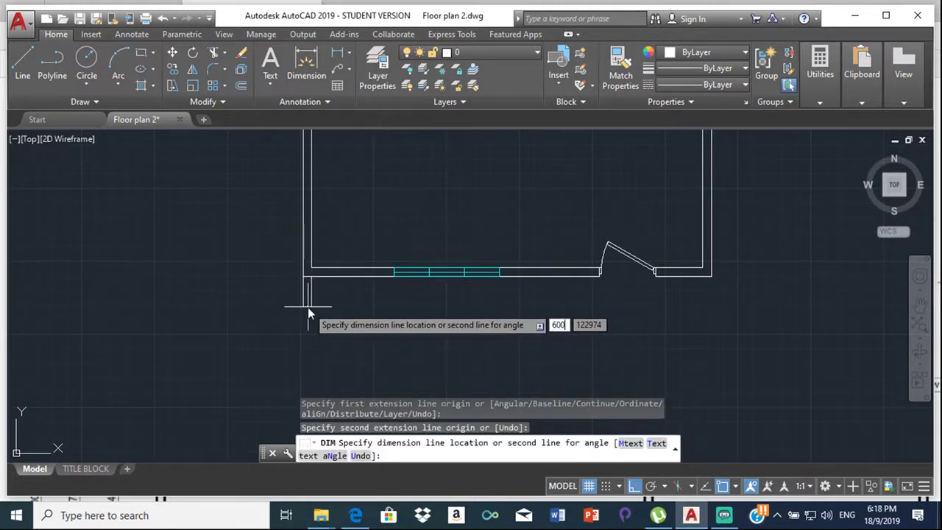
key("Return")
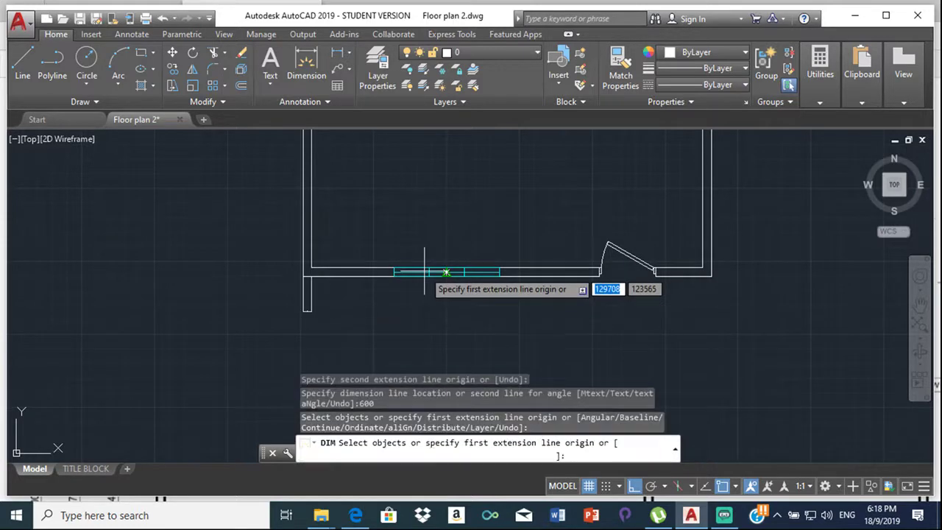
Modify the ISO-25 dimension style to use the Annotative text style with a text height of 50
scroll(342, 295, "down", 3)
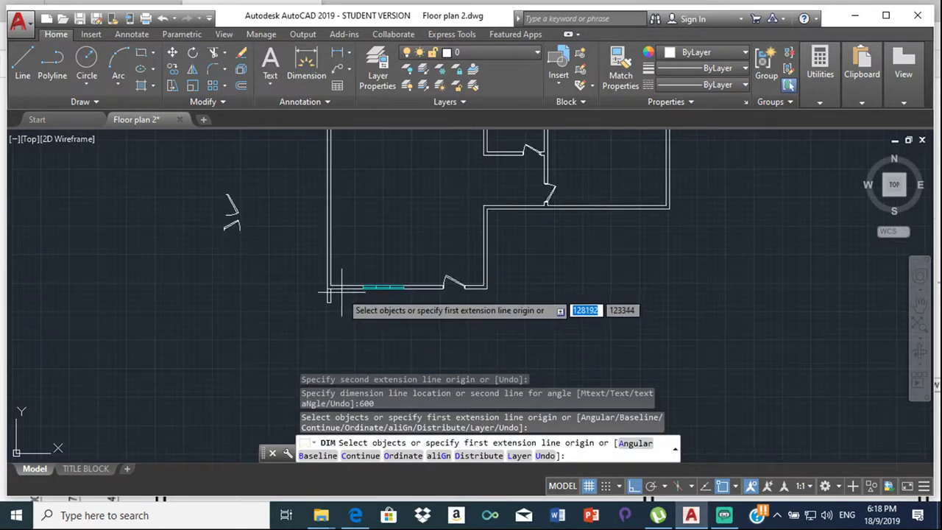
scroll(341, 294, "up", 8)
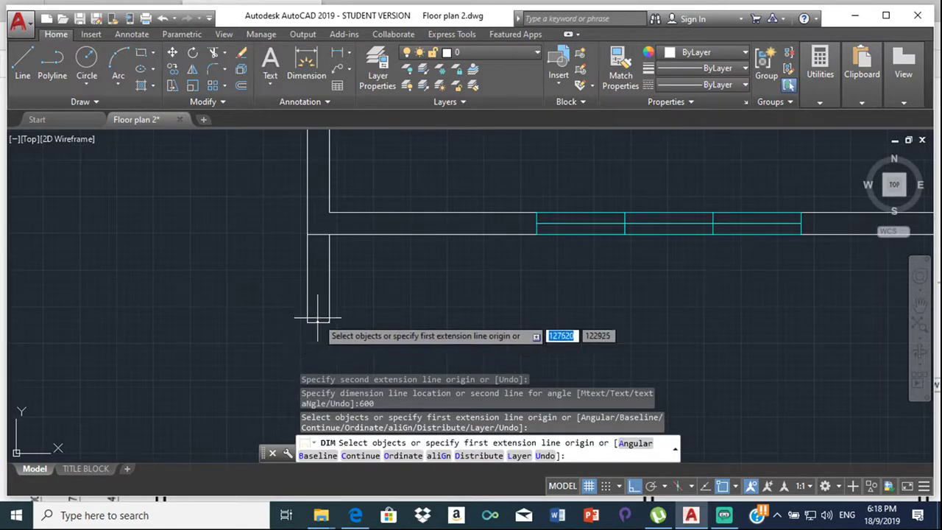
scroll(318, 319, "up", 4)
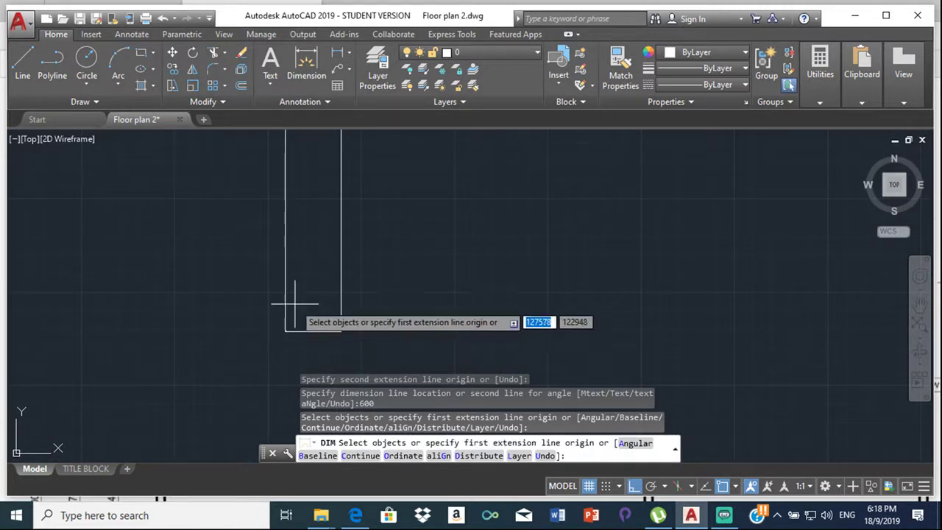
left_click(315, 103)
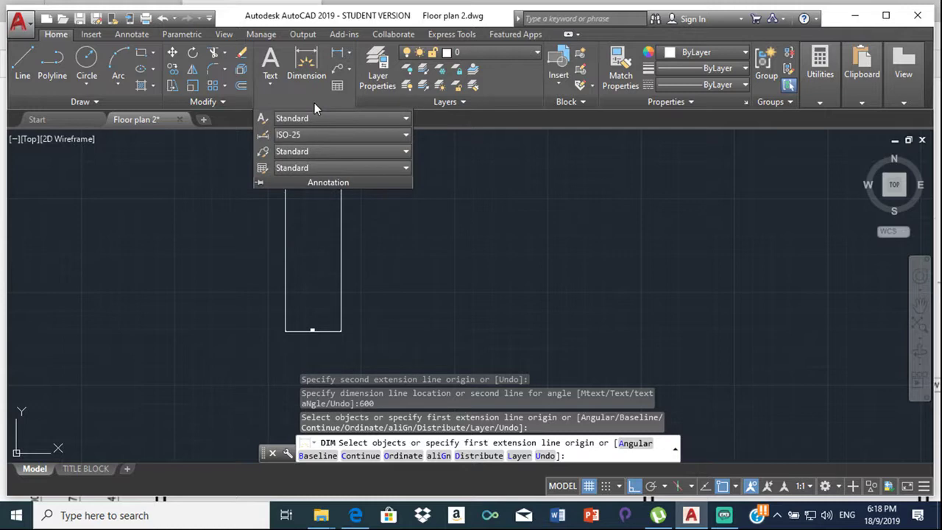
left_click(347, 133)
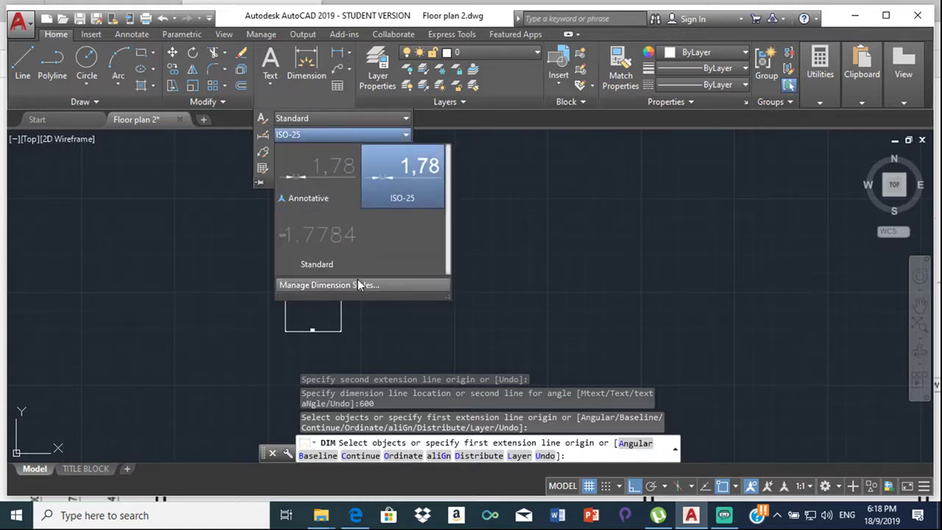
left_click(325, 286)
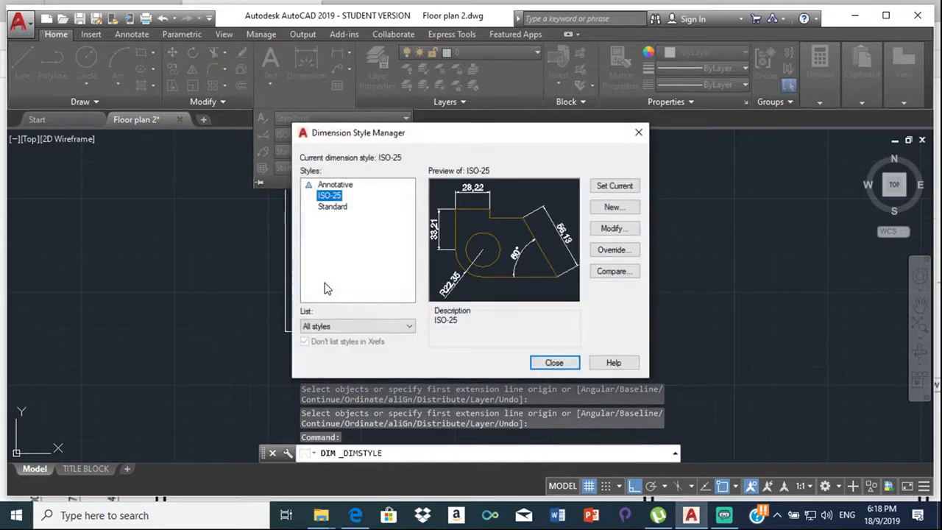
left_click(615, 229)
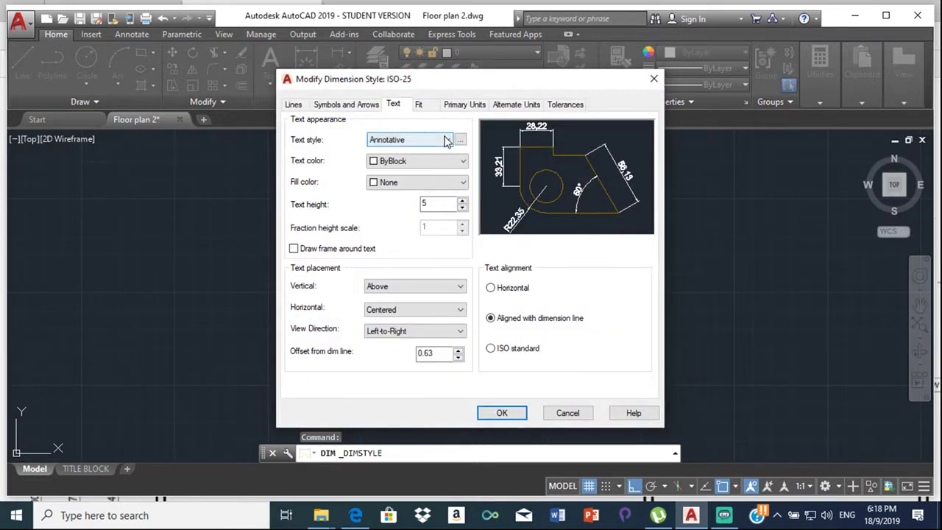
left_click(431, 162)
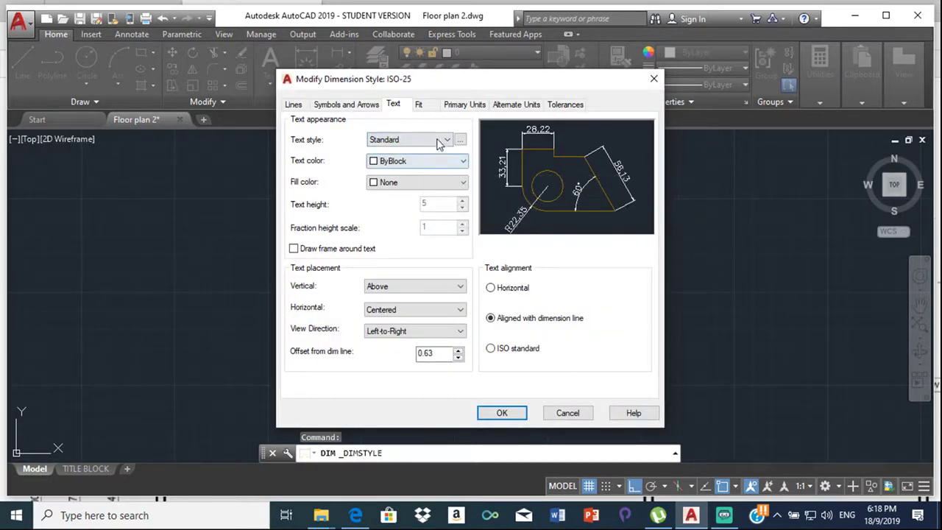
left_click(445, 141)
left_click(423, 151)
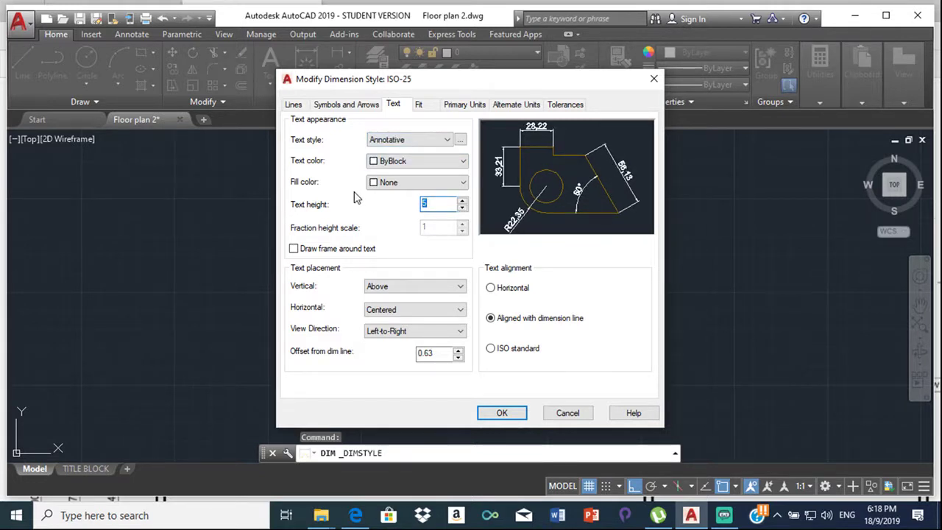
left_click(503, 413)
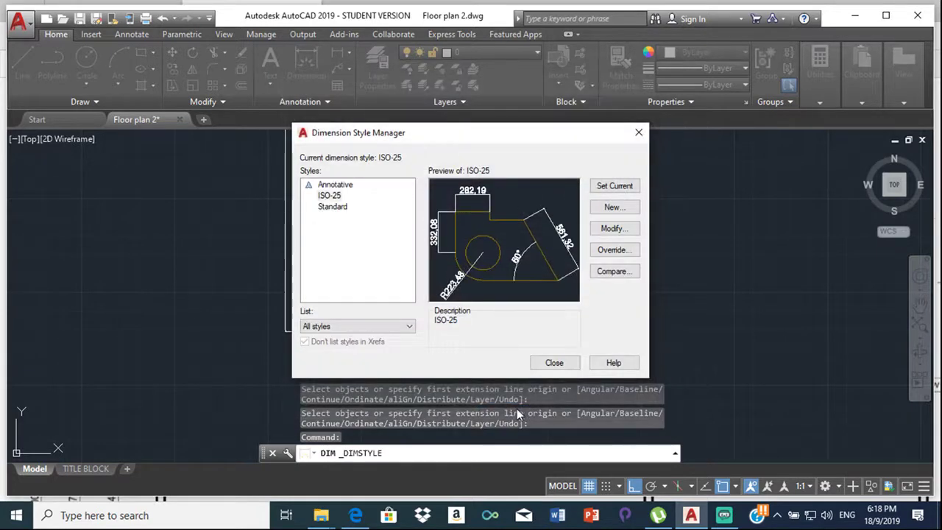
Set the ISO-25 style's primary units to a period decimal separator and precision 0, and close the style manager
left_click(614, 229)
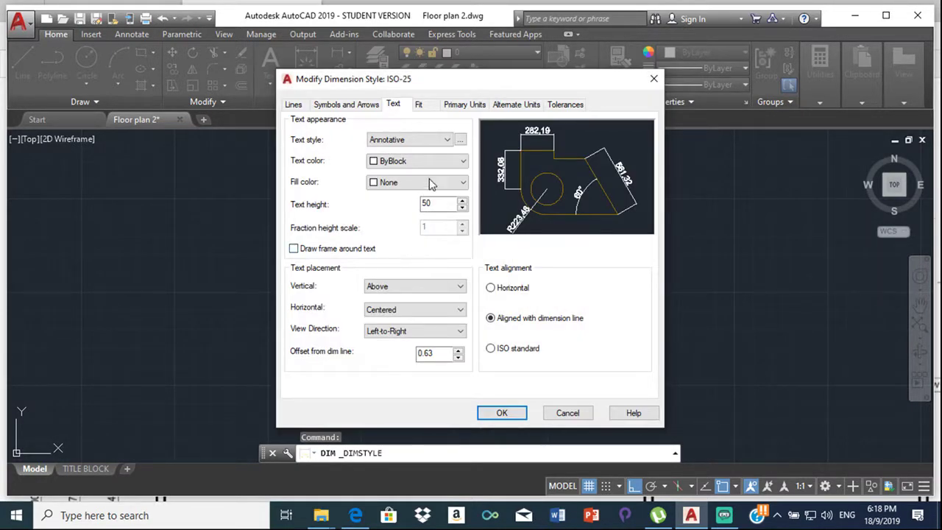
left_click(464, 105)
left_click(463, 193)
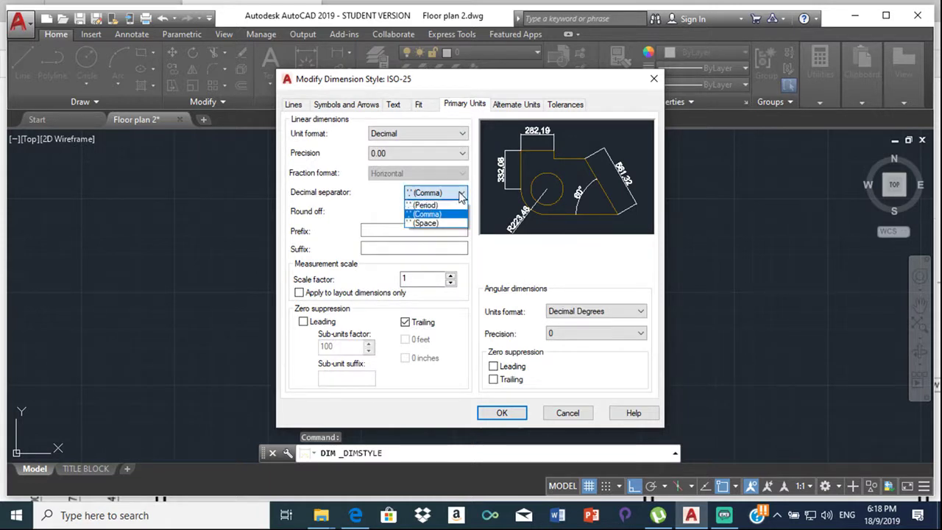
left_click(430, 205)
left_click(453, 153)
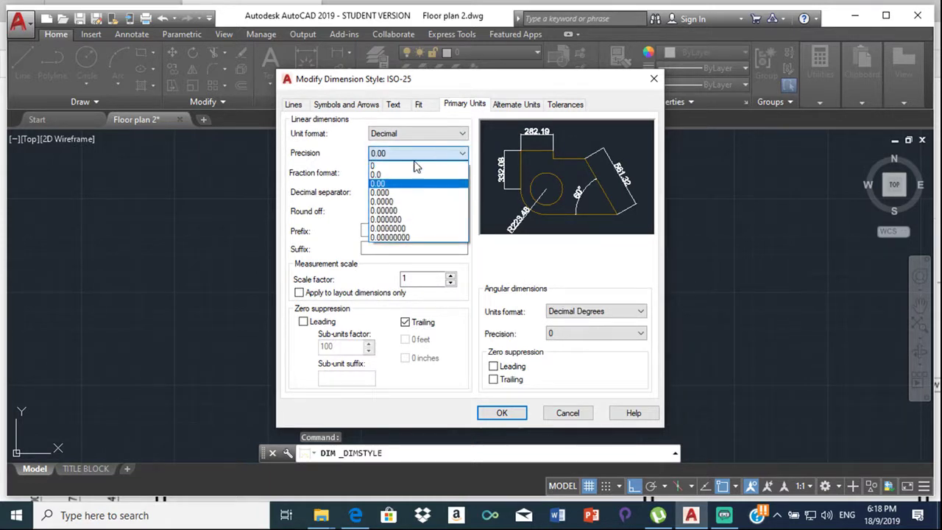
left_click(380, 169)
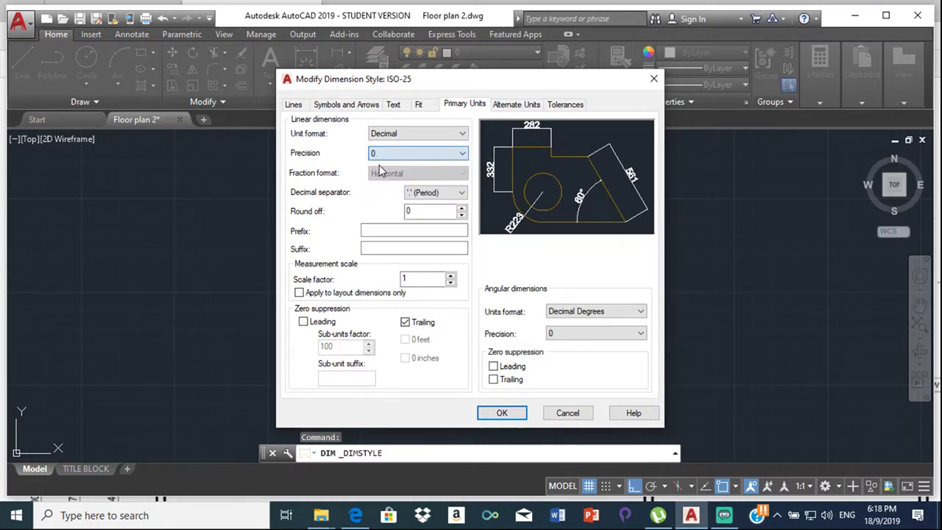
left_click(503, 414)
left_click(553, 363)
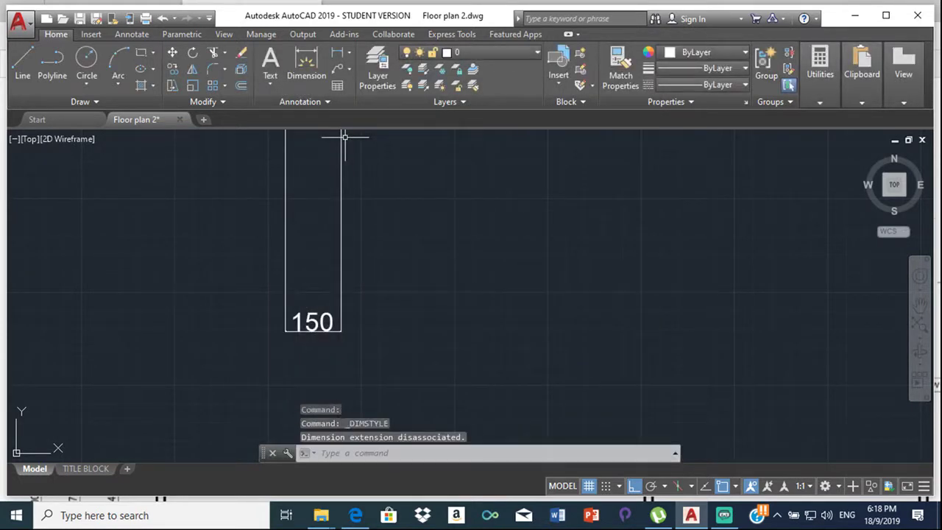
Change the colour of the left wall-thickness dimension at the lower-left corner to yellow 248,215,49
scroll(548, 262, "down", 3)
middle_click_drag(494, 234, 454, 252)
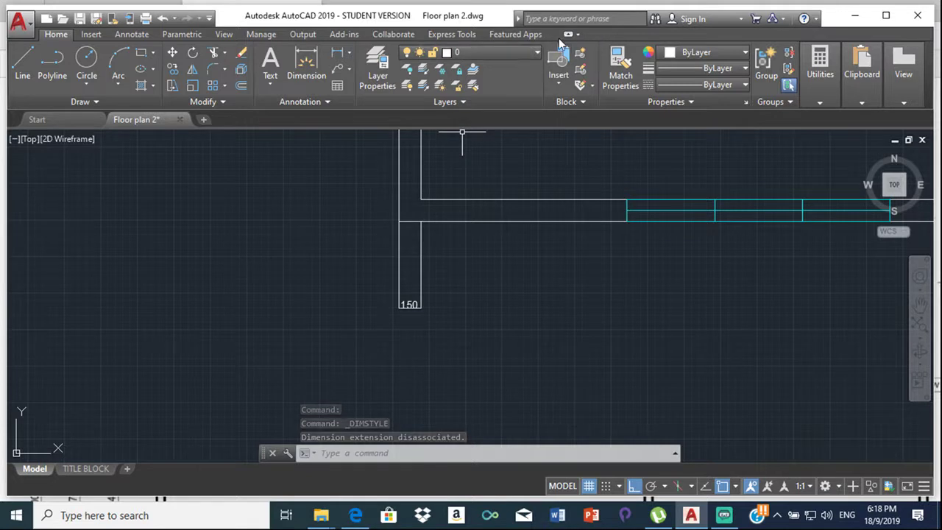
left_click(421, 249)
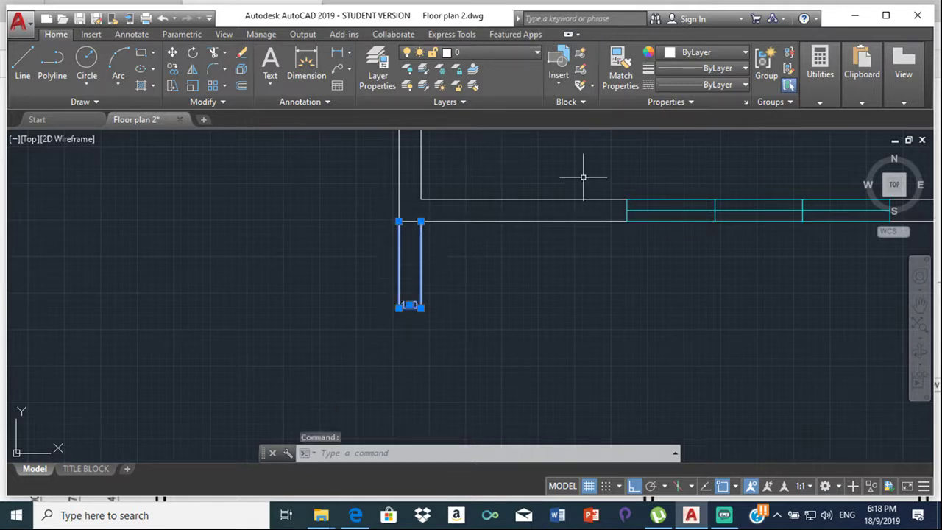
left_click(718, 53)
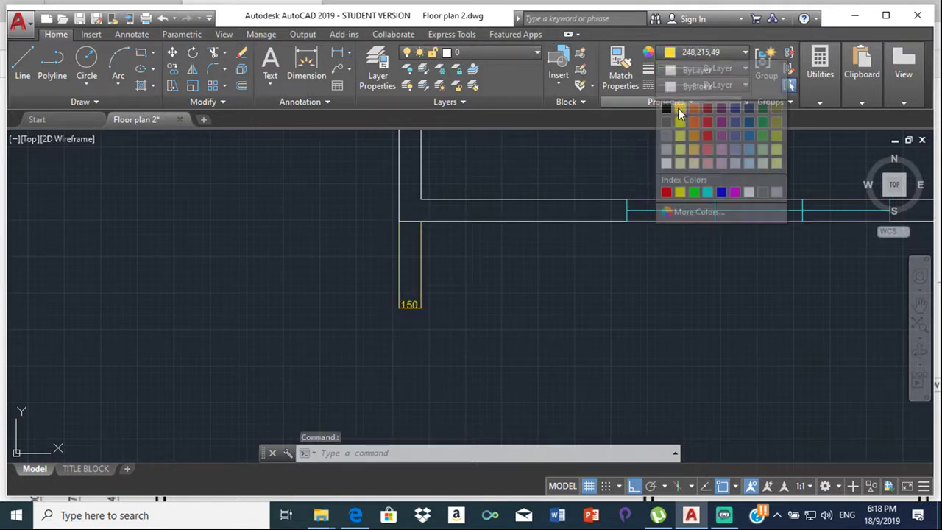
left_click(678, 107)
key("Escape")
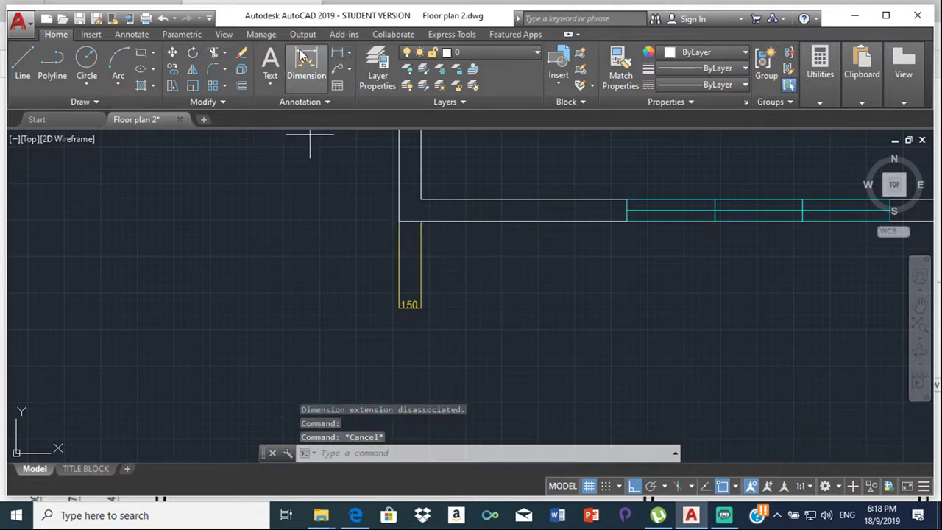
Set the current object colour to yellow 248,215,49 for new dimensions
left_click(302, 58)
left_click(731, 52)
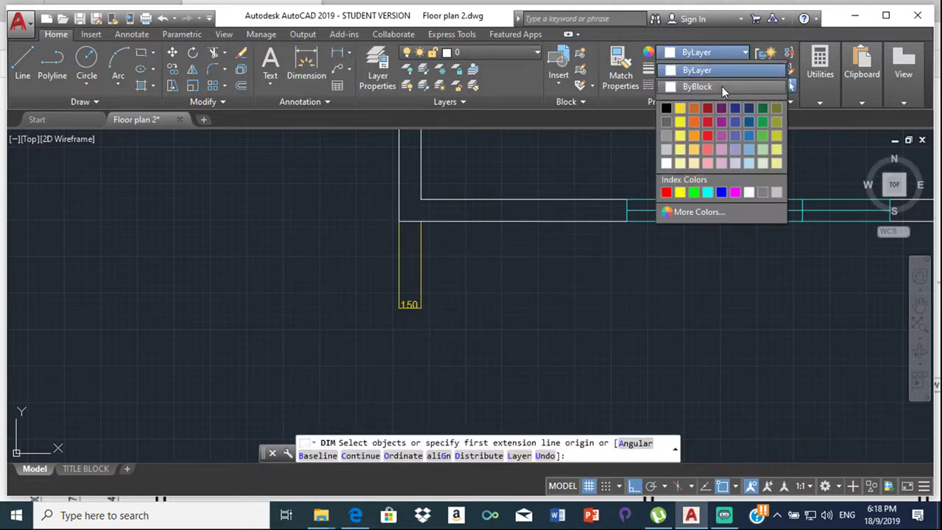
left_click(678, 110)
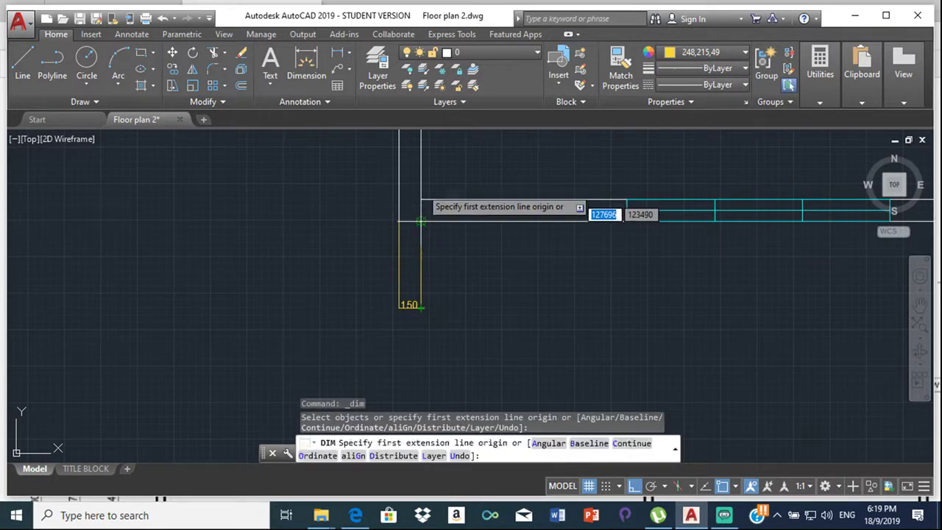
Try dimensioning the lower wall from the left wall's inner face to the window's left end, offset 600 below, and erase it
scroll(636, 226, "down", 2)
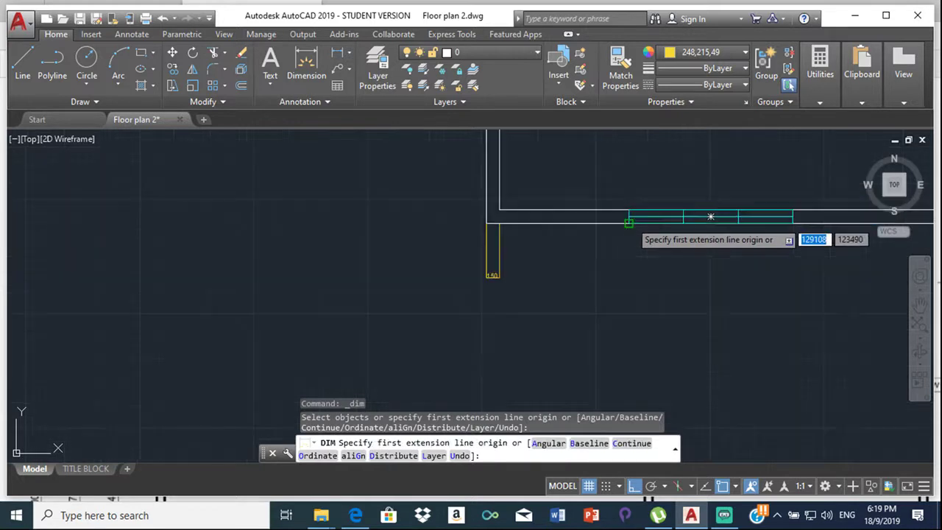
middle_click_drag(618, 274, 507, 310)
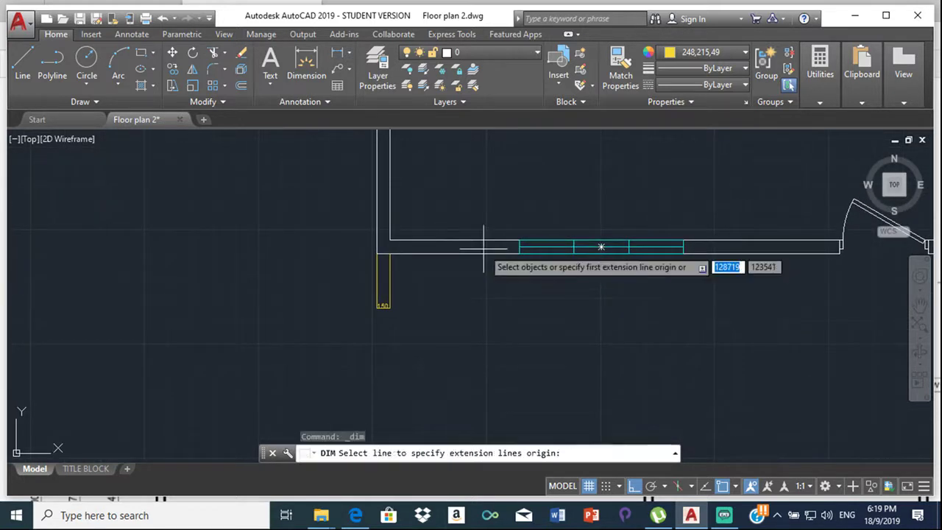
left_click(390, 253)
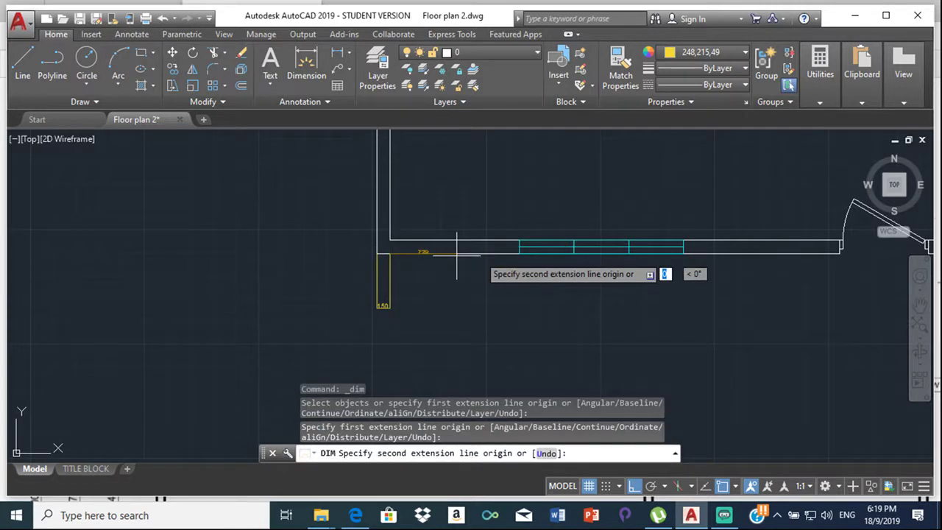
left_click(519, 253)
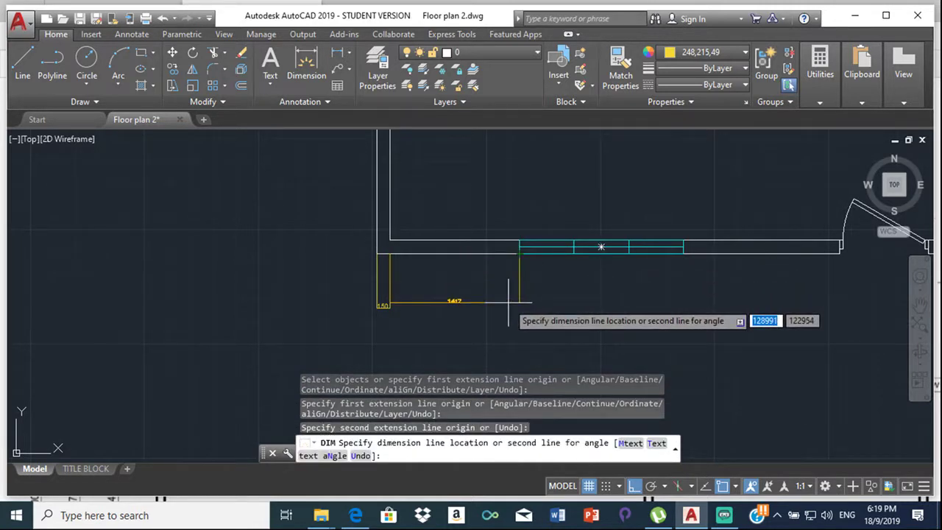
key("Return")
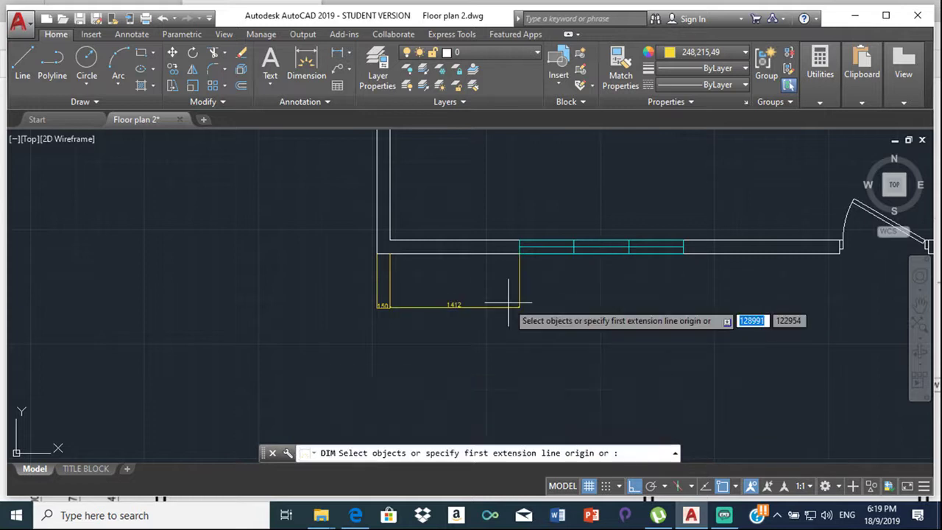
scroll(430, 310, "up", 6)
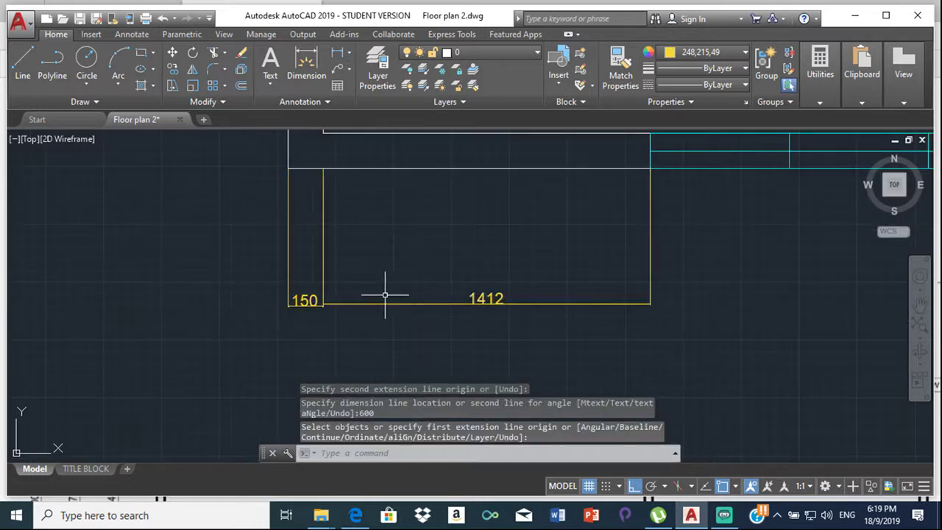
key("Escape")
left_click(339, 308)
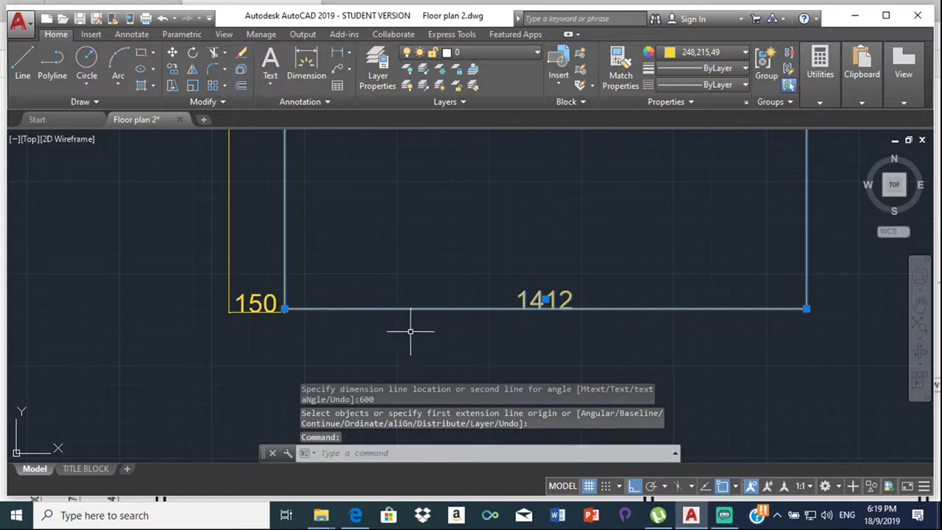
key("Delete")
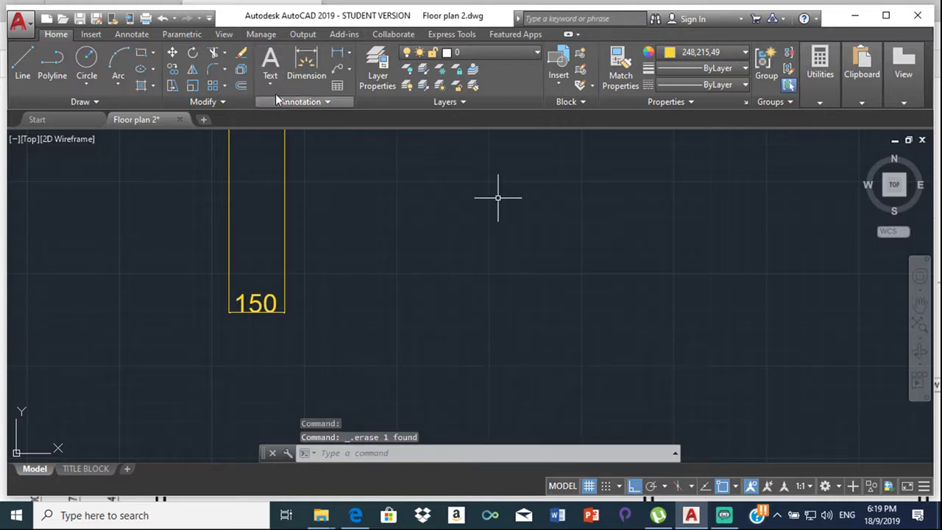
left_click(307, 66)
scroll(265, 180, "up", 4)
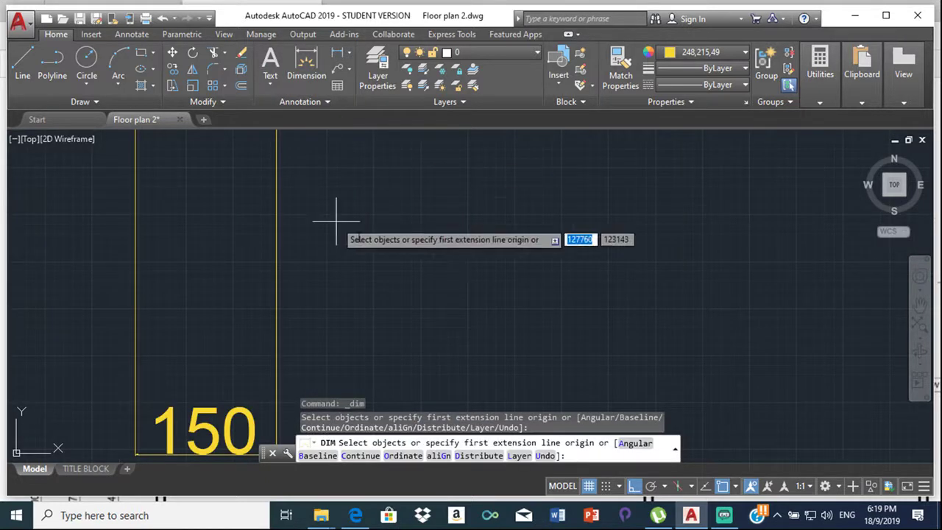
scroll(375, 185, "down", 3)
mouse_move(375, 185)
middle_mouse_down()
mouse_move(436, 293)
mouse_move(451, 293)
mouse_move(473, 204)
middle_mouse_up()
key("Return")
left_click(383, 150)
scroll(428, 306, "down", 2)
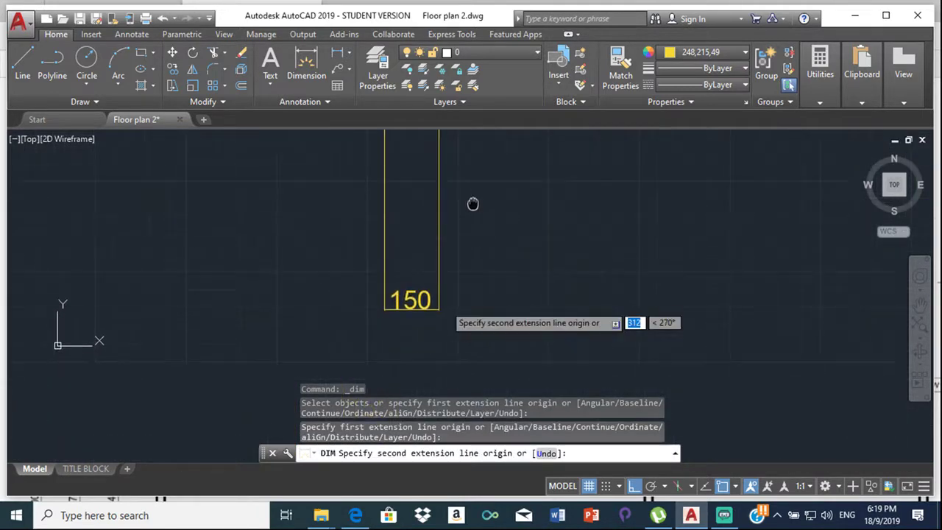
middle_click_drag(767, 164, 513, 311)
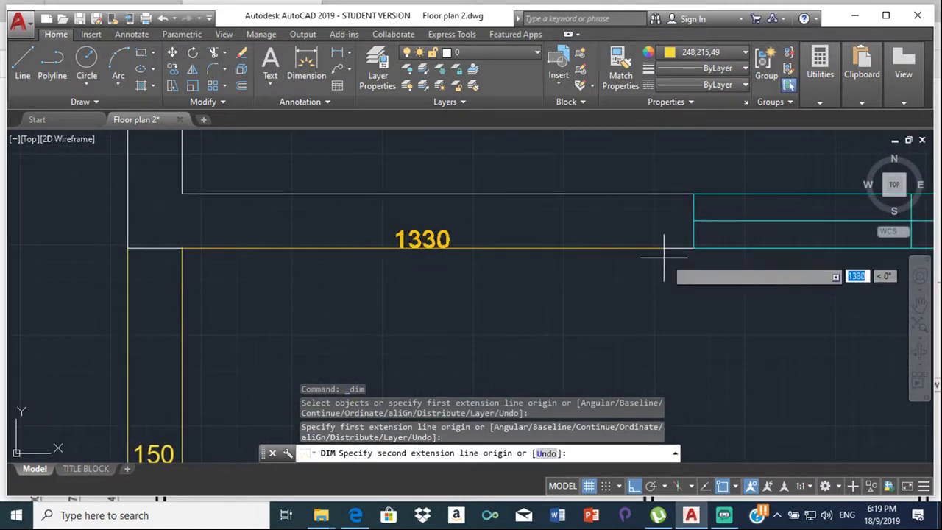
left_click(693, 249)
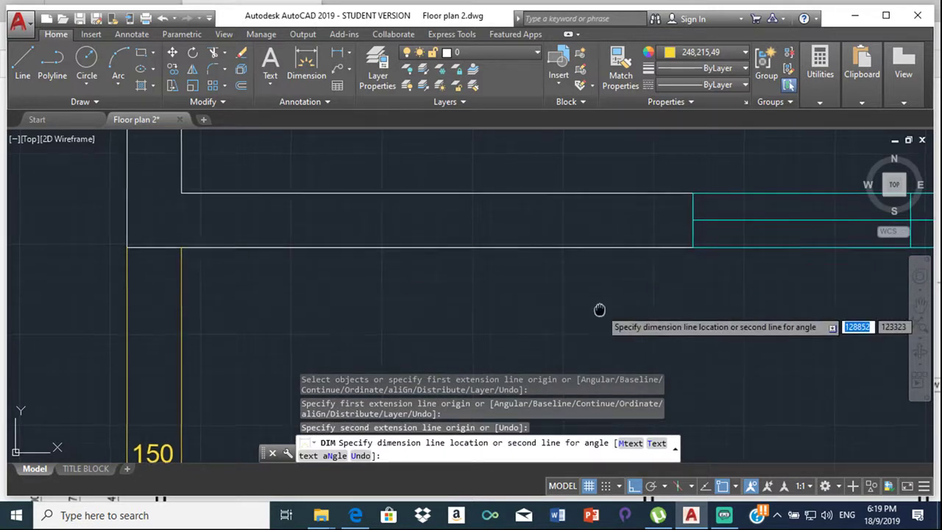
middle_click_drag(576, 319, 630, 207)
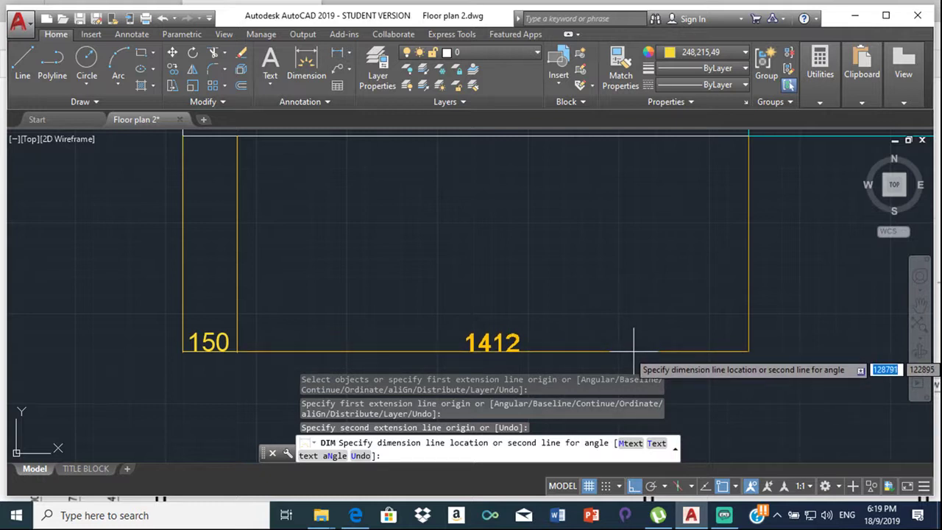
key("Escape")
key("Return")
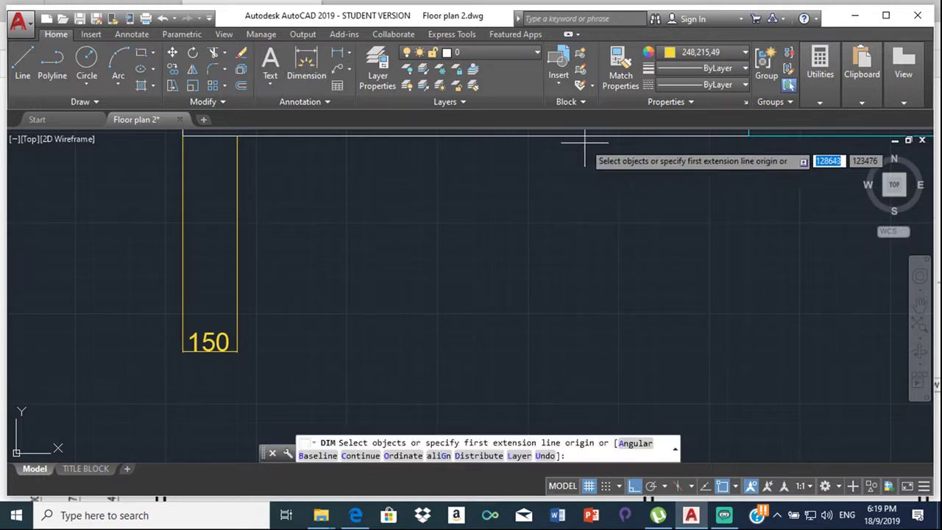
left_click(749, 134)
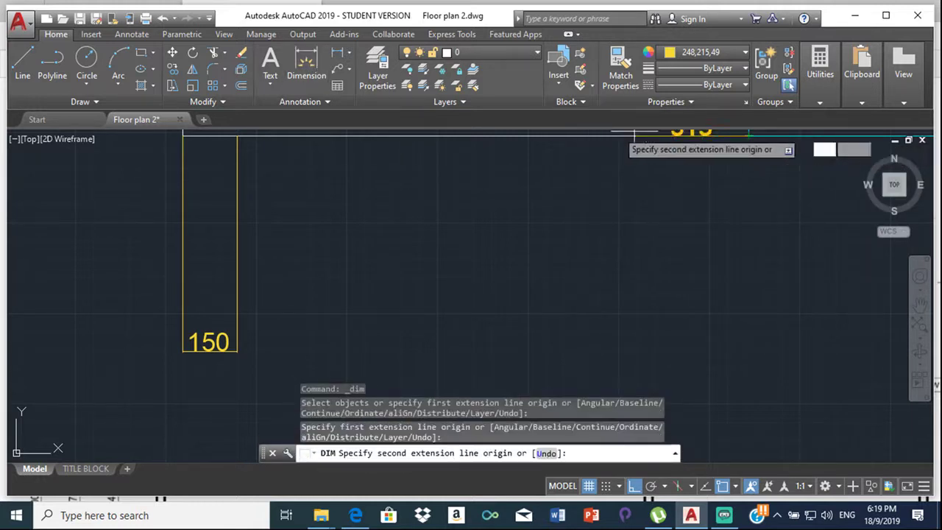
left_click(238, 136)
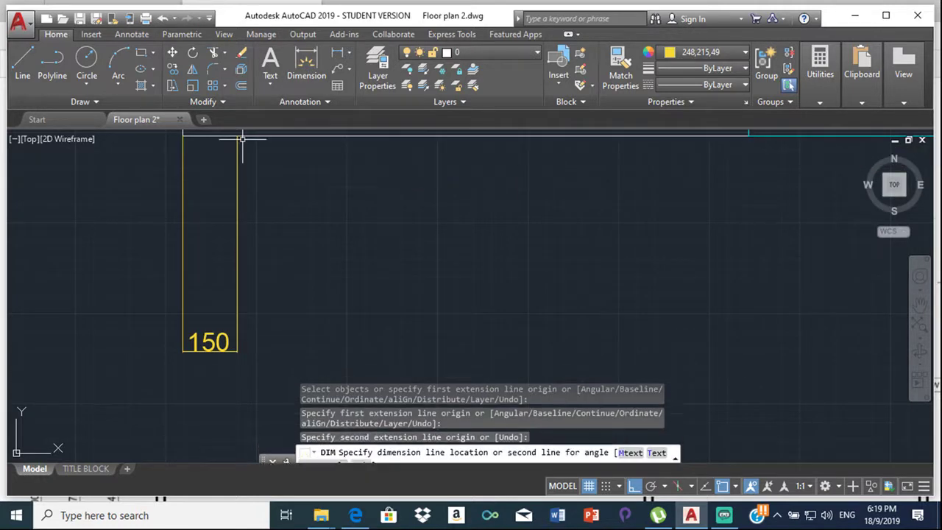
key("Escape")
Dimension the lower wall from the window's left end to the left wall's inner face, aligning the dimension line with the wall-thickness dimension
key("Return")
key("Return")
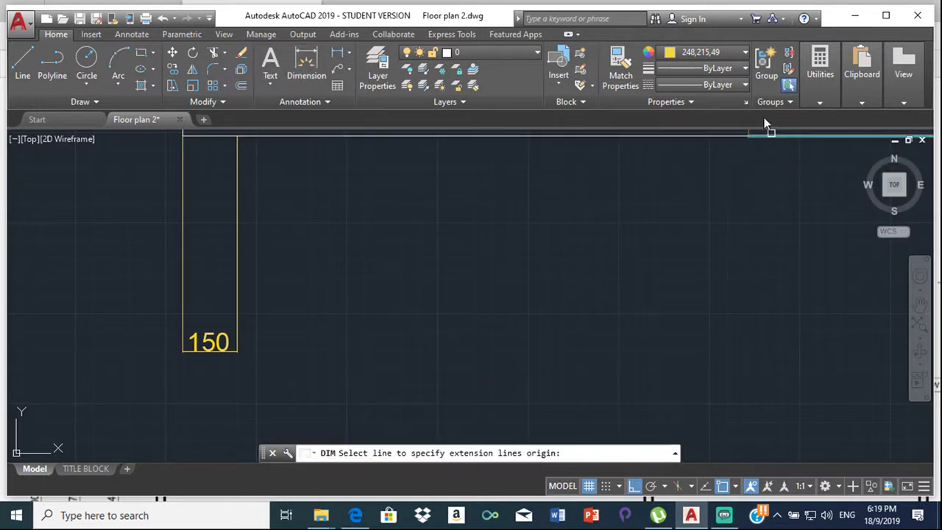
key("Escape")
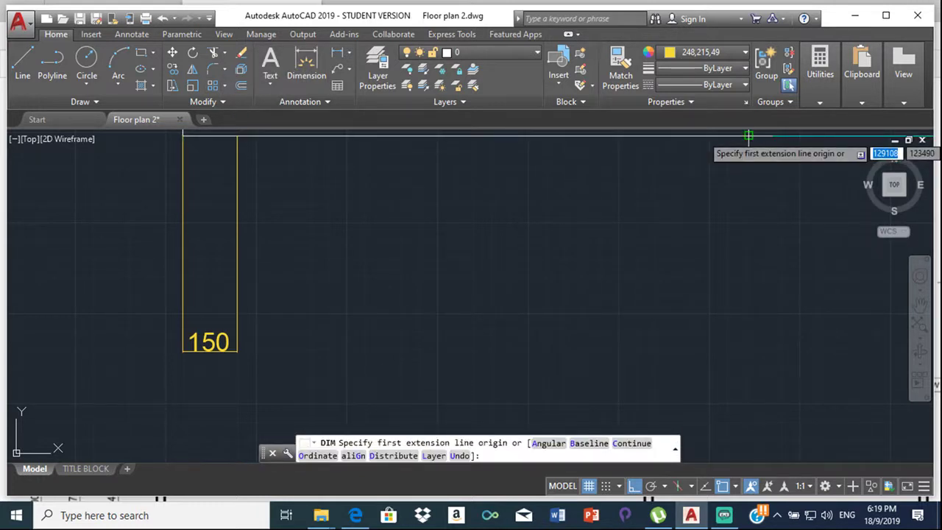
left_click(748, 136)
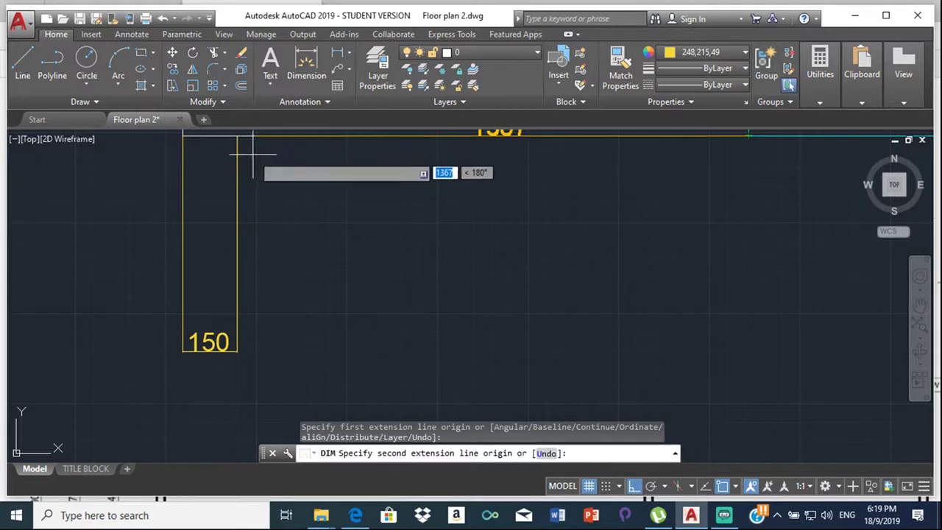
left_click(237, 352)
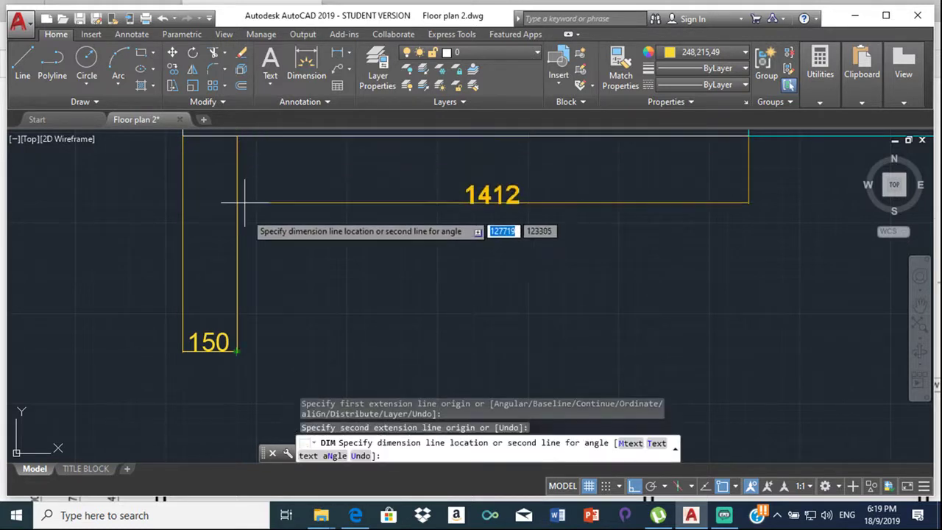
left_click(237, 351)
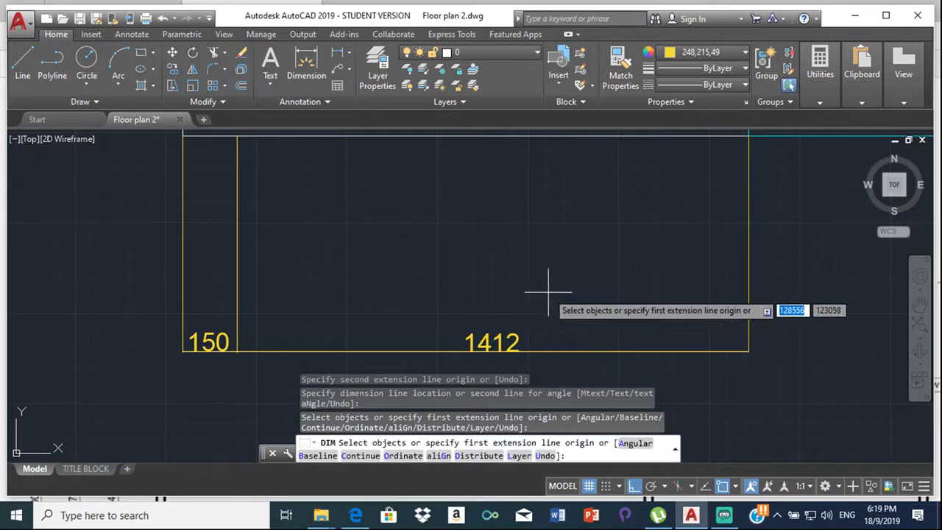
Try to dimension the lower wall's window from its right end, aligning the dimension line with the adjacent dimension
scroll(769, 248, "down", 4)
middle_click_drag(773, 248, 530, 290)
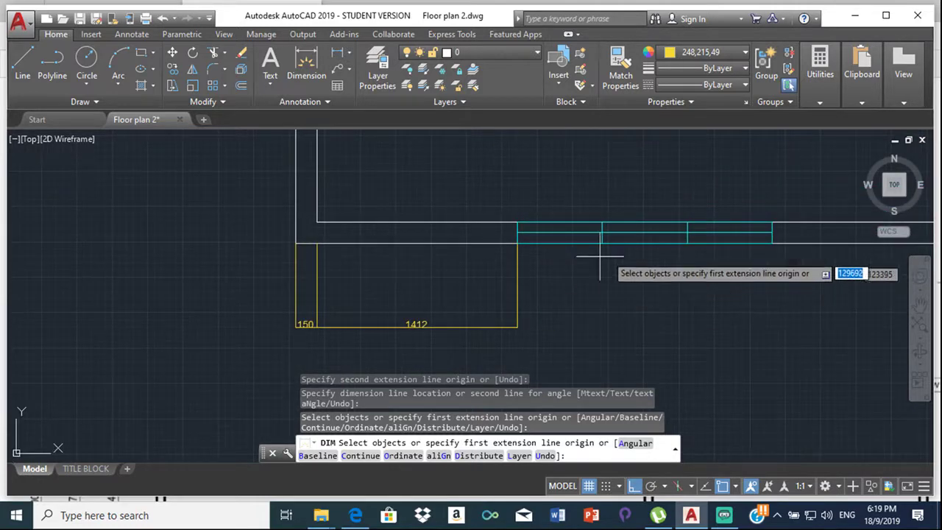
left_click(308, 58)
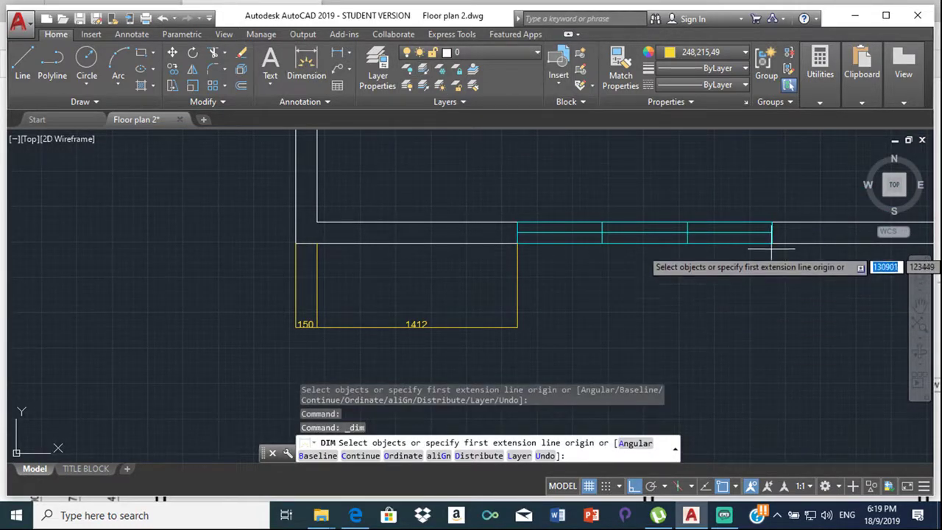
left_click(645, 232)
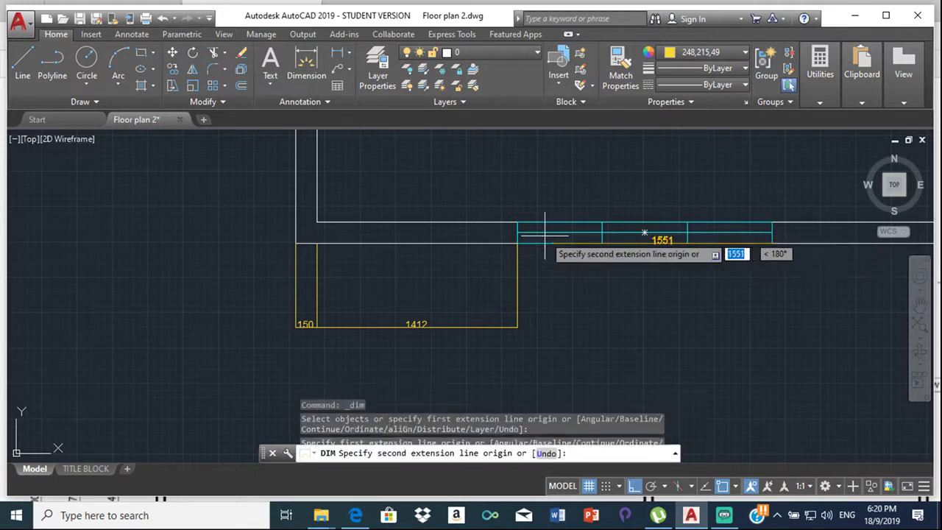
left_click(505, 243)
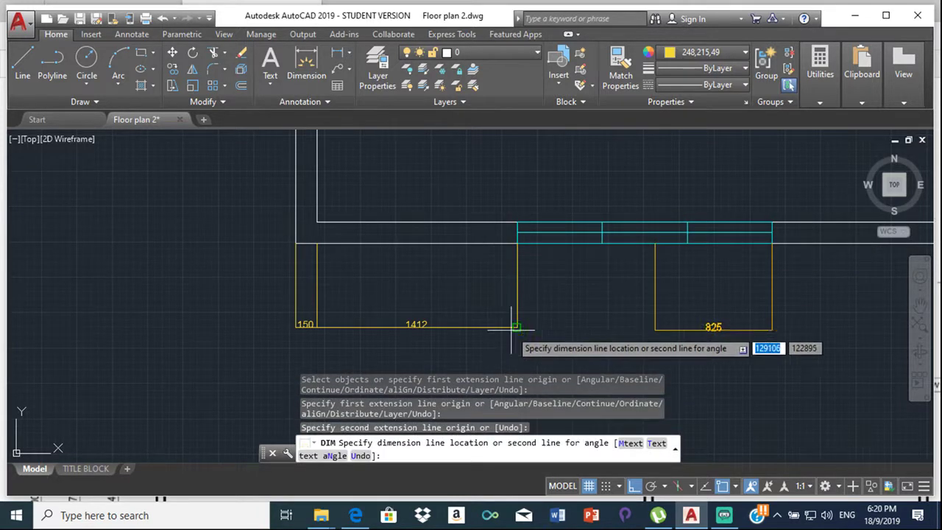
left_click(517, 327)
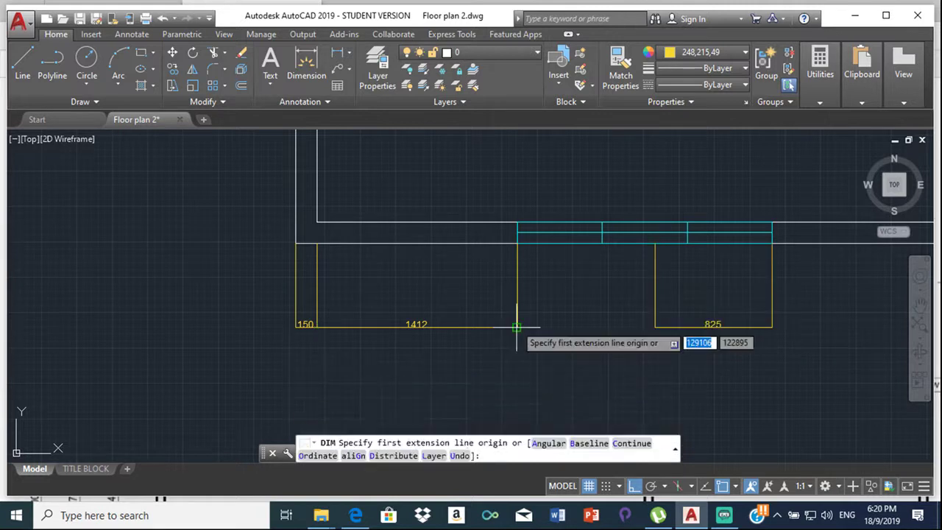
key("Return")
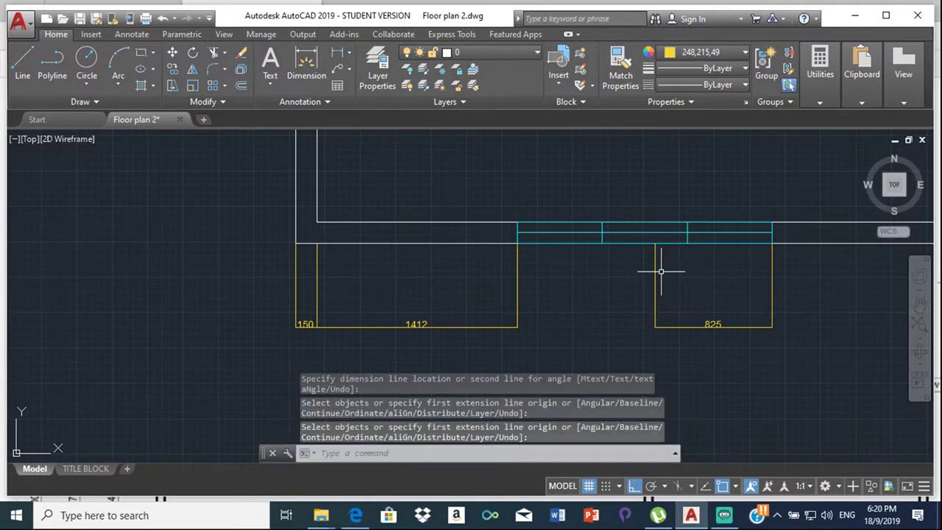
left_click(655, 268)
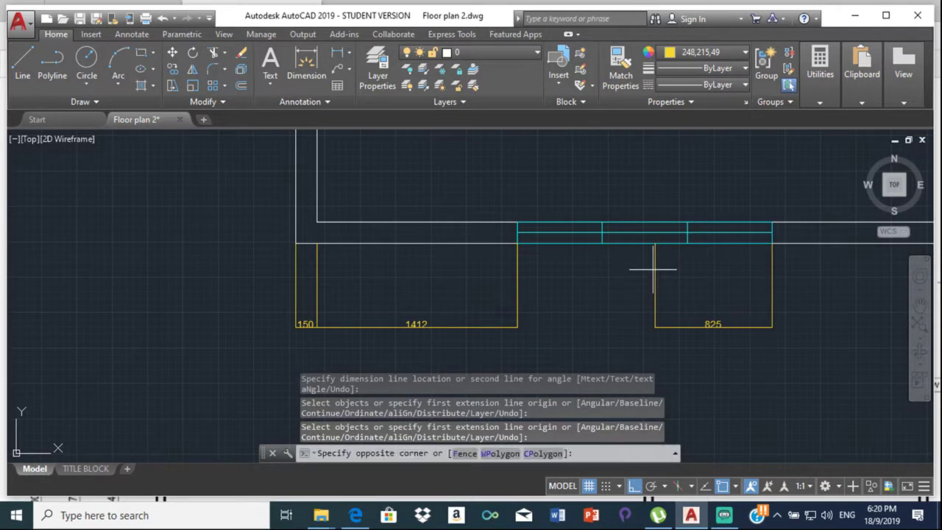
left_click(670, 284)
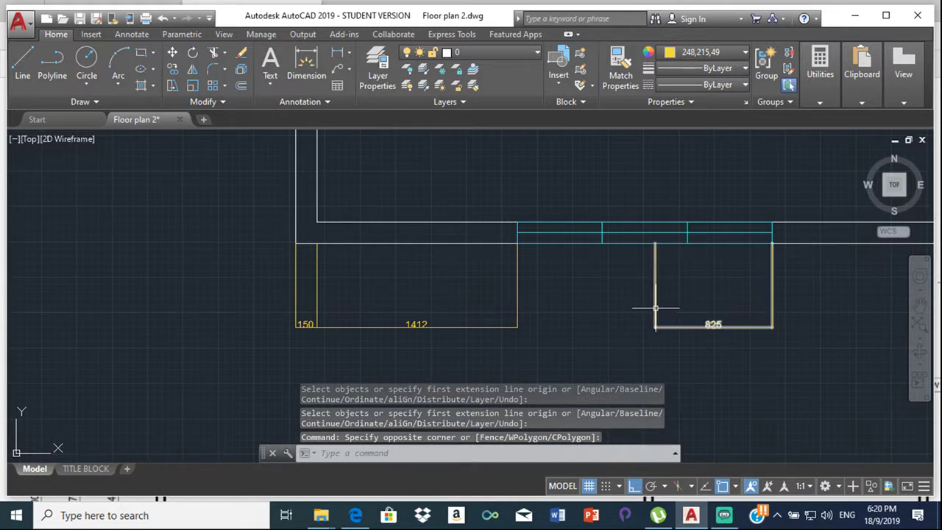
left_click(657, 309)
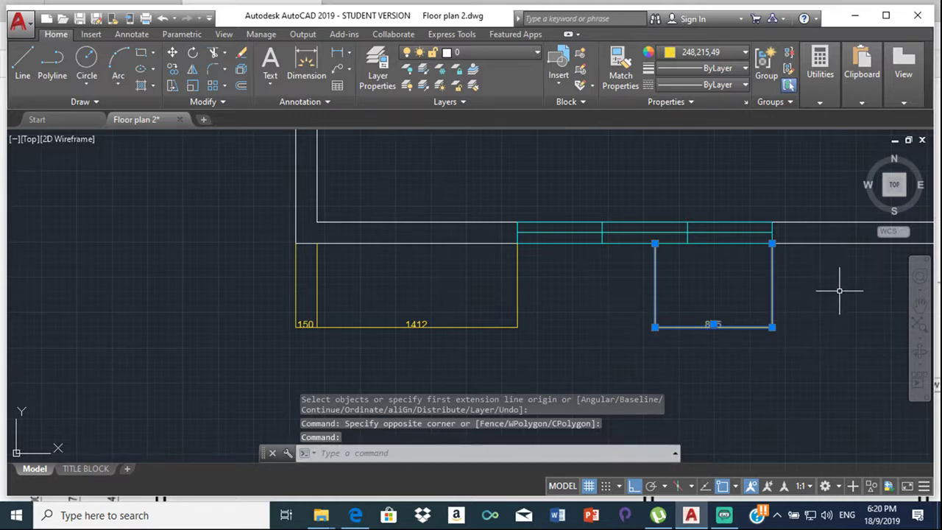
key("Escape")
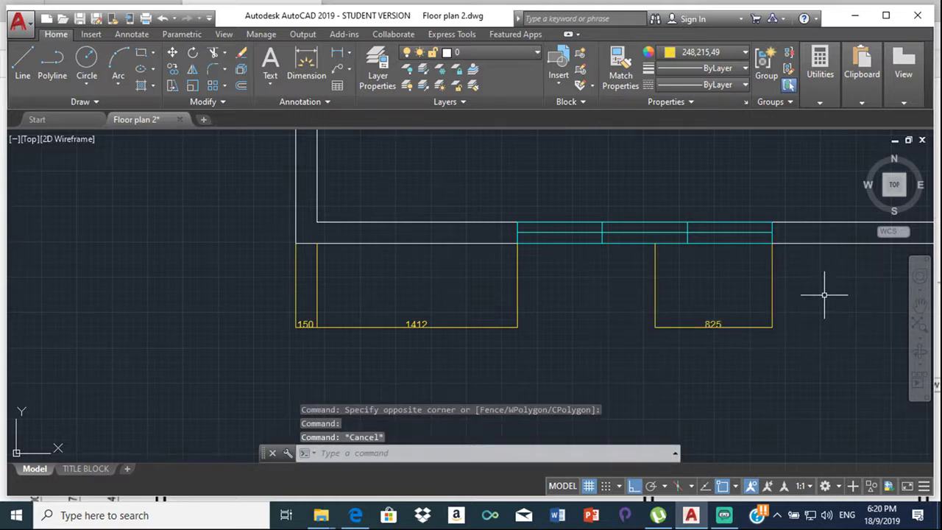
left_click(770, 259)
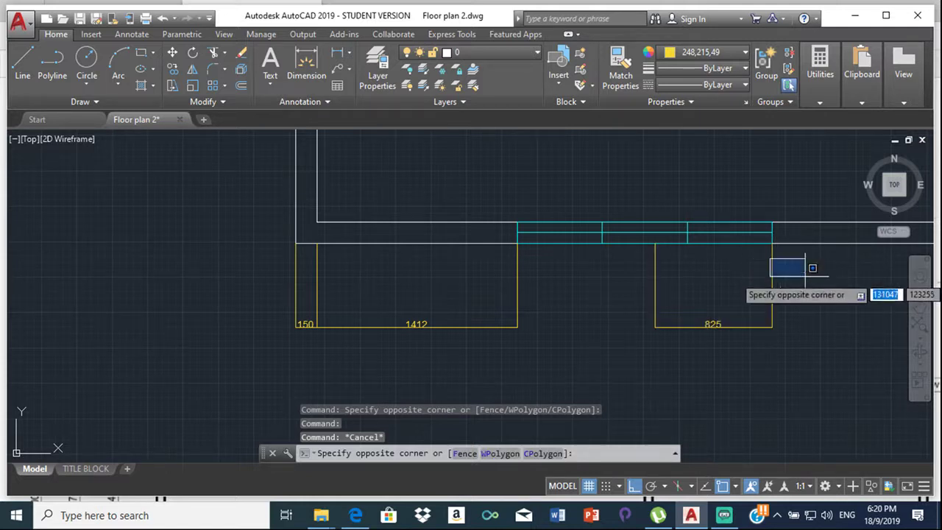
left_click(795, 265)
mouse_move(794, 261)
left_mouse_down()
mouse_move(674, 298)
mouse_move(640, 351)
left_mouse_up()
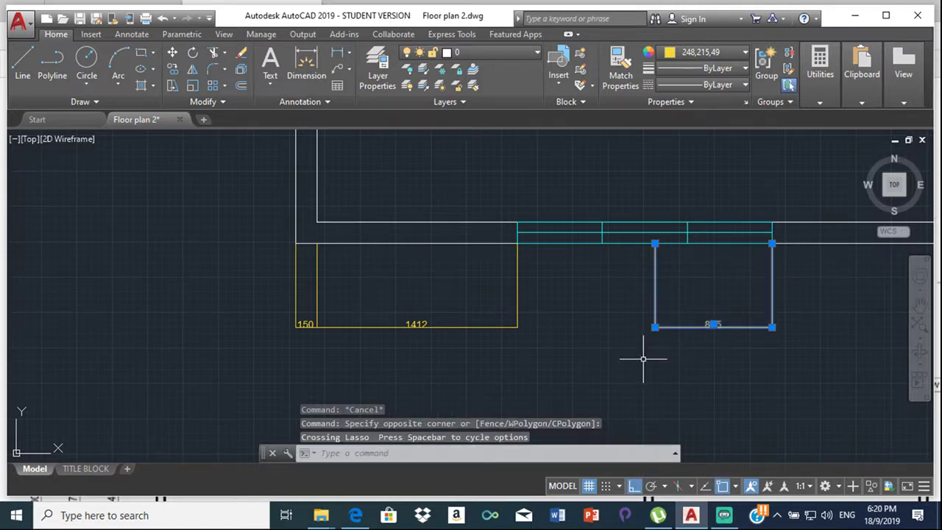
key("Escape")
key("Escape")
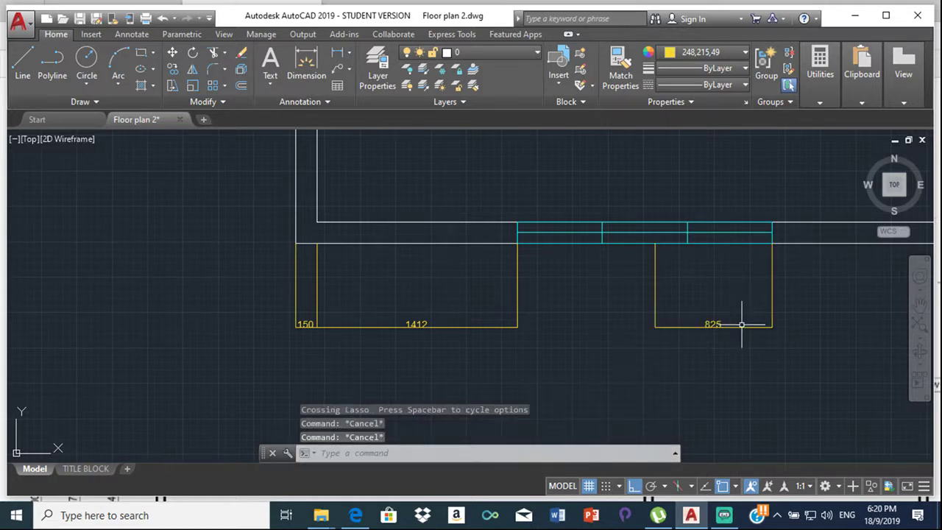
left_click(741, 327)
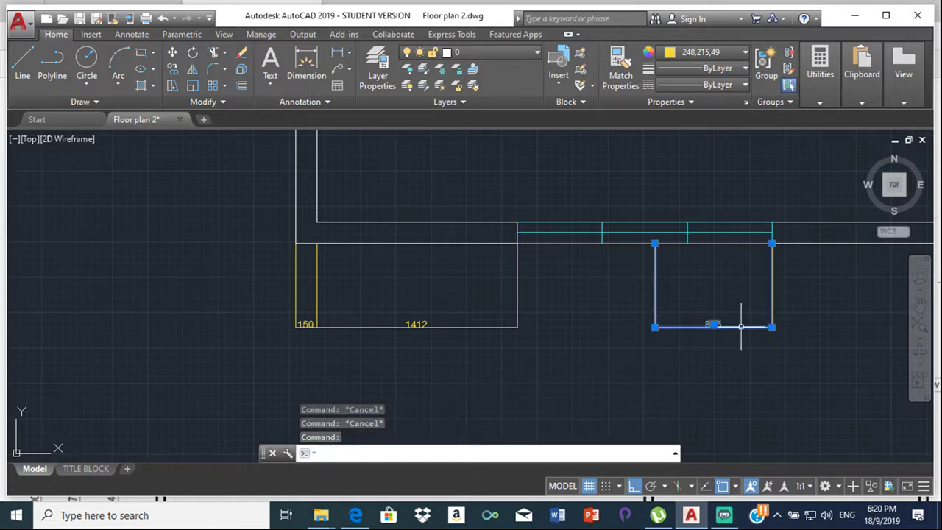
key("Escape")
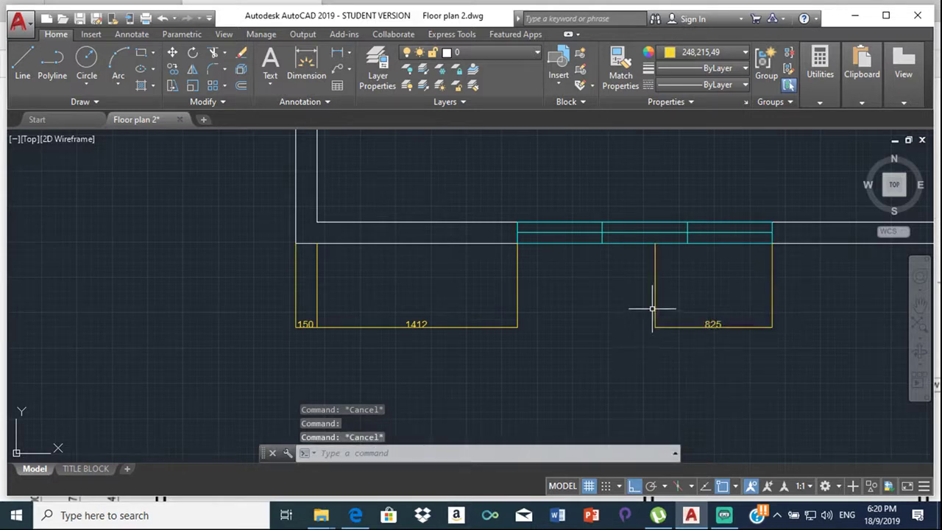
Erase the misplaced 825 dimension that covers only part of the lower wall's window
left_click(656, 313)
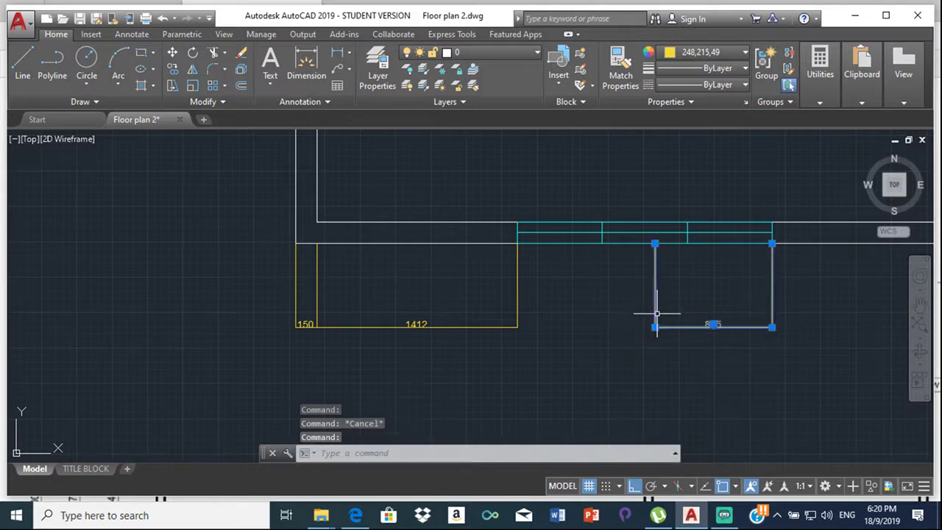
left_click(241, 54)
key("Escape")
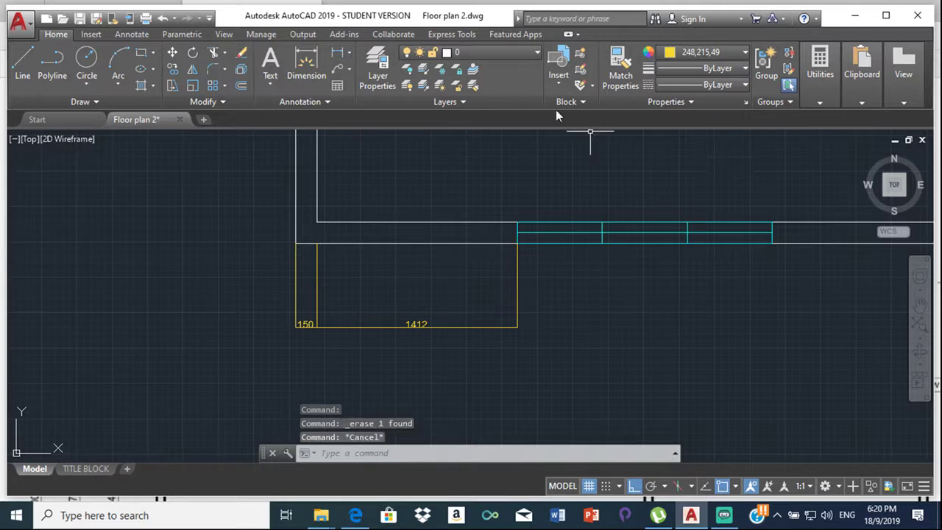
Dimension the lower wall's window from its right end to its left end, aligning the dimension line with the adjacent 1412 dimension
left_click(306, 65)
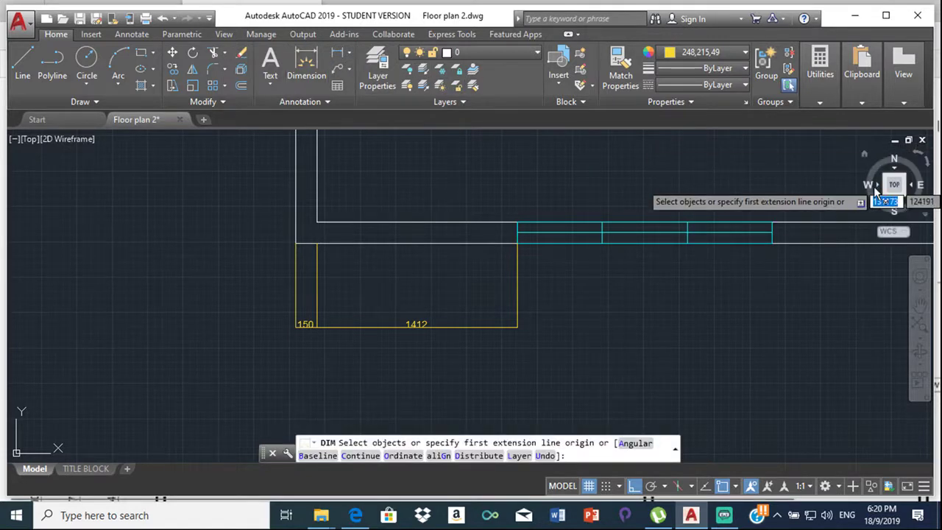
left_click(772, 242)
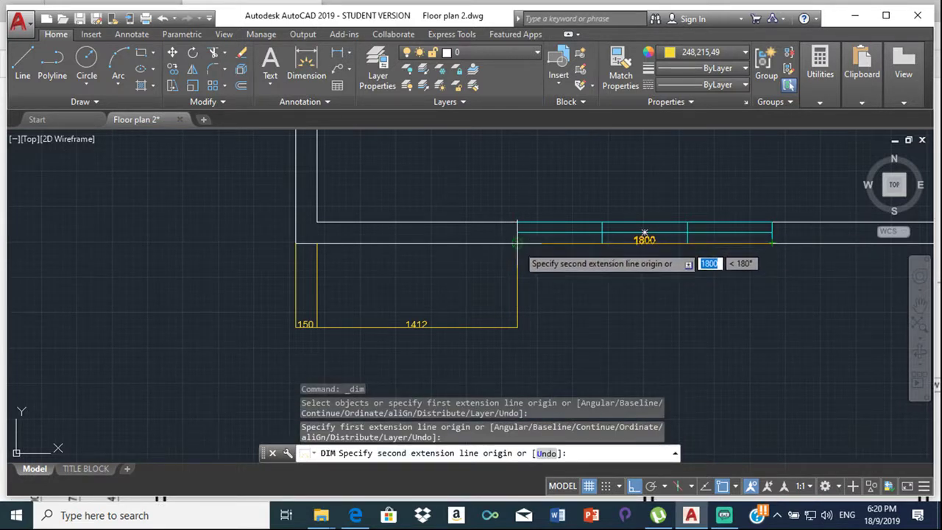
left_click(516, 243)
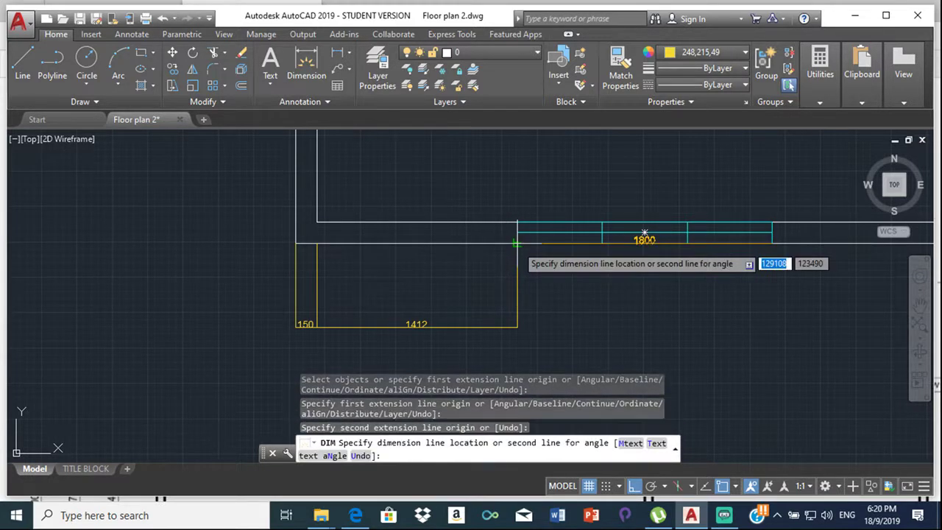
left_click(516, 326)
key("Return")
scroll(824, 290, "down", 5)
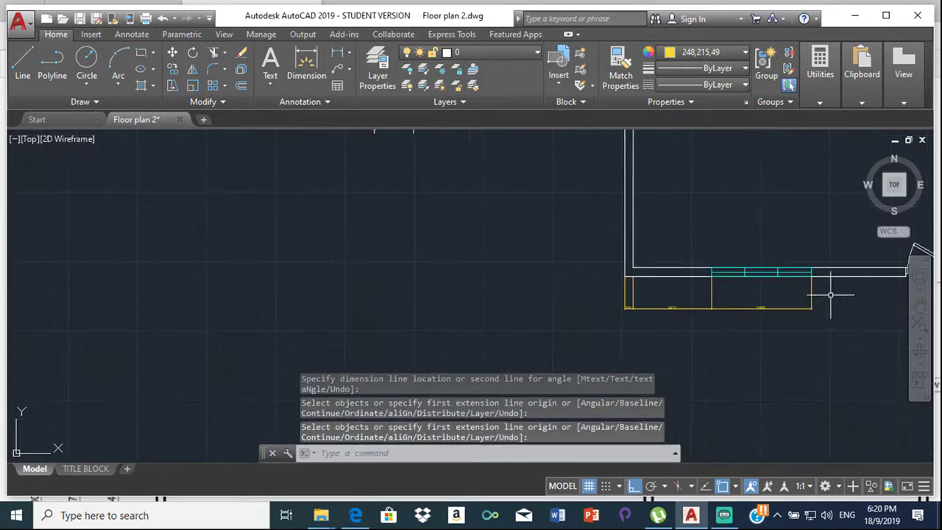
left_click(307, 67)
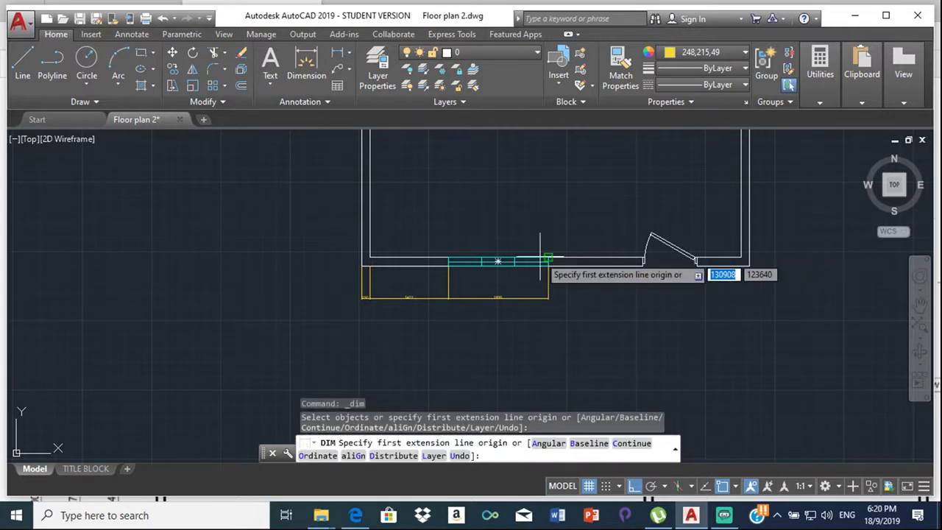
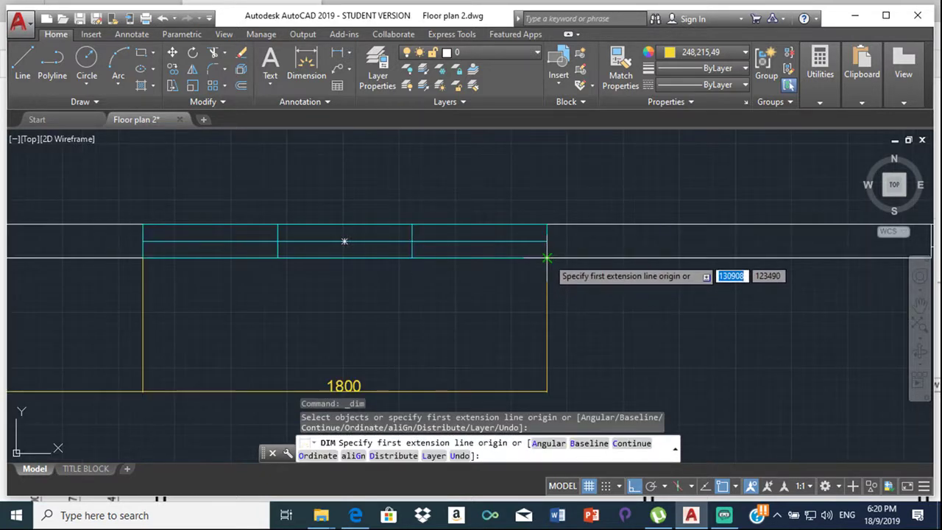
middle_click_drag(733, 265, 435, 223)
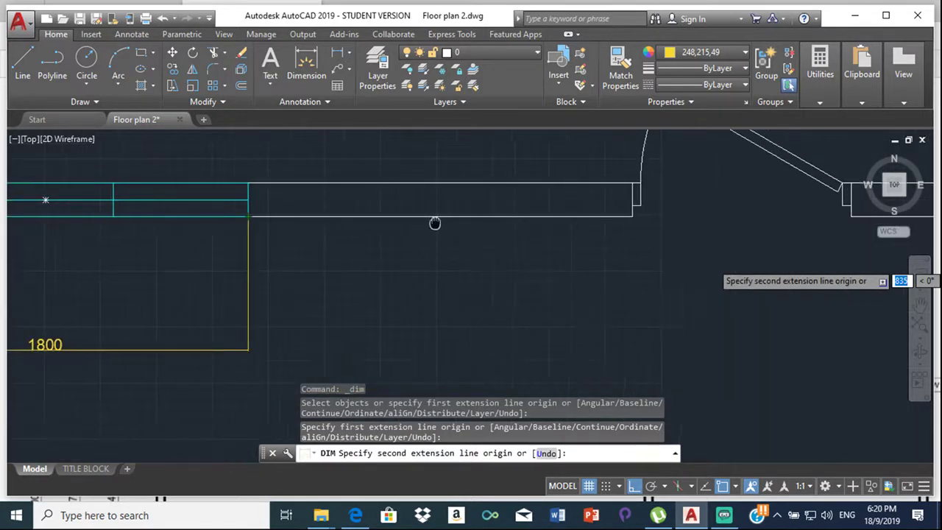
left_click(631, 216)
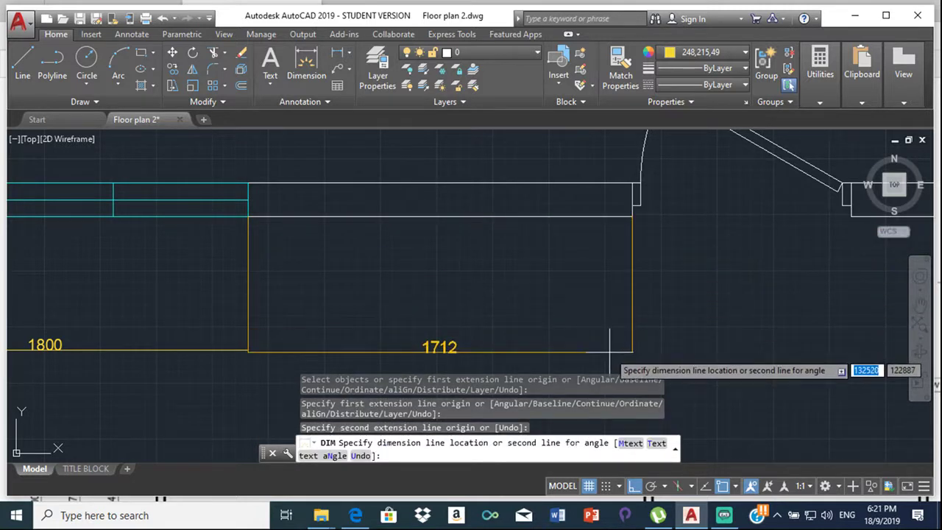
key("Escape")
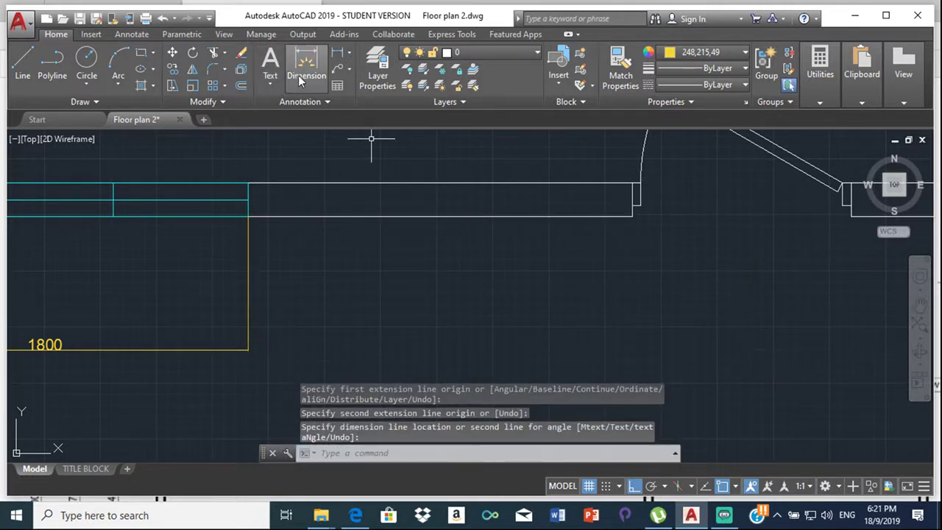
Dimension the lower wall from the door opening's left edge to the window's right end, aligning the dimension line with the window dimension
left_click(305, 65)
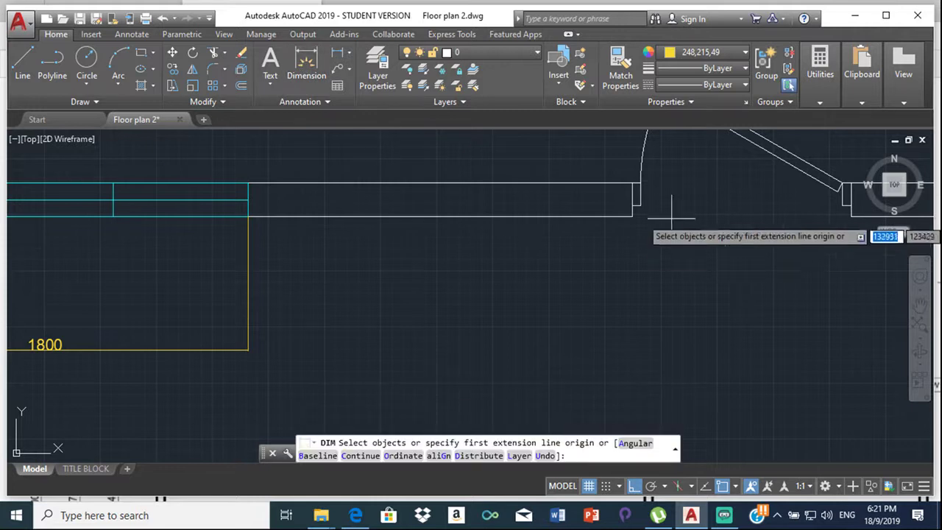
left_click(631, 216)
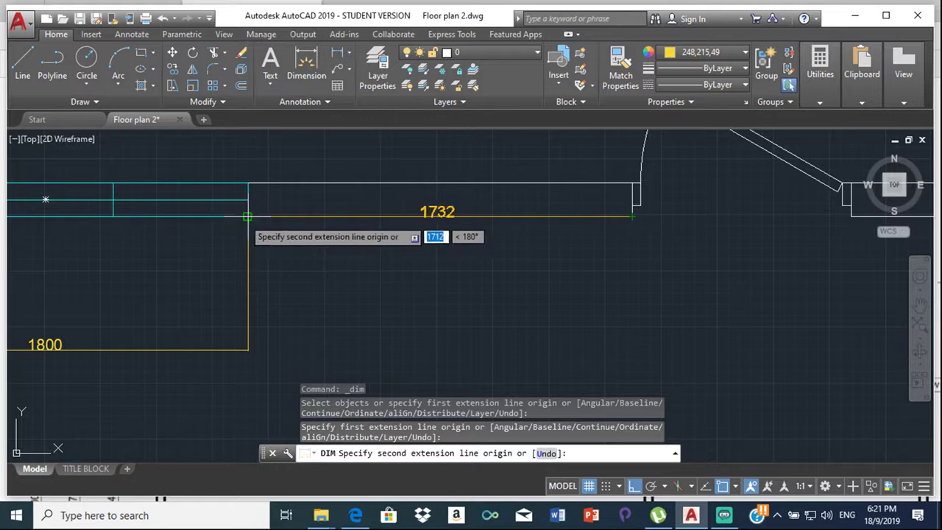
left_click(247, 216)
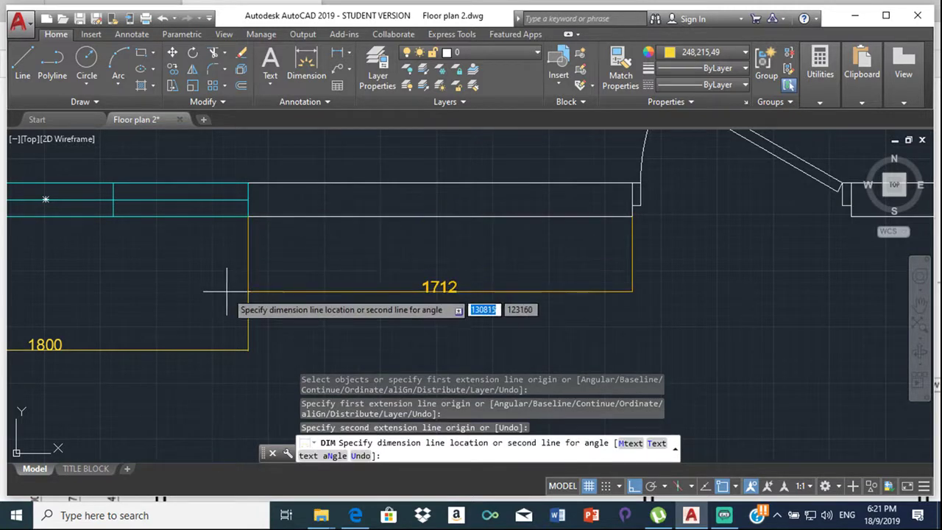
left_click(248, 350)
Dimension the lower wall's door opening between the two wall ends, aligning the dimension line with the existing row
scroll(728, 202, "down", 2)
middle_click_drag(729, 202, 334, 207)
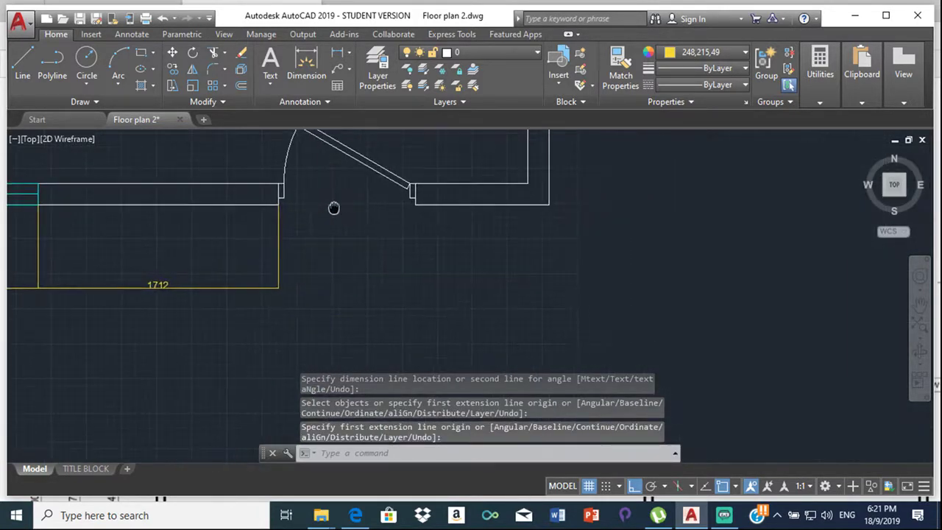
left_click(307, 59)
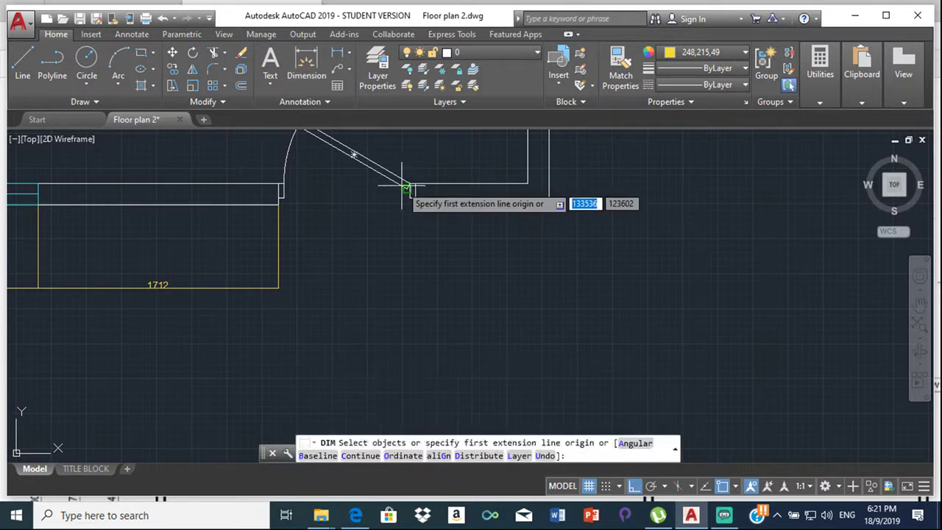
left_click(414, 203)
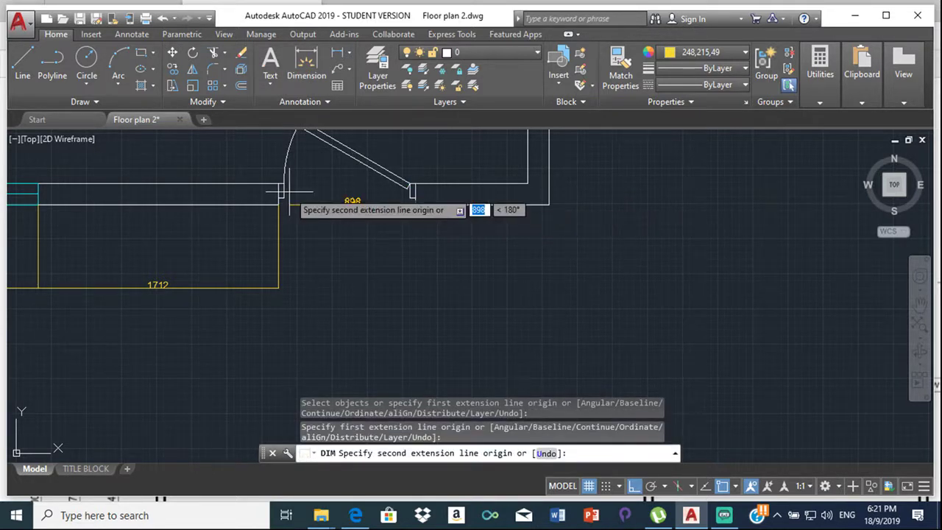
left_click(278, 205)
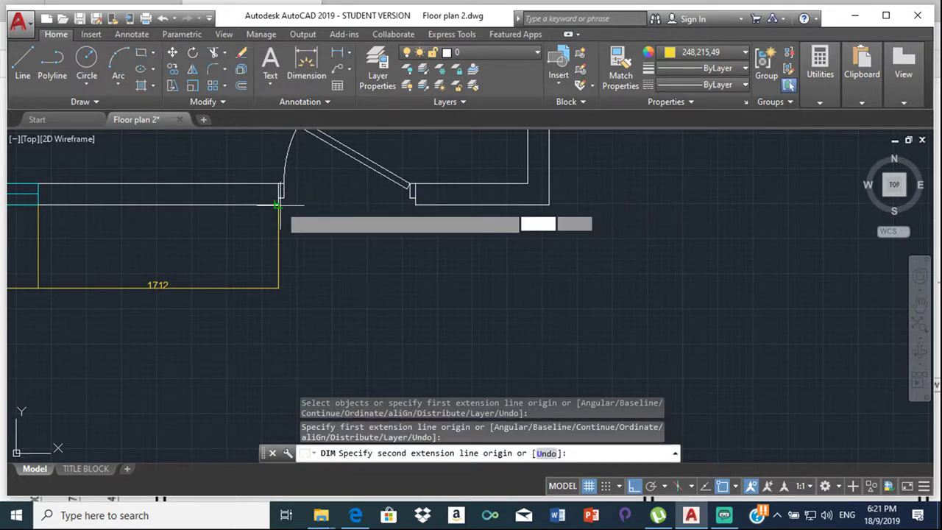
left_click(279, 288)
key("Return")
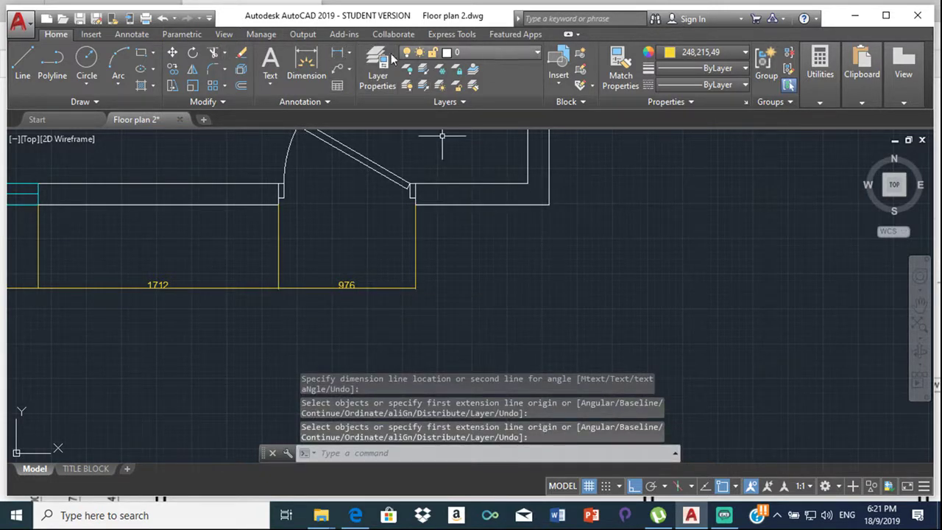
Dimension the lower wall from the right wall's inner face to the door opening's right edge, in line with the door dimension
left_click(306, 60)
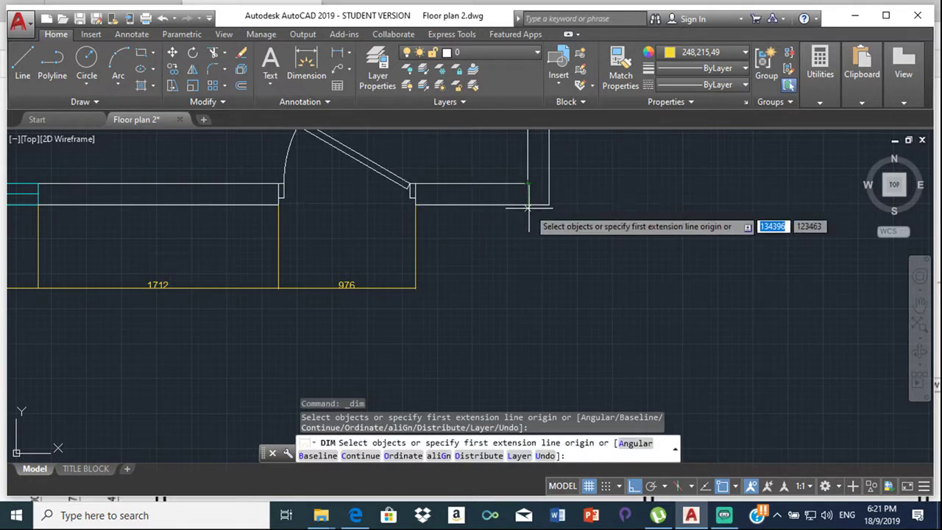
left_click(527, 205)
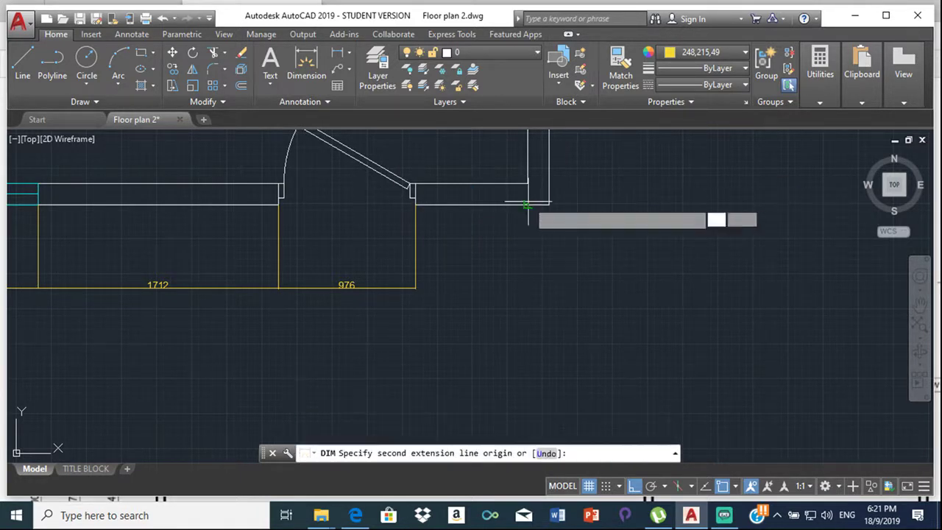
left_click(415, 204)
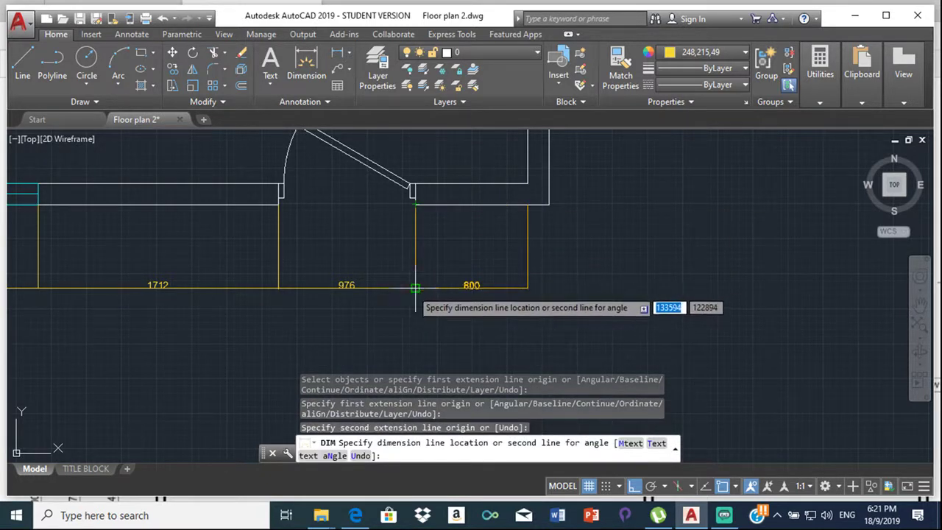
left_click(416, 287)
key("Return")
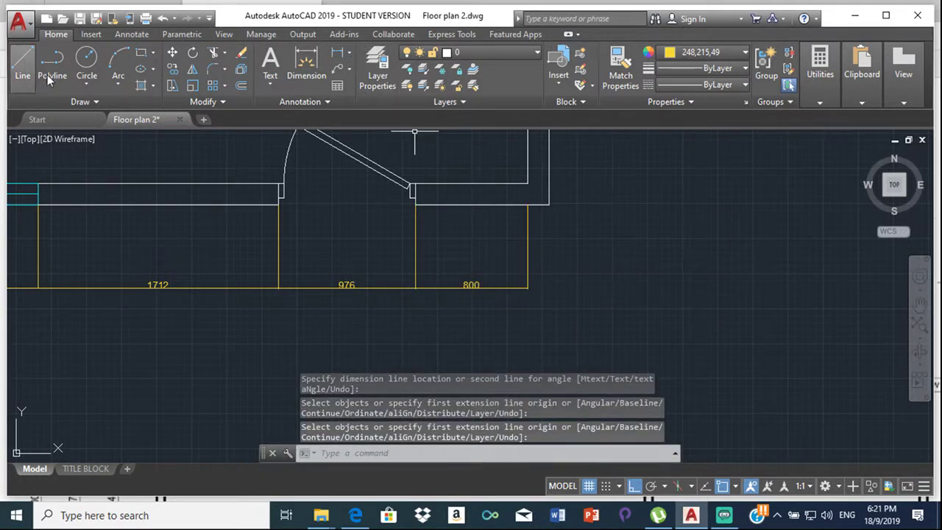
Dimension the right outer wall's thickness at the end of the living room's lower wall, aligned with the existing dimension row
left_click(306, 63)
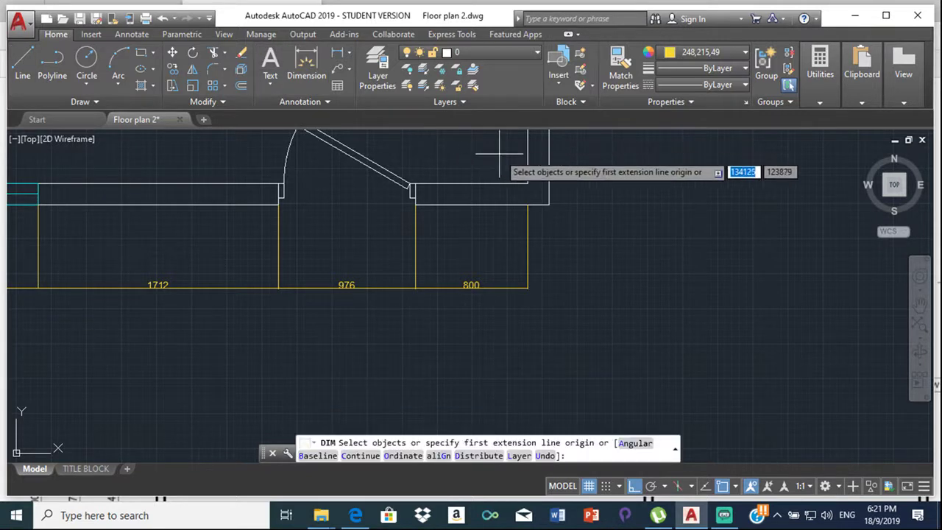
left_click(548, 204)
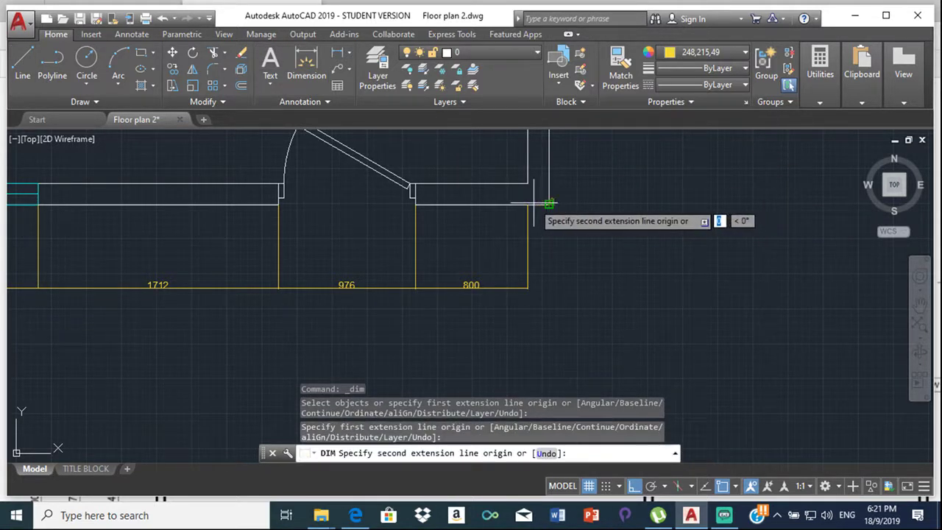
left_click(528, 205)
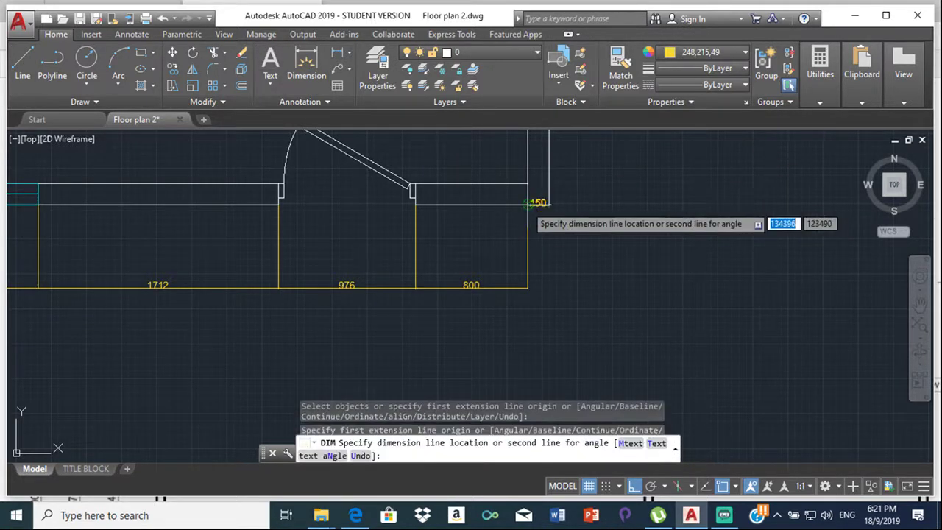
left_click(535, 284)
scroll(602, 190, "down", 2)
middle_click_drag(602, 190, 364, 231)
scroll(431, 185, "down", 3)
middle_click_drag(431, 184, 406, 237)
scroll(395, 218, "up", 1)
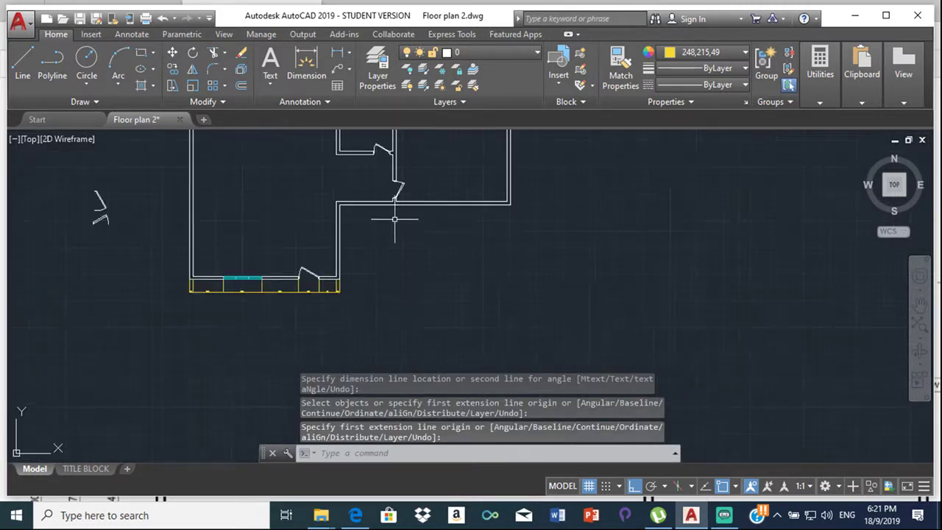
scroll(394, 217, "up", 2)
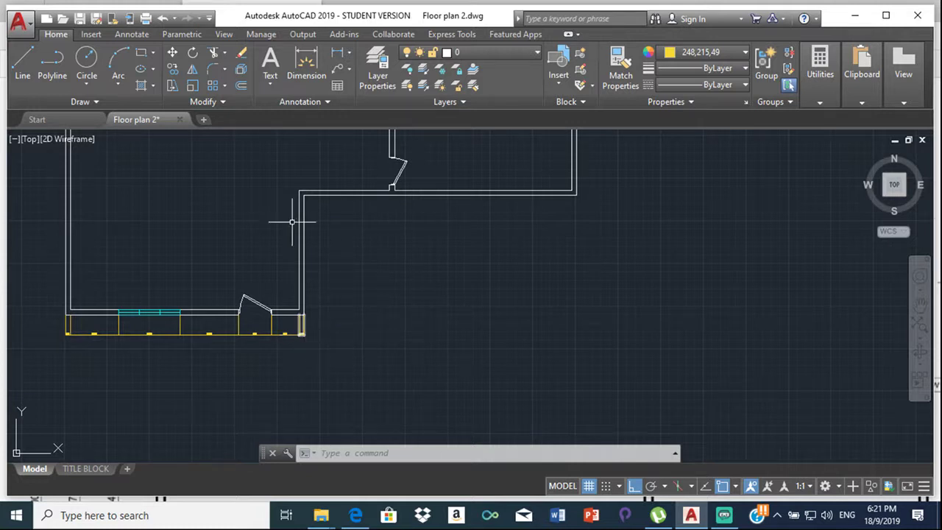
Dimension the passage's lower wall from the partition's left face to the living room's outer corner, in line with the lowest row
left_click(307, 66)
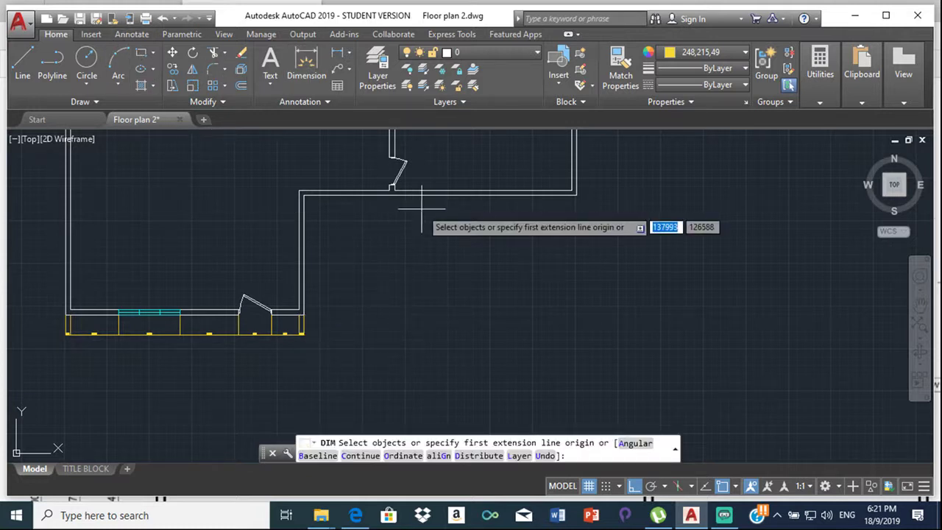
scroll(390, 184, "up", 5)
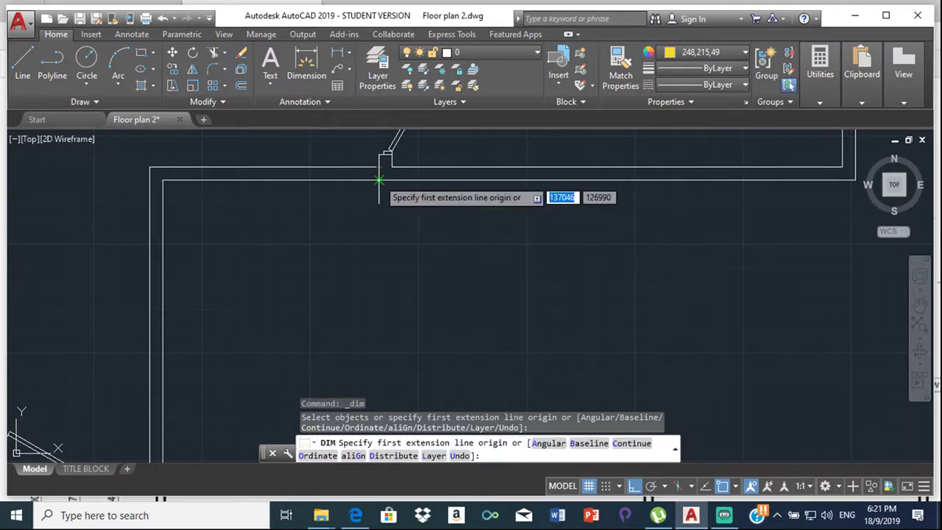
left_click(379, 179)
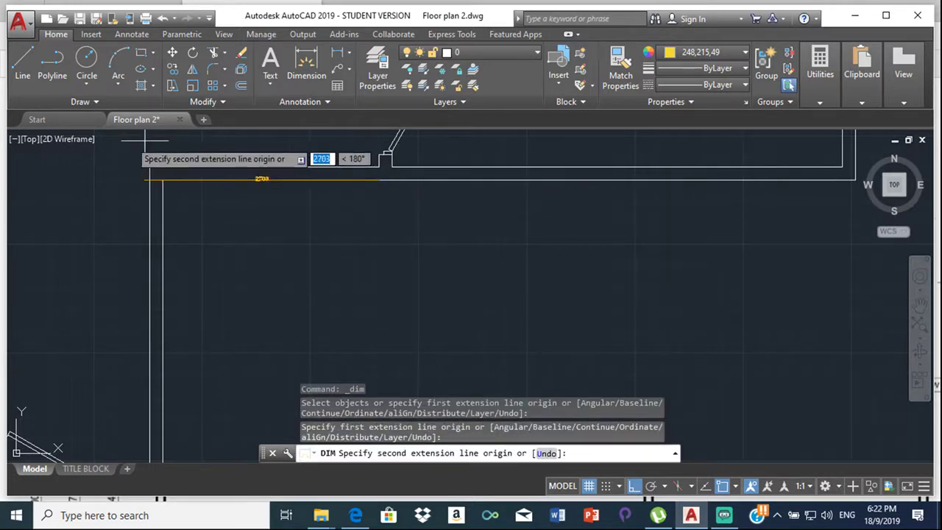
left_click(162, 180)
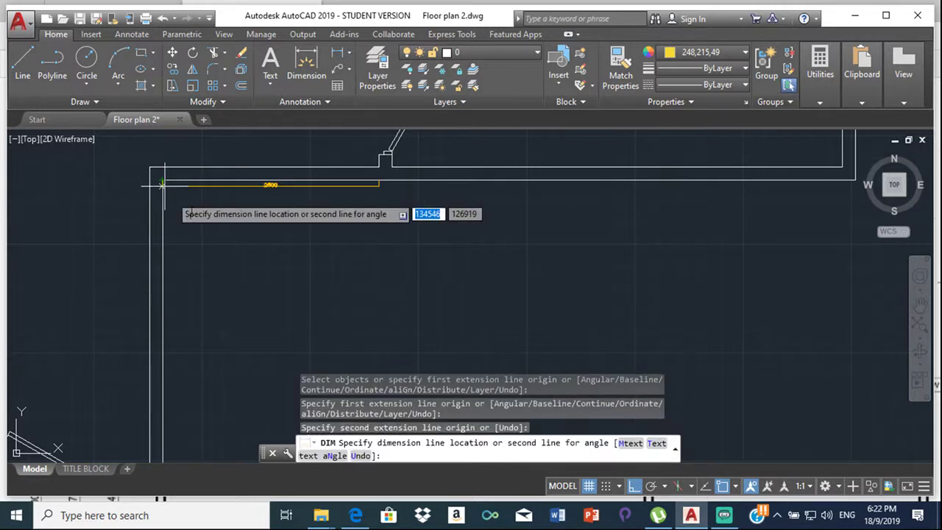
middle_click_drag(189, 219, 195, 227)
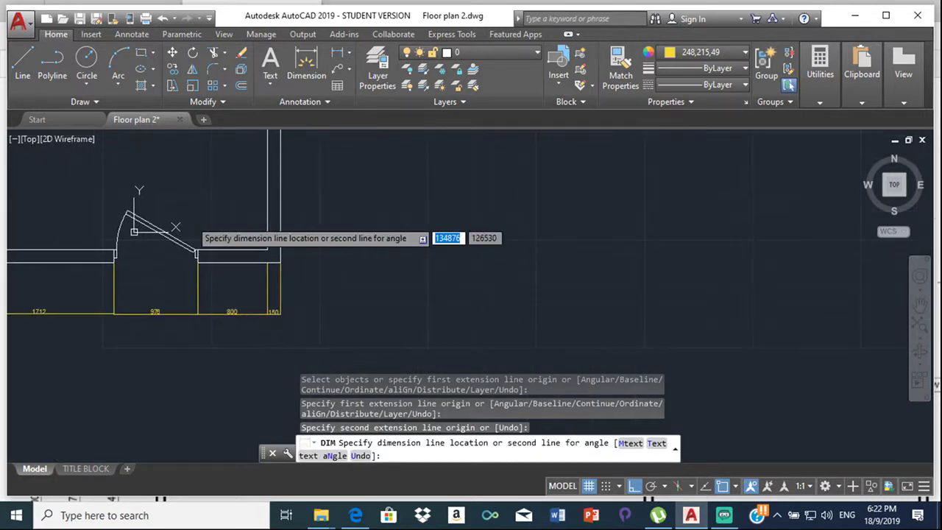
scroll(279, 314, "up", 2)
left_click(274, 315)
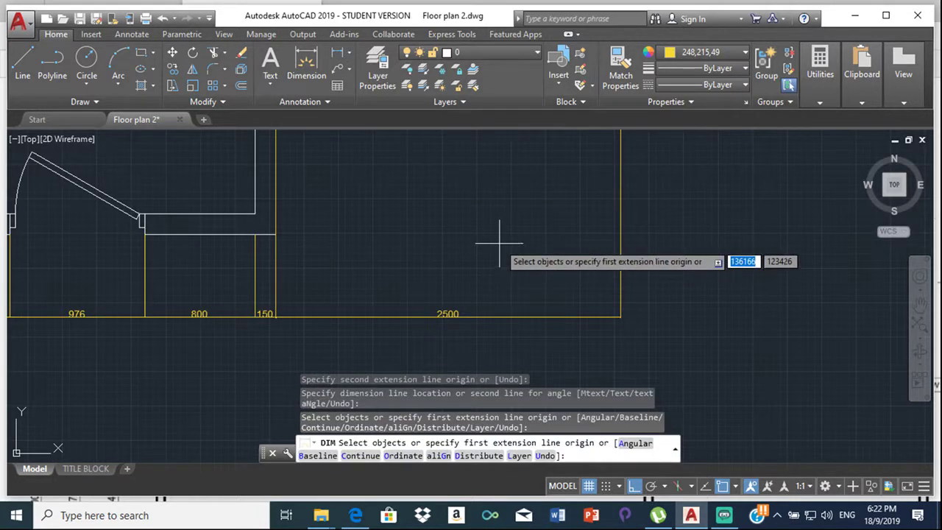
key("Escape")
scroll(496, 246, "down", 2)
middle_click_drag(412, 274, 325, 275)
scroll(372, 210, "down", 3)
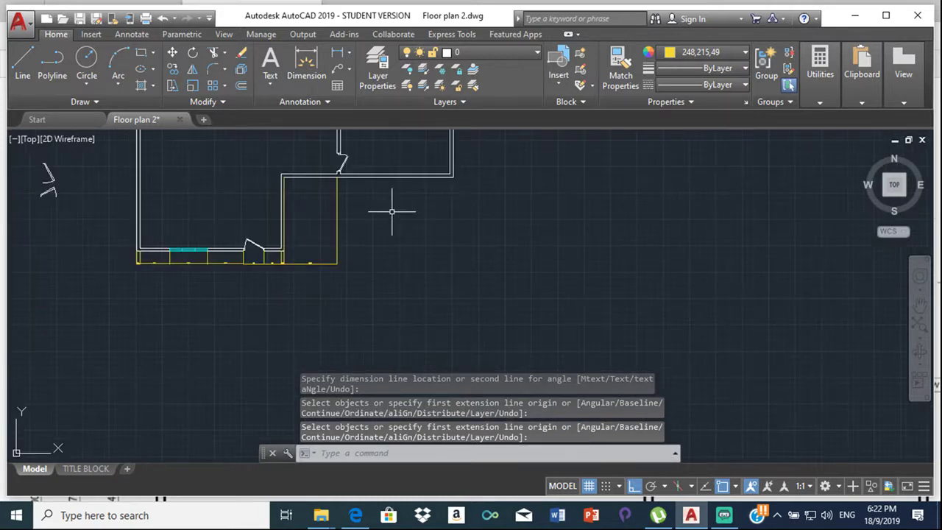
middle_click_drag(381, 204, 405, 275)
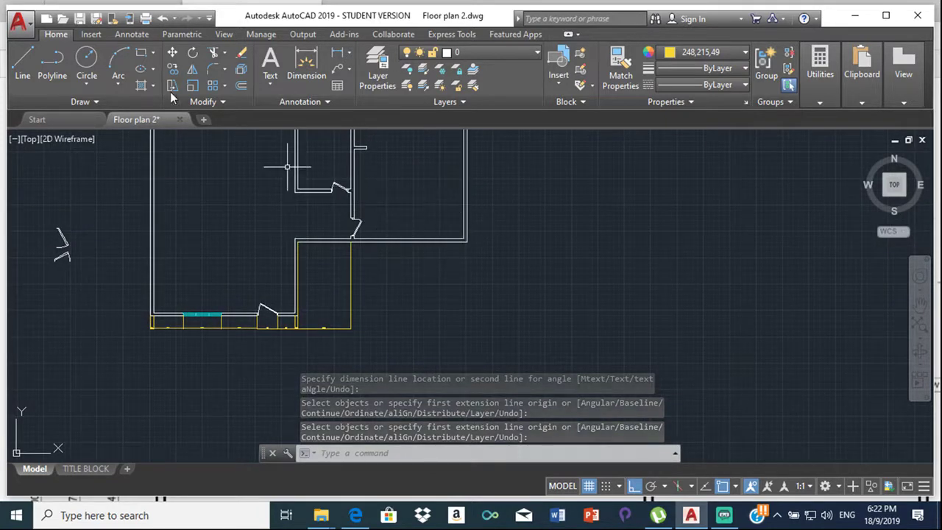
Examine in the reference PDF in Edge how the dimensions below the passage and bedroom wall are placed, and return to AutoCAD
left_click(309, 66)
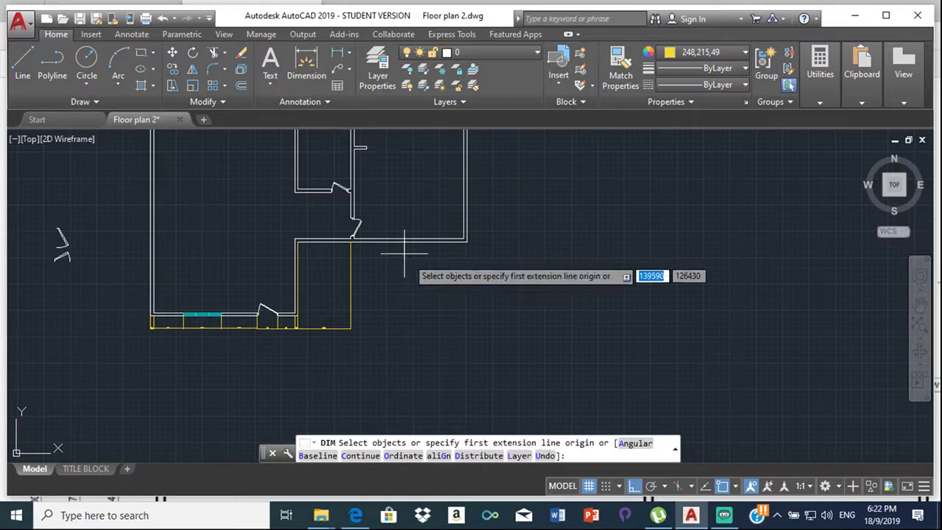
scroll(460, 239, "up", 2)
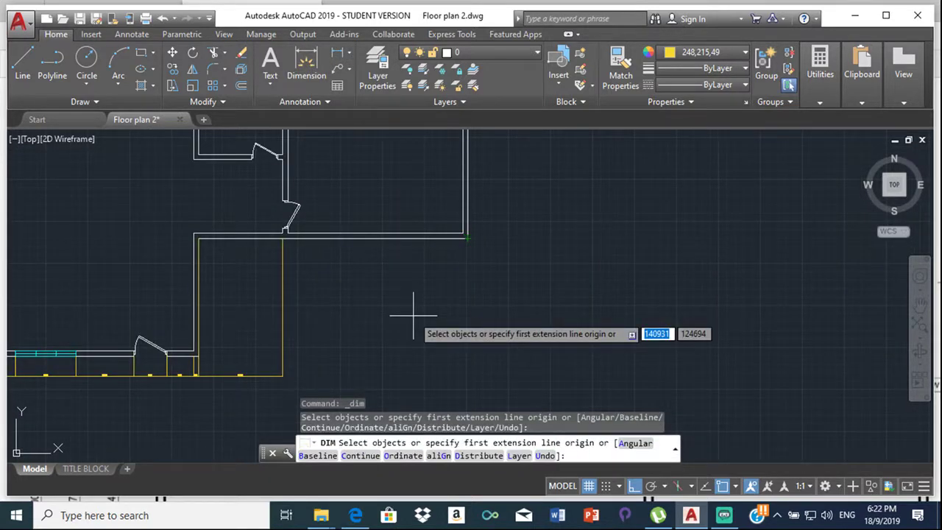
left_click(356, 515)
scroll(559, 217, "down", 5)
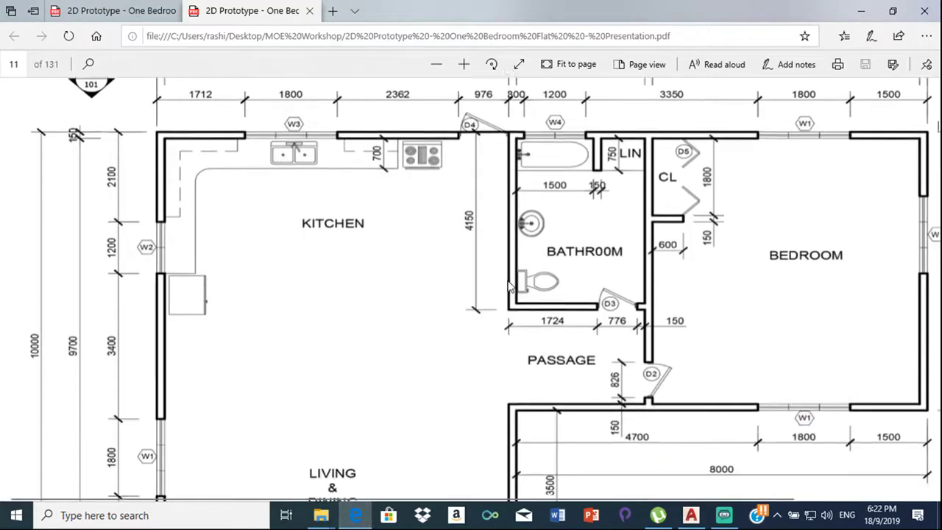
scroll(563, 218, "up", 1)
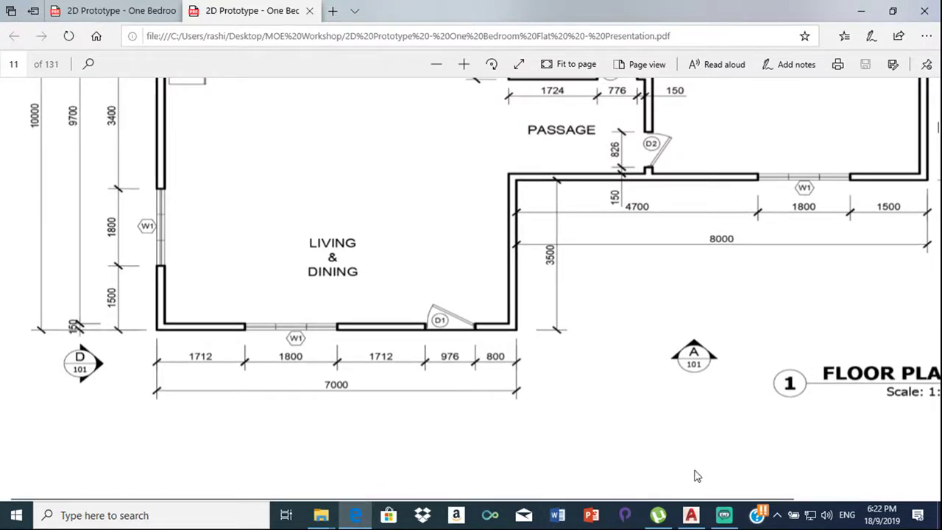
left_click(691, 515)
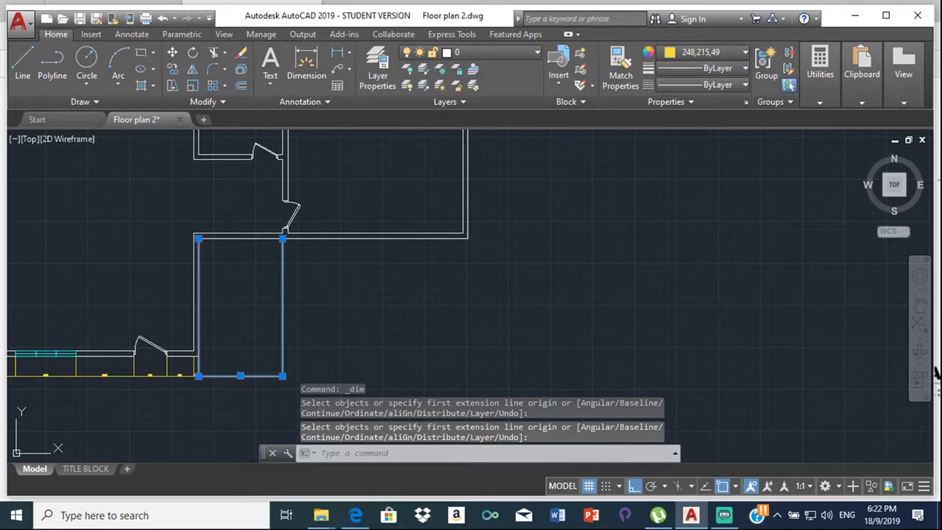
Erase the passage wall's dimension and redo it between the partition's left face and the outer corner, placed 600 below the wall
key("Delete")
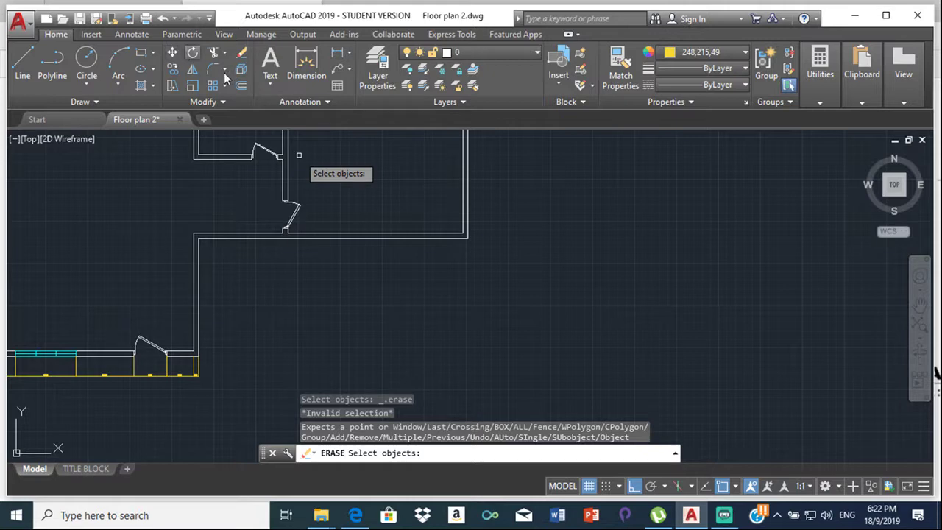
left_click(313, 58)
scroll(254, 236, "up", 6)
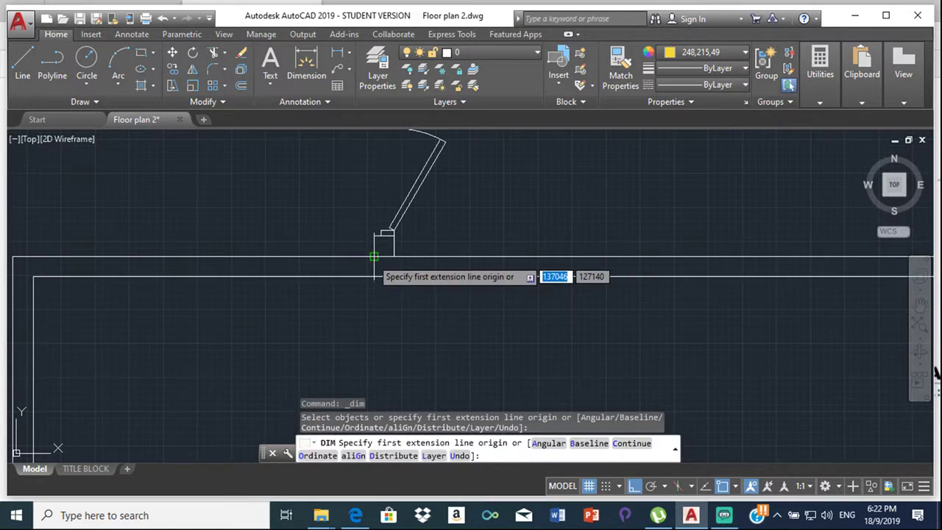
left_click(374, 277)
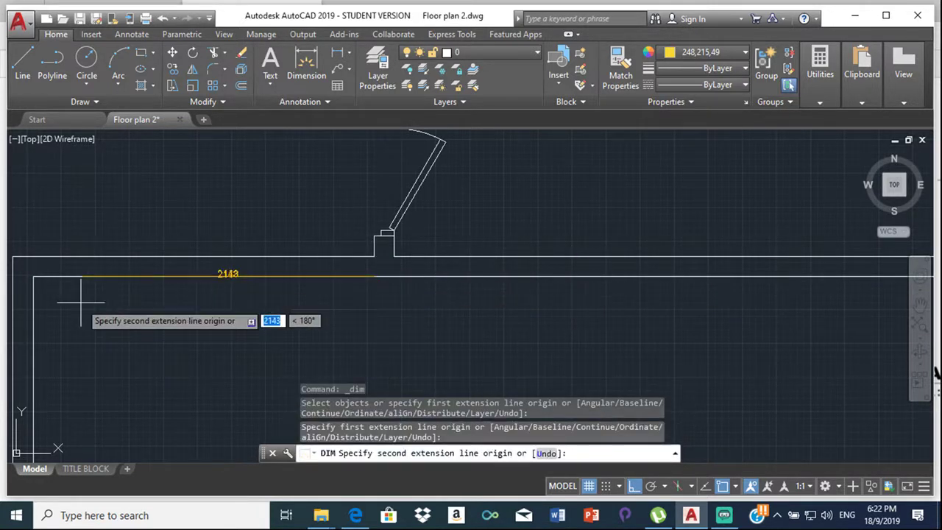
left_click(32, 277)
type("600")
key("Return")
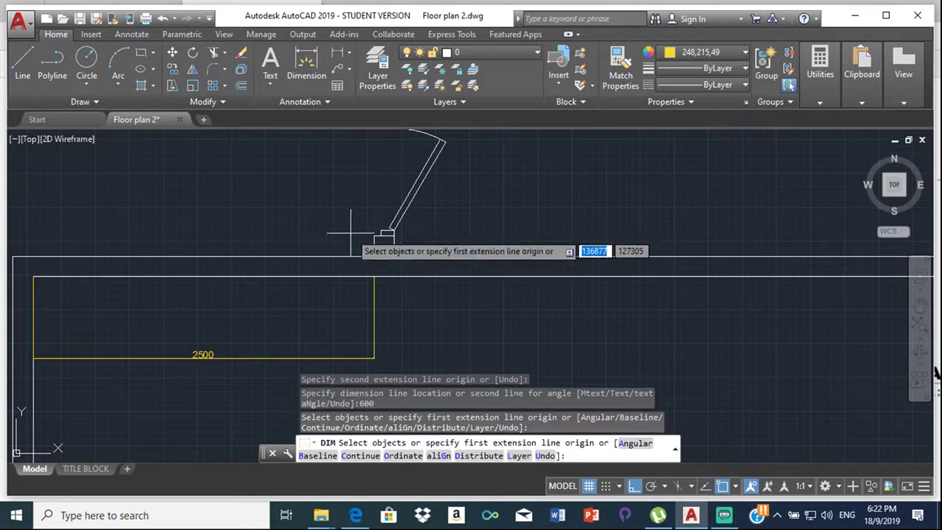
Dimension the thickness of the partition between passage and bedroom below the lower wall, in line with the 2500 dimension
left_click(308, 65)
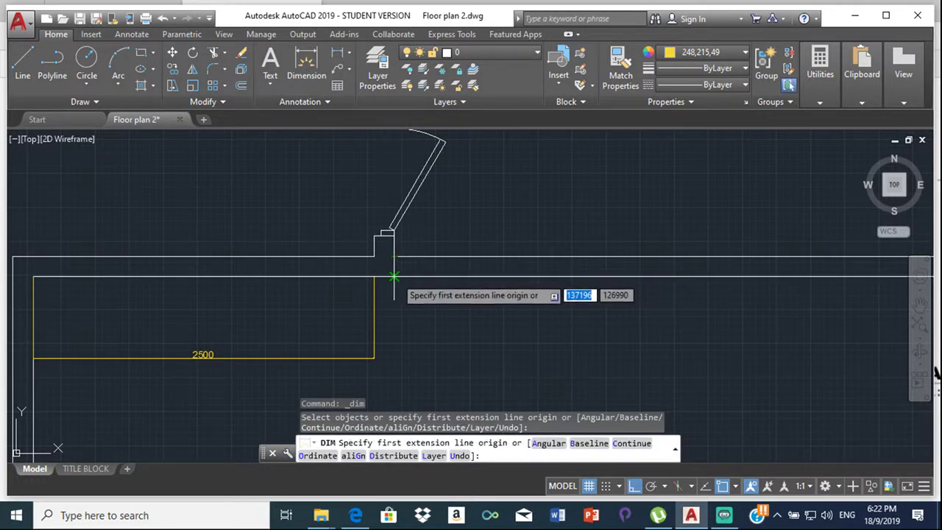
left_click(384, 277)
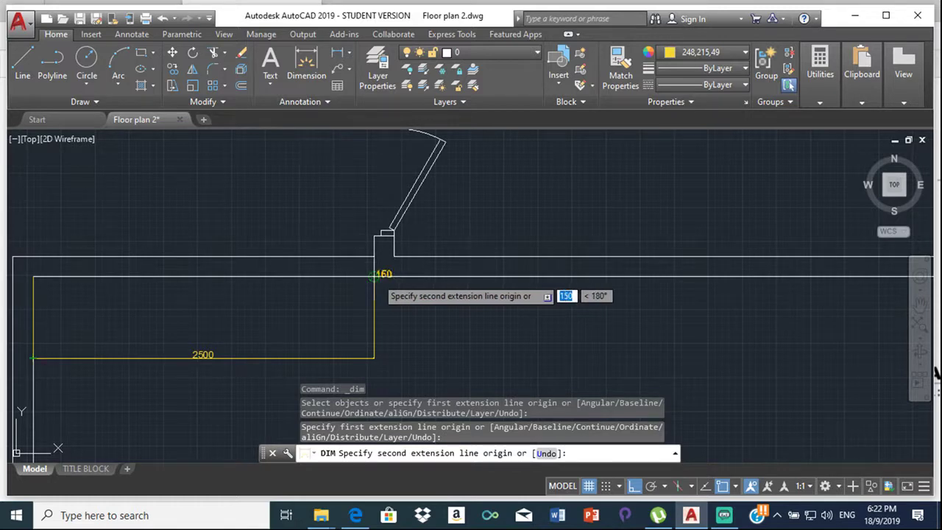
left_click(374, 276)
left_click(373, 356)
key("Escape")
scroll(391, 288, "down", 3)
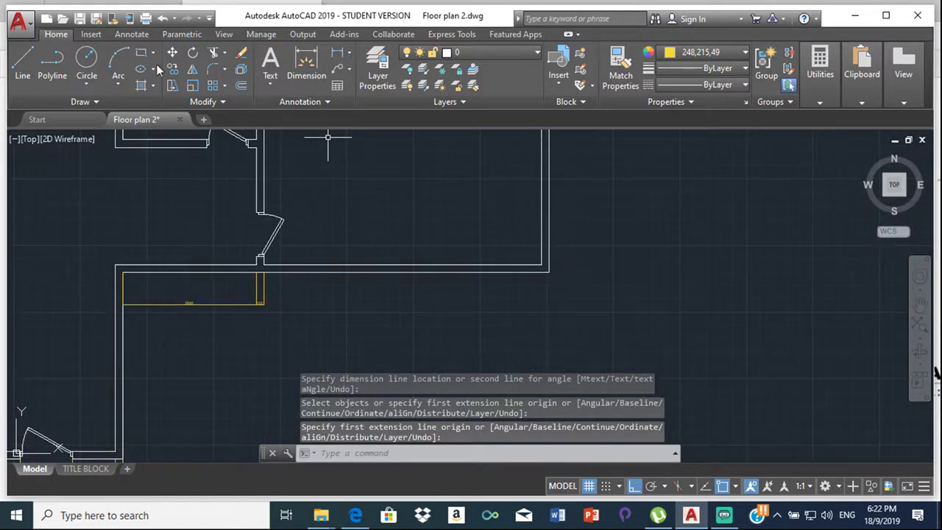
Dimension the bedroom's lower wall from the right wall's inner face to the partition's right face, in line with the partition dimension
left_click(306, 67)
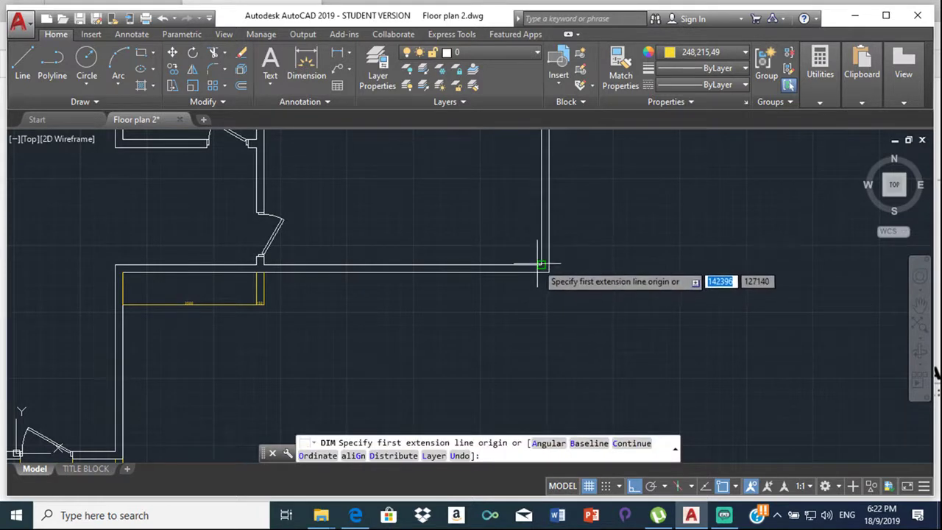
left_click(541, 272)
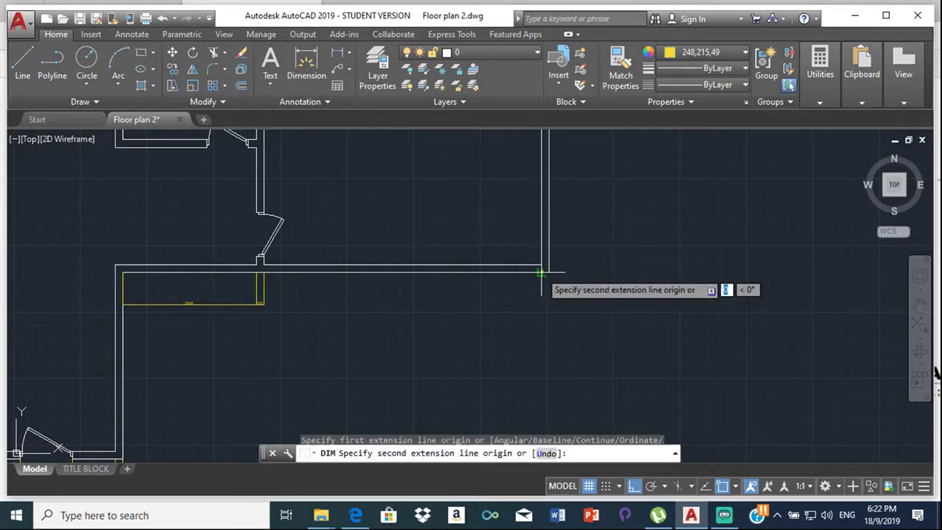
left_click(262, 272)
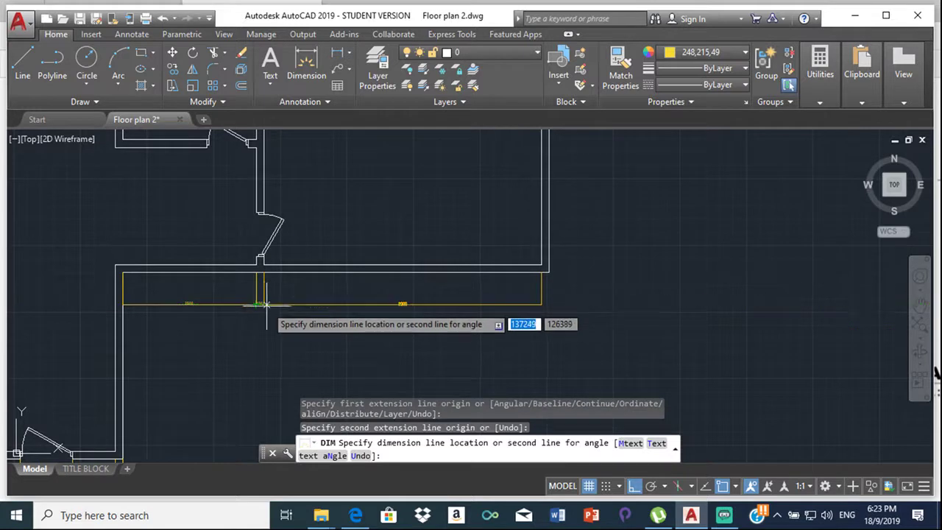
left_click(264, 304)
key("Escape")
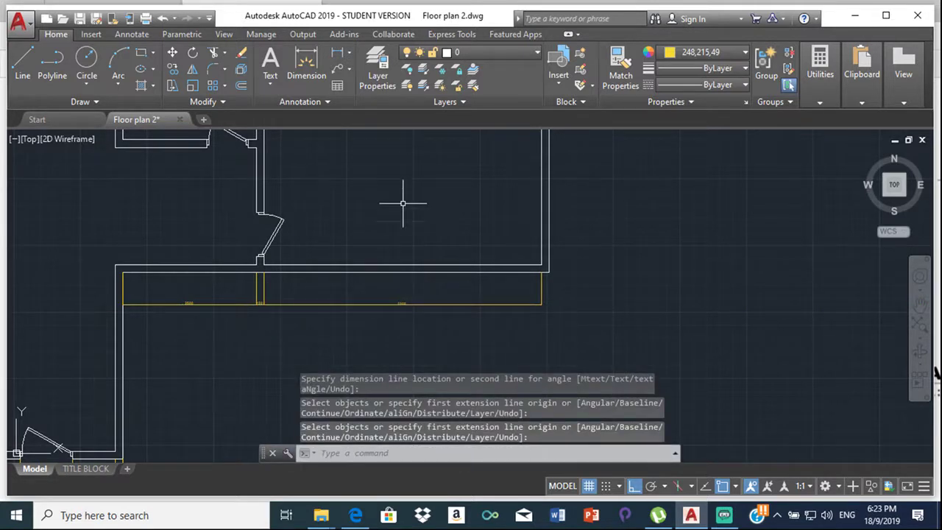
Dimension the bedroom's right outer wall thickness at its lower corner, aligning the dimension line with the 5200 dimension
left_click(299, 67)
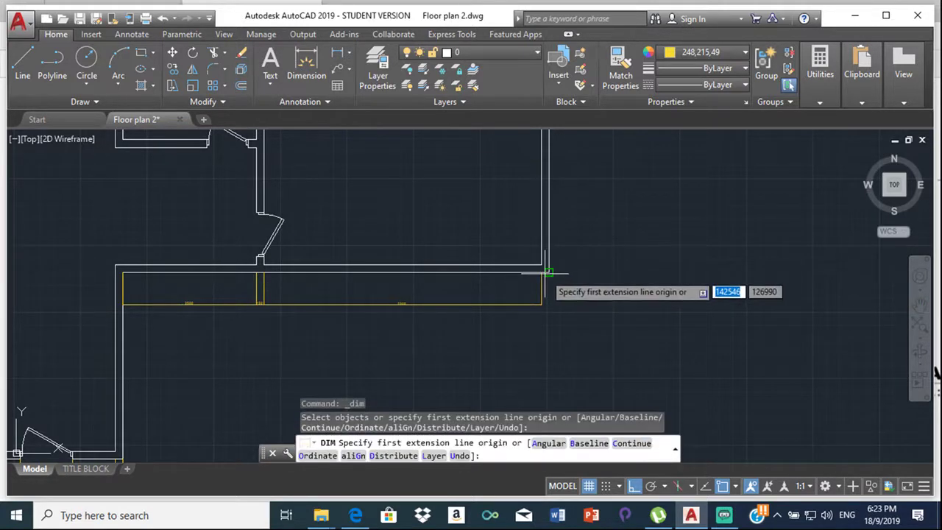
scroll(548, 272, "up", 2)
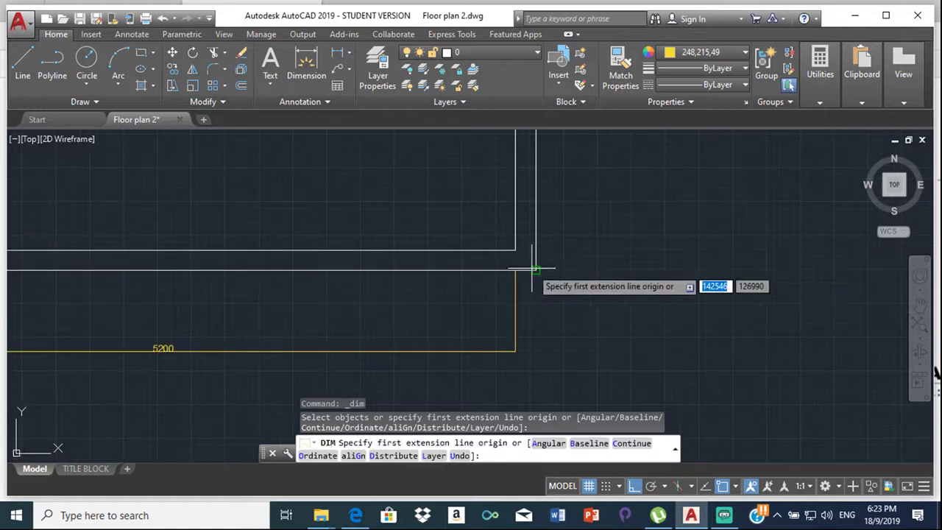
left_click(536, 270)
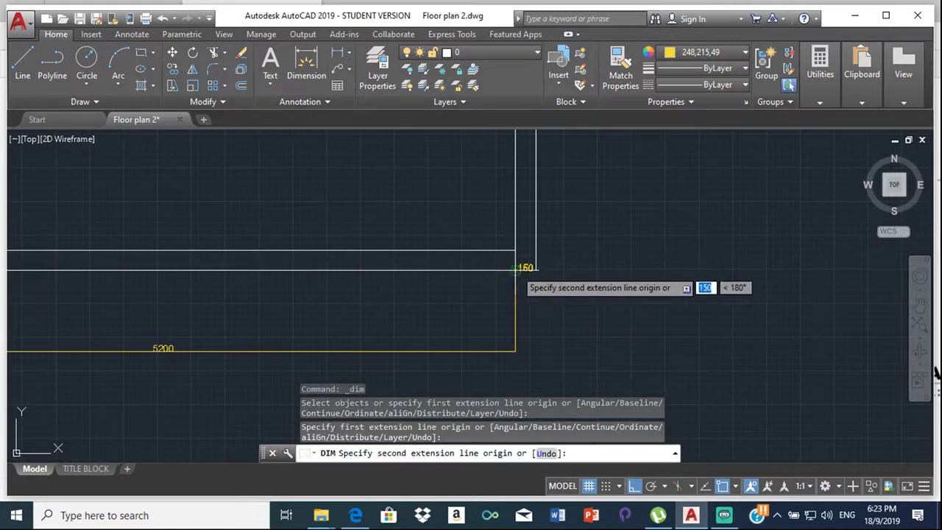
left_click(515, 269)
left_click(516, 347)
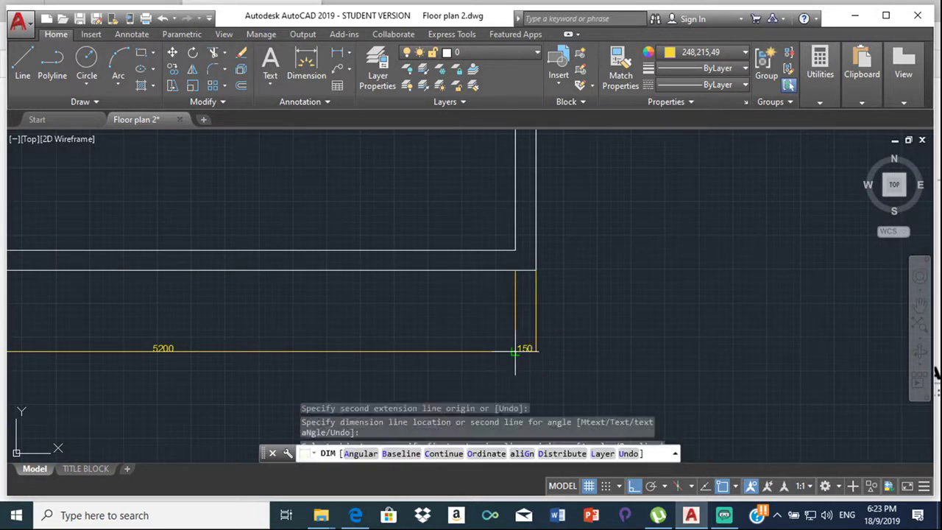
key("Escape")
scroll(517, 280, "down", 5)
scroll(317, 296, "down", 3)
middle_click_drag(307, 330, 484, 273)
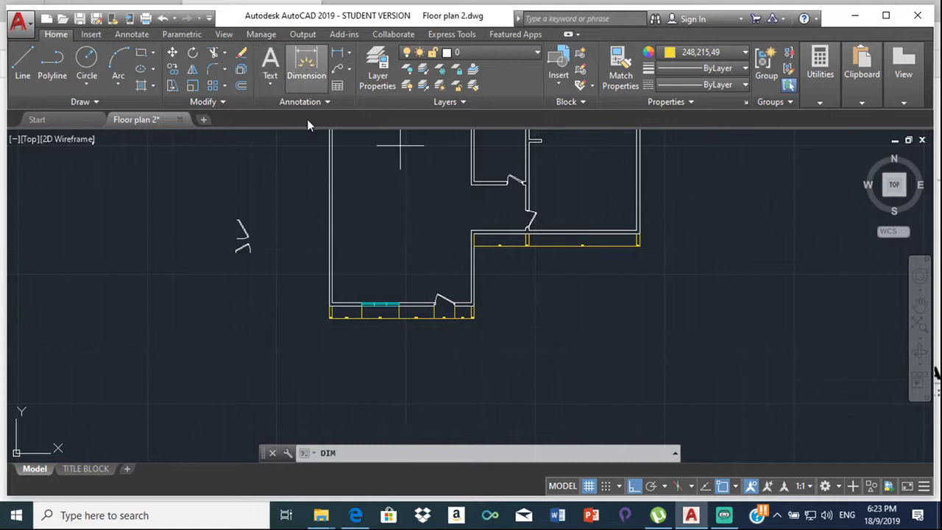
Dimension the living room's lower wall between the inner faces of its side walls, placing the dimension line 1200 below the wall
left_click(307, 76)
scroll(347, 315, "up", 5)
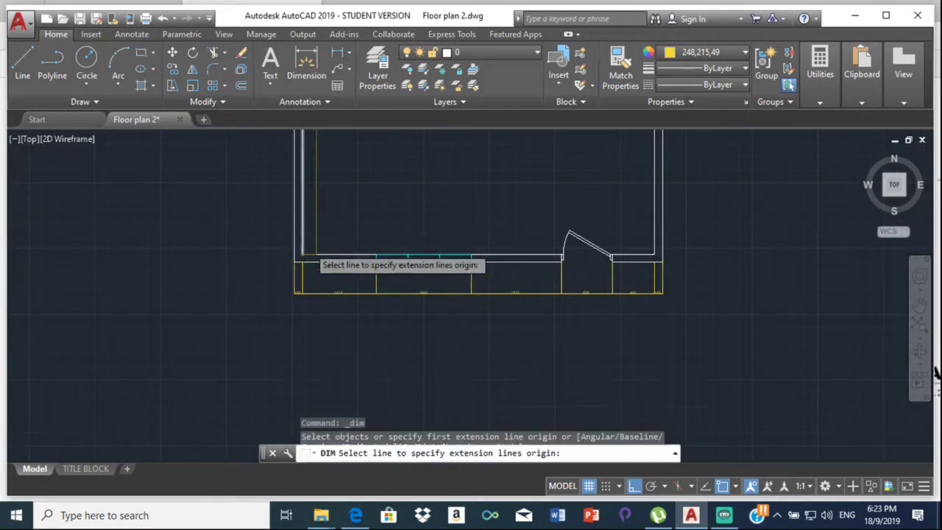
scroll(309, 247, "up", 2)
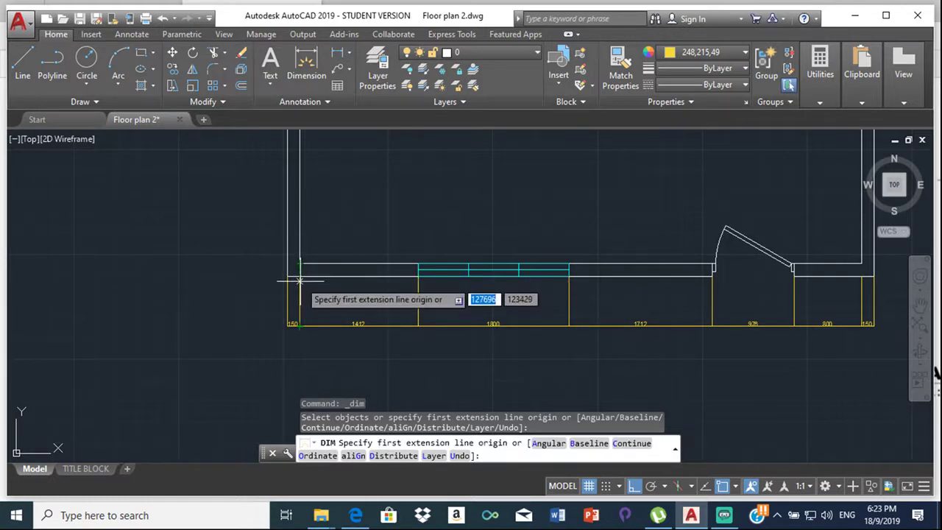
left_click(299, 276)
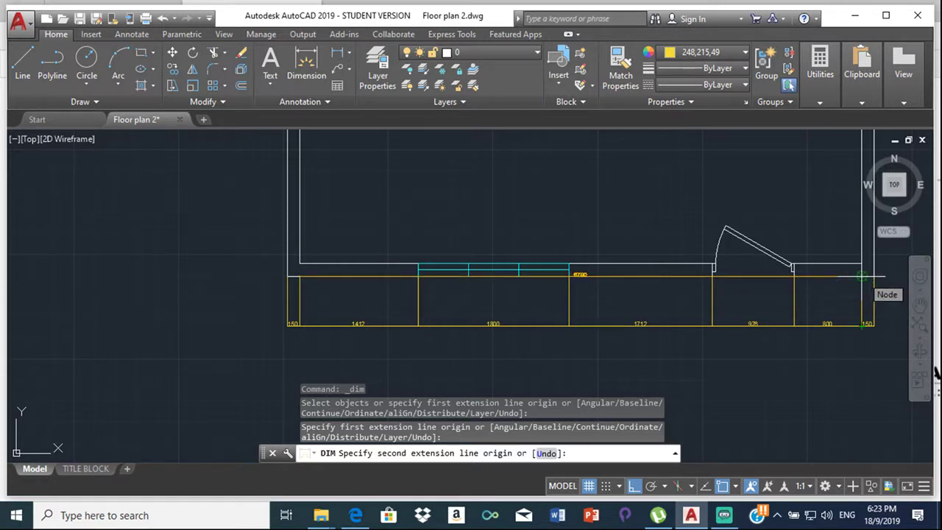
left_click(862, 276)
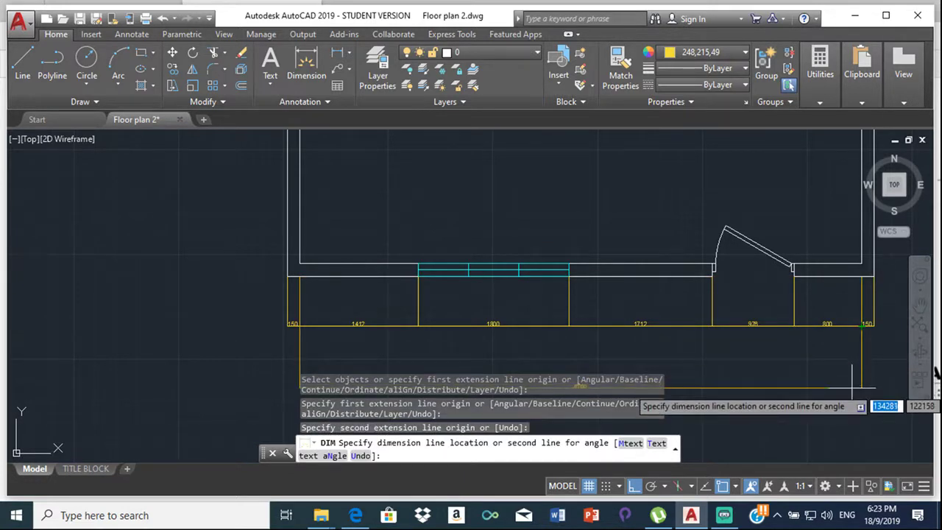
type("1200")
key("Return")
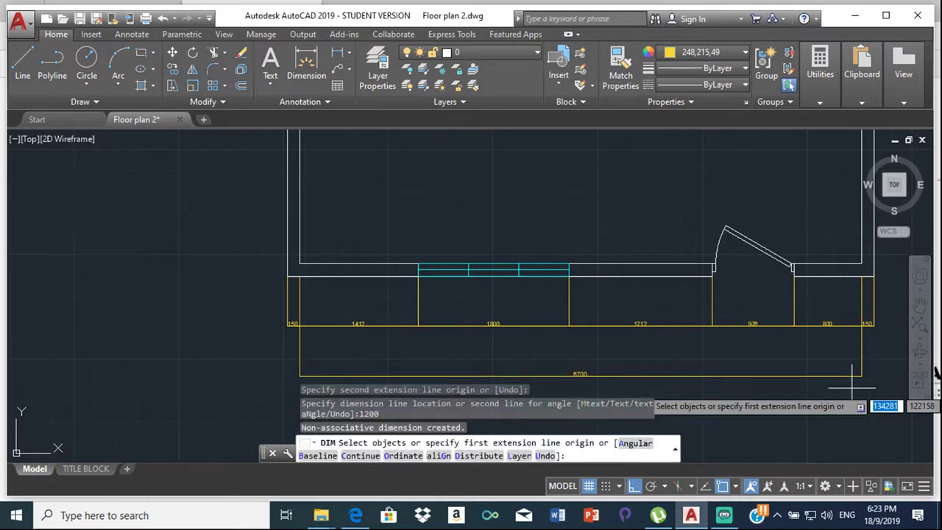
key("Return")
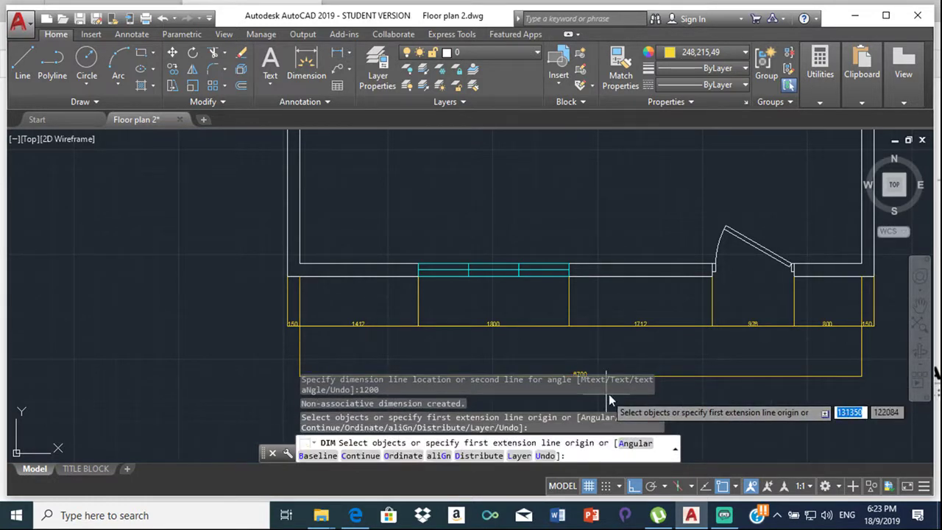
key("Return")
scroll(606, 379, "down", 2)
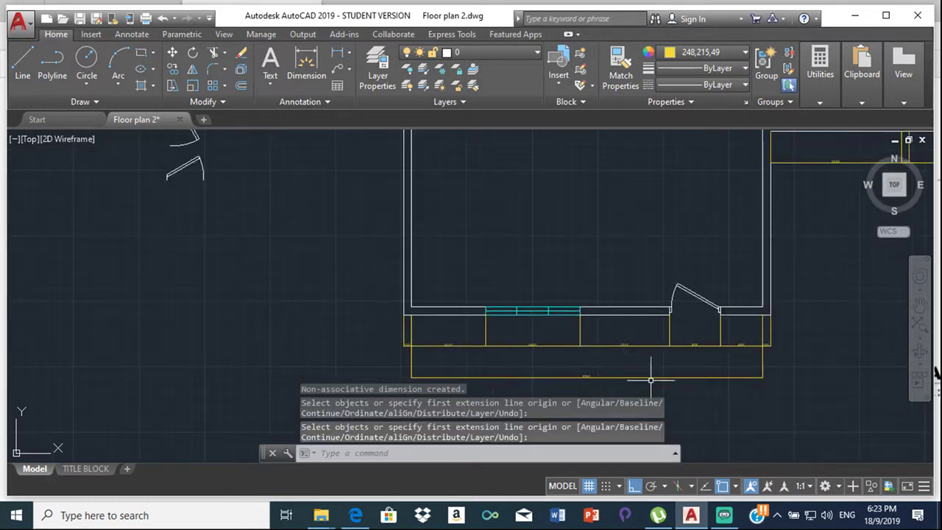
middle_click_drag(707, 401, 621, 301)
scroll(441, 273, "up", 5)
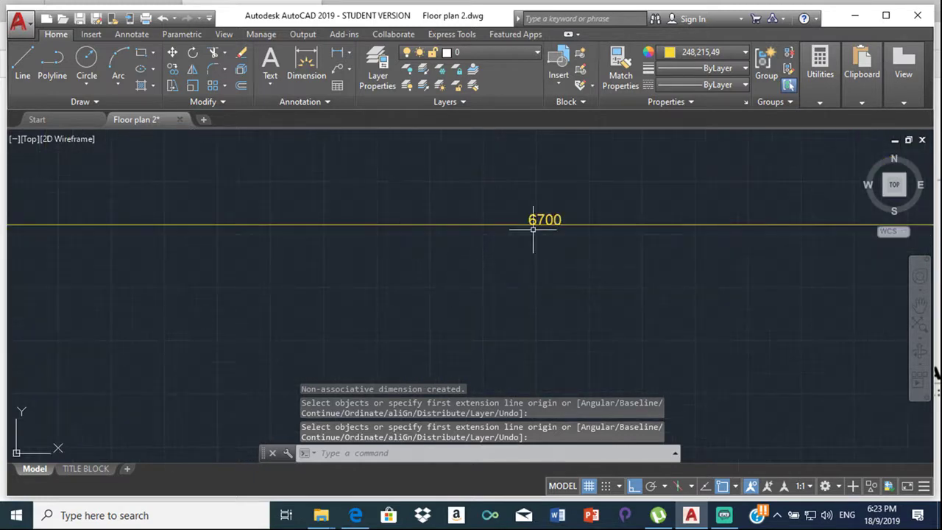
scroll(563, 217, "down", 5)
middle_click_drag(562, 211, 442, 316)
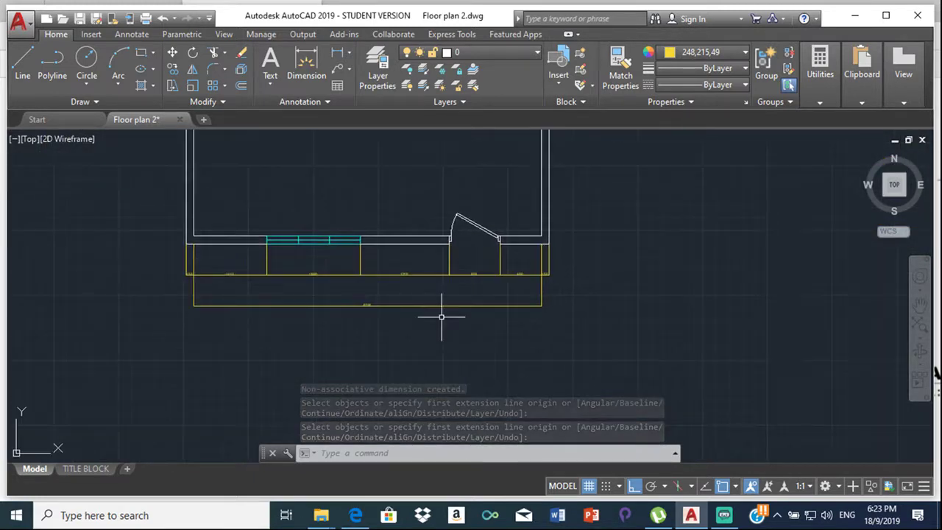
Add a second-row dimension for the passage wall from the partition's left face to the outer corner, entering 1200 for the dimension line location
middle_click_drag(615, 209, 477, 356)
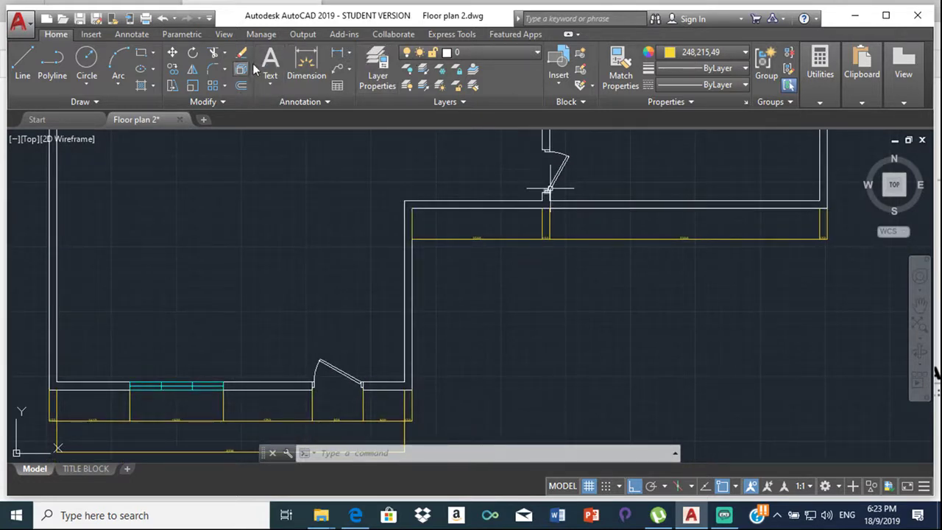
left_click(307, 65)
scroll(542, 206, "up", 4)
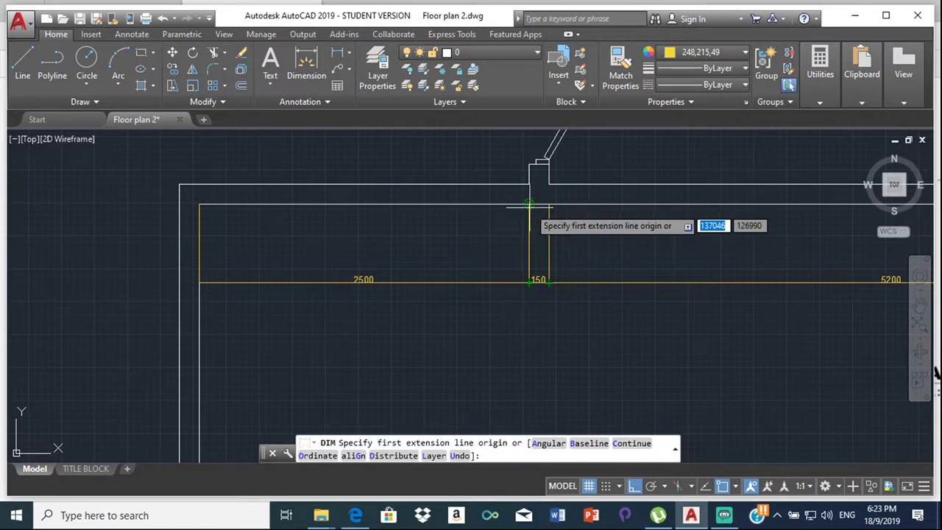
key("Escape")
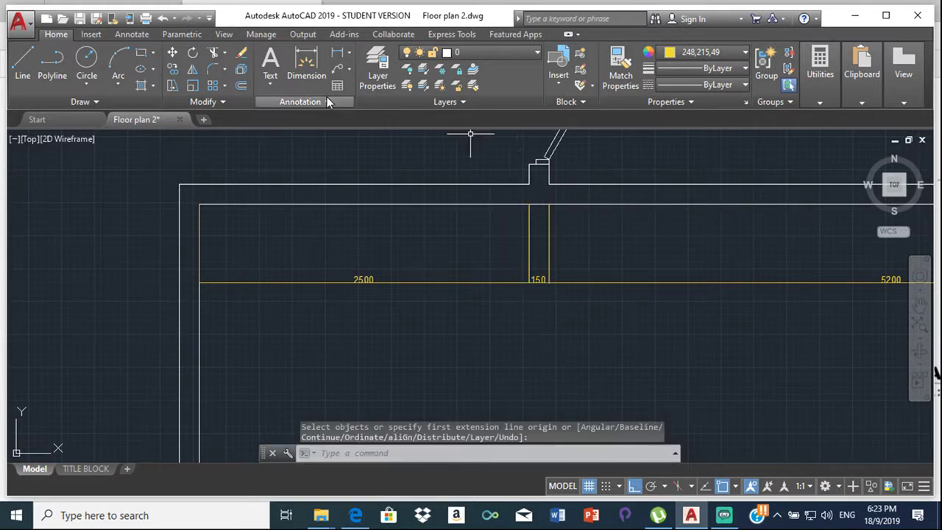
left_click(308, 66)
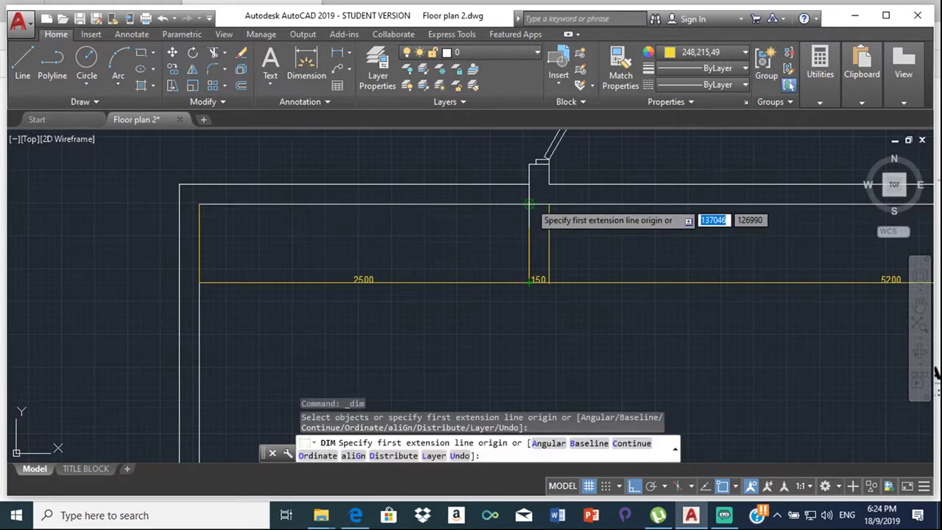
left_click(528, 206)
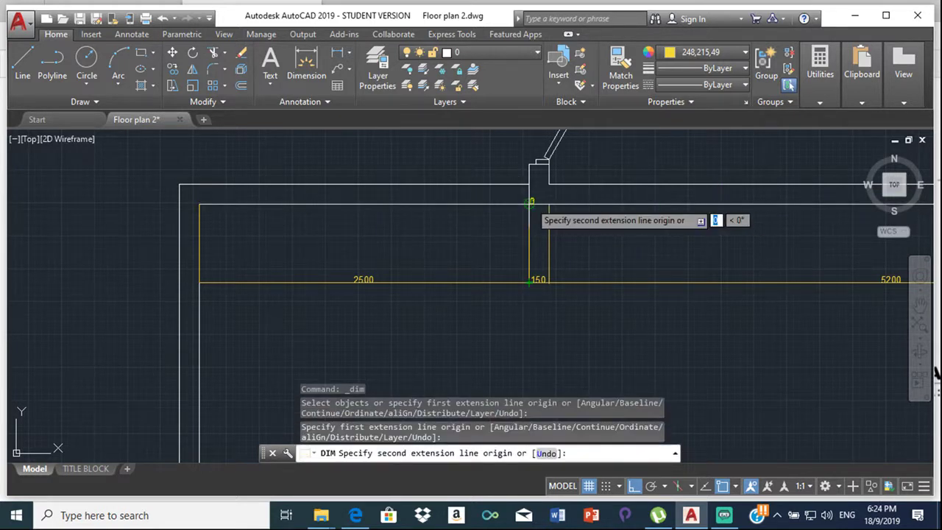
left_click(200, 204)
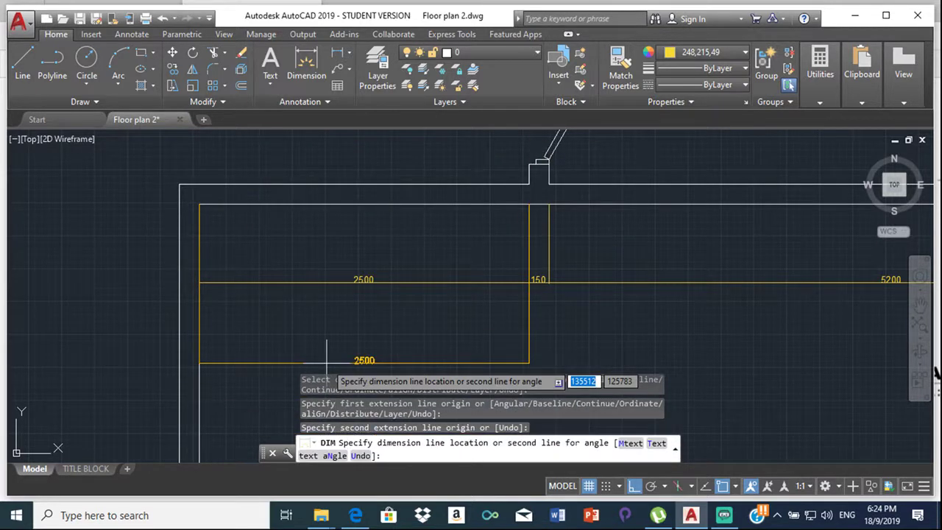
type("1200")
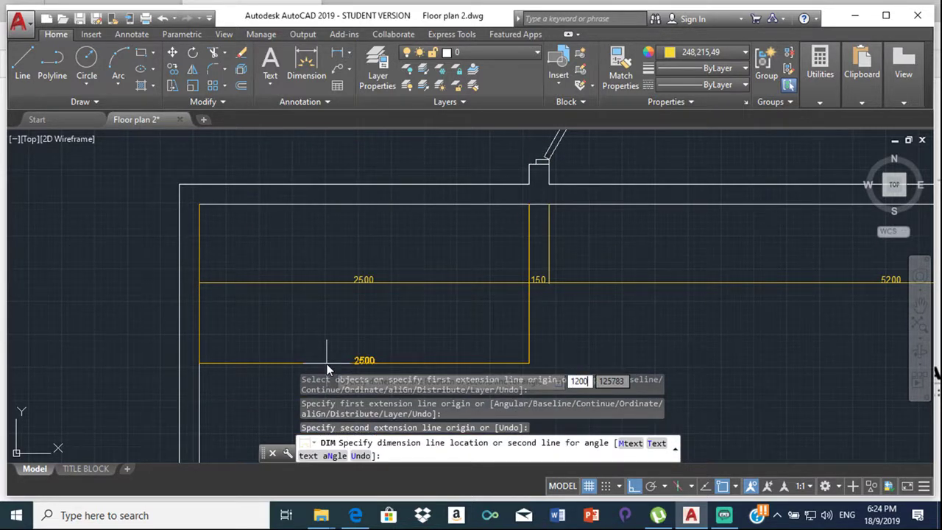
key("Return")
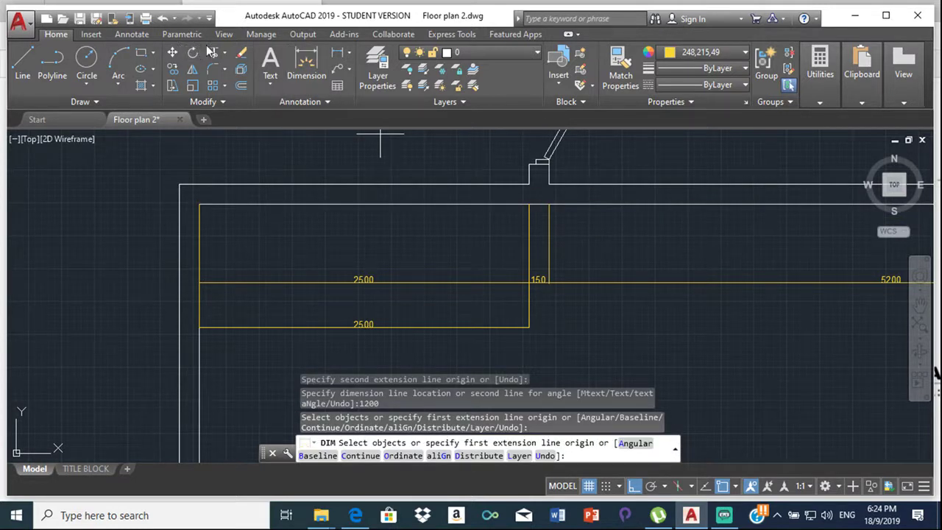
Dimension the bedroom's lower wall from the partition's right face to the right wall's inner face, placing the dimension line 1200 below
left_click(305, 65)
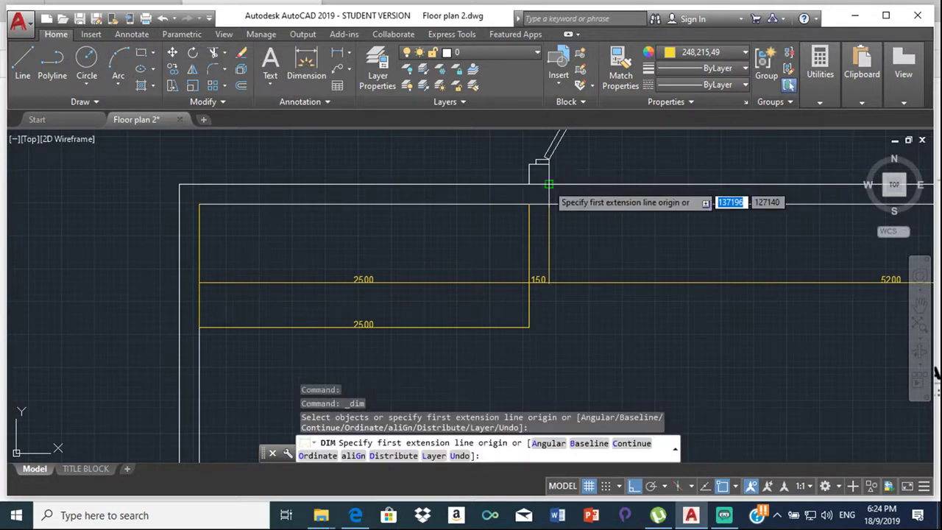
left_click(548, 203)
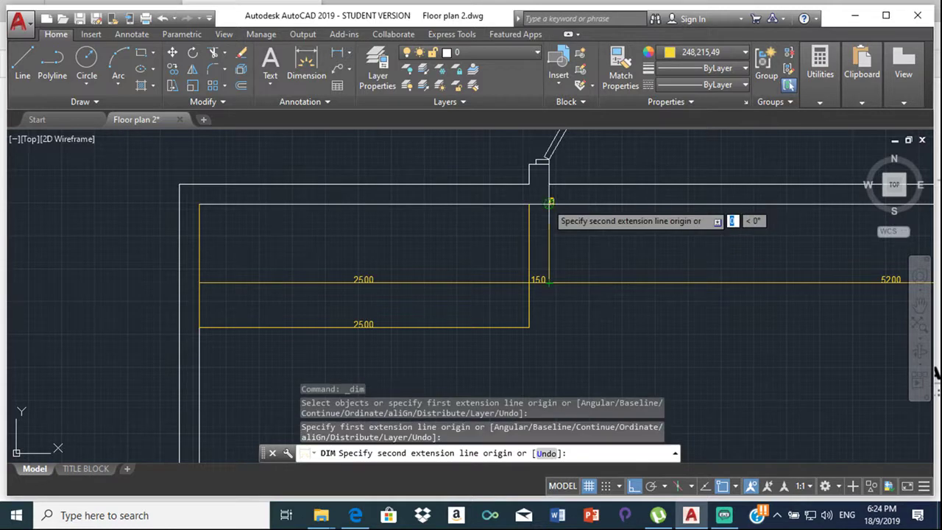
scroll(316, 210, "down", 2)
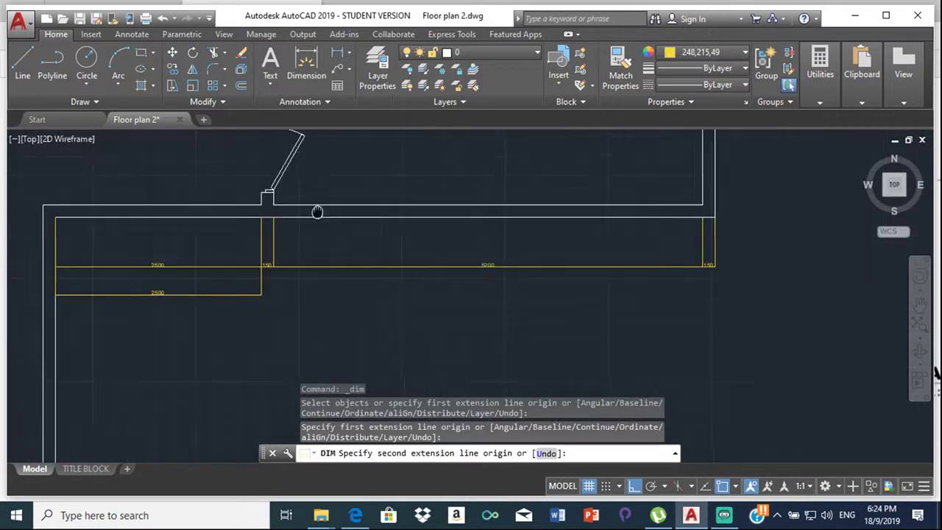
left_click(698, 221)
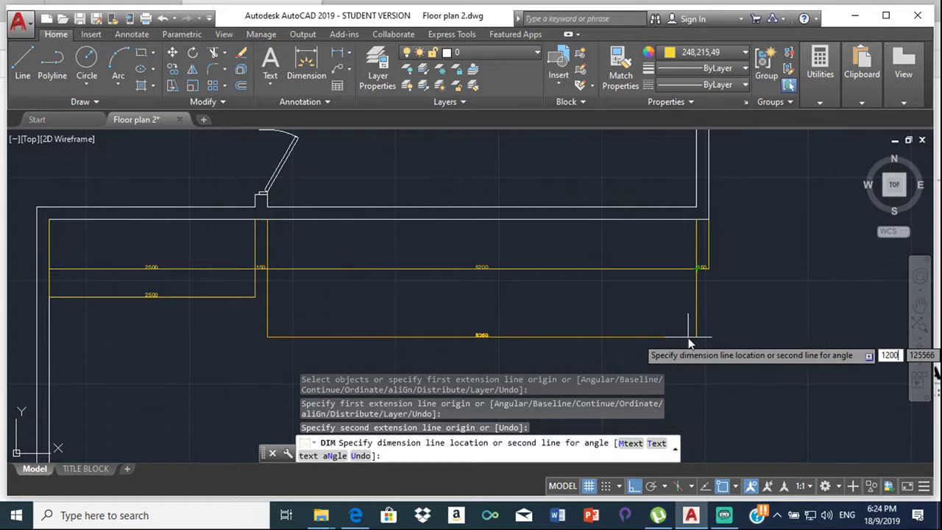
key("Return")
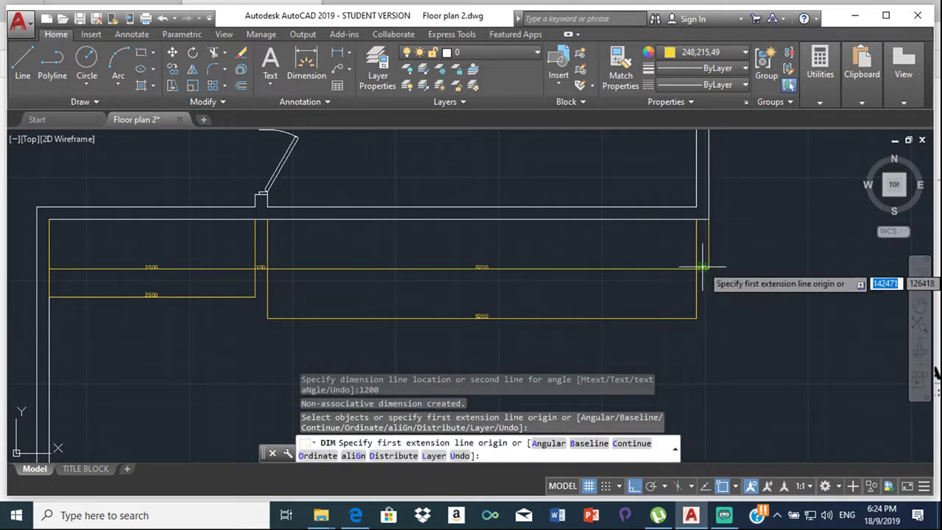
Erase the bedroom's second-row dimension below its lower wall
left_click(560, 315)
left_click(559, 316)
key("Escape")
left_click(560, 317)
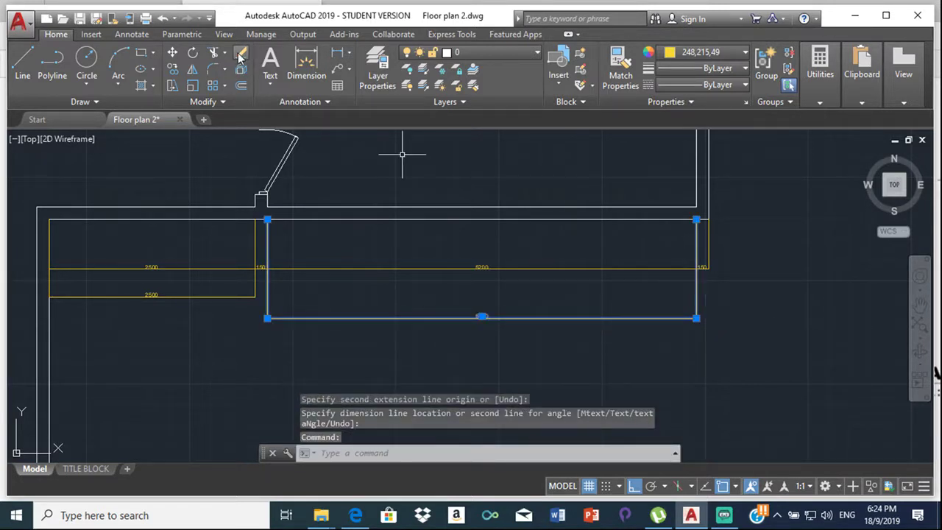
Try the bedroom's second-row dimension again at 1200 from the partition's right face to the right wall's inner face, and erase it
left_click(306, 66)
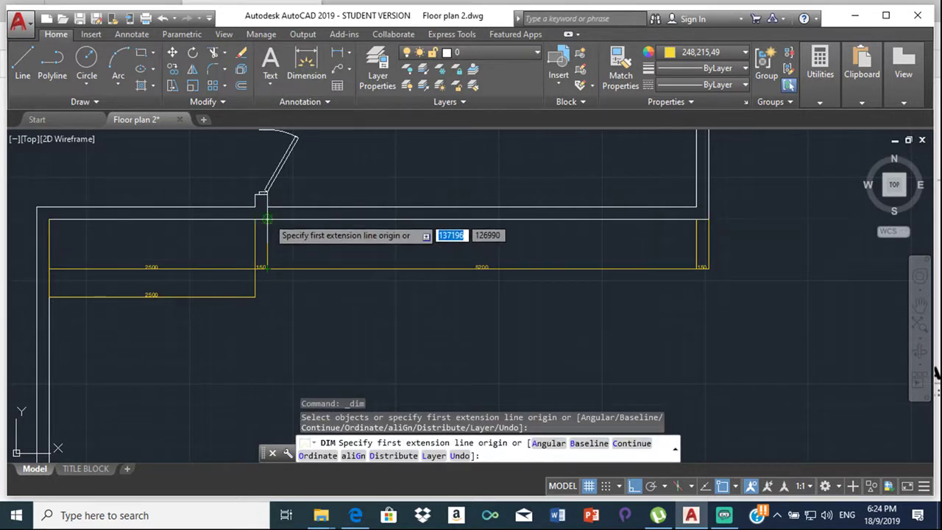
left_click(267, 219)
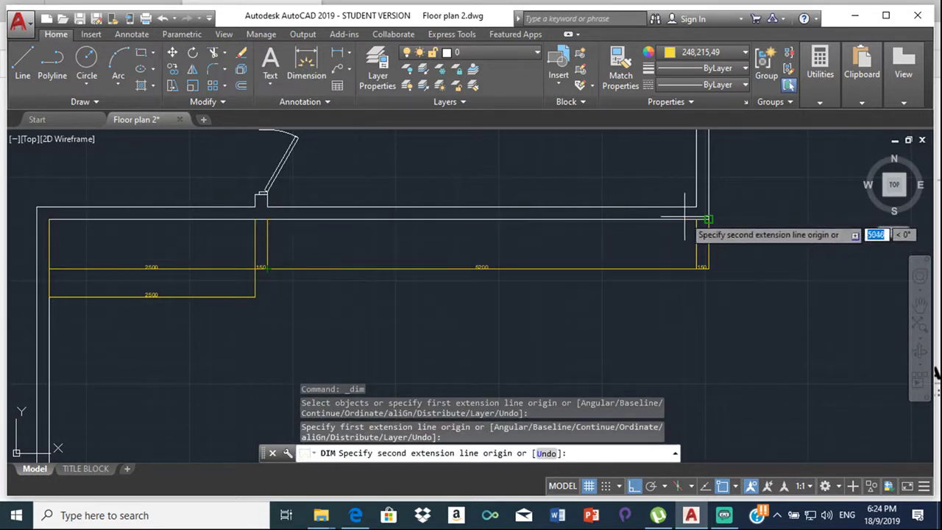
left_click(706, 219)
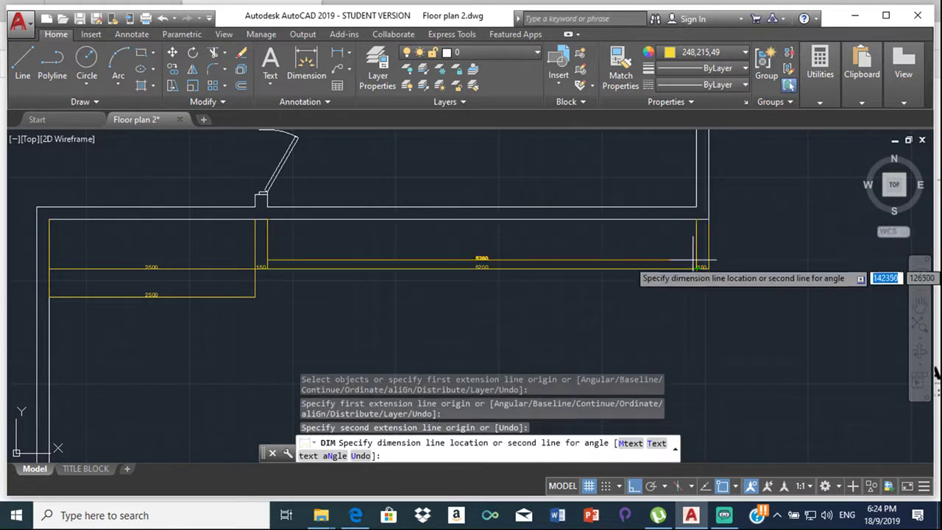
left_click(692, 317)
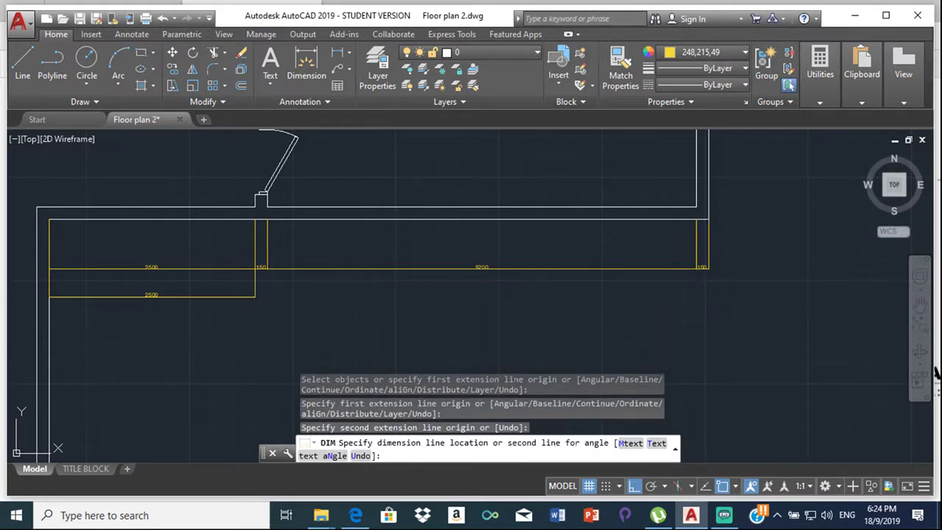
key("Escape")
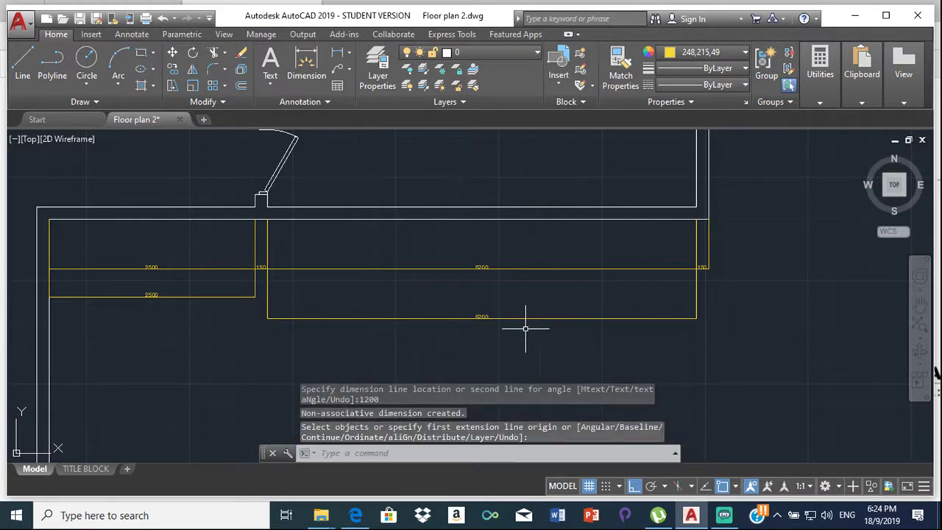
left_click(514, 317)
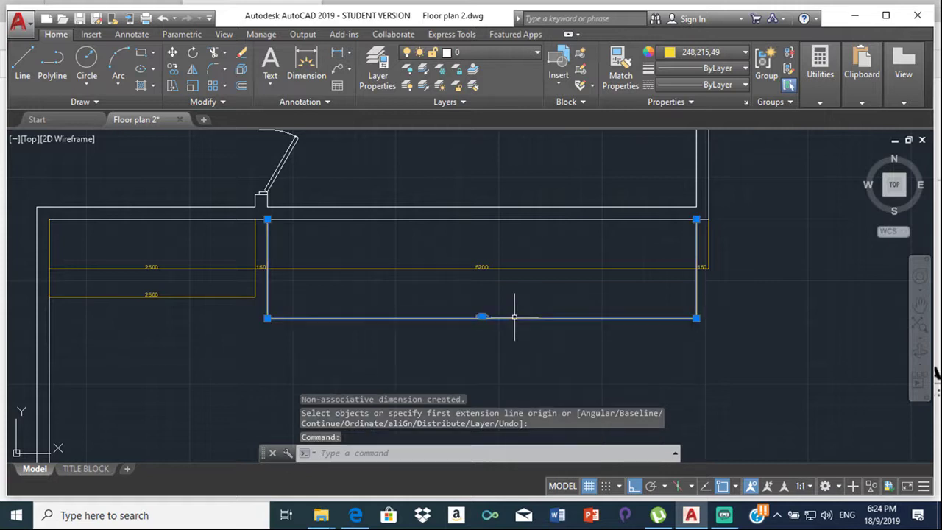
left_click(242, 53)
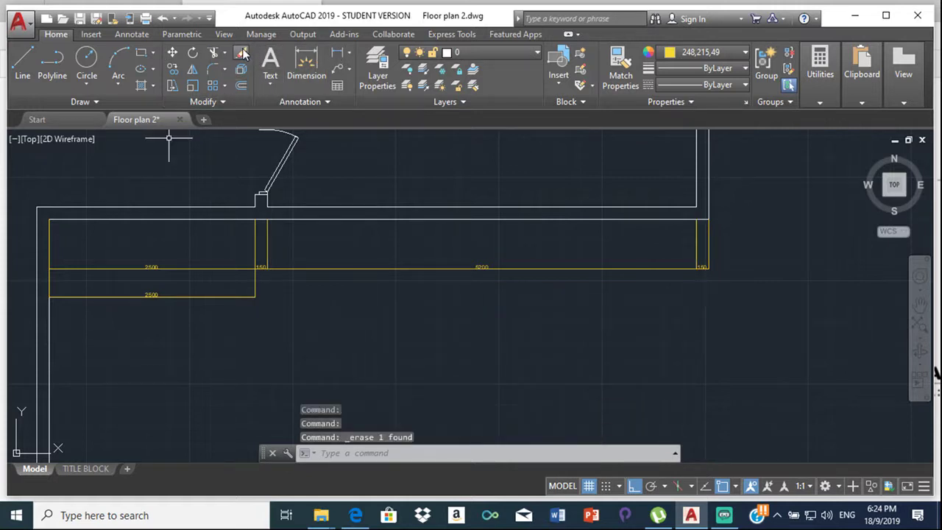
Draw a short vertical guide line from the first dimension row at the partition's right face down to the passage's second-row dimension level
left_click(23, 65)
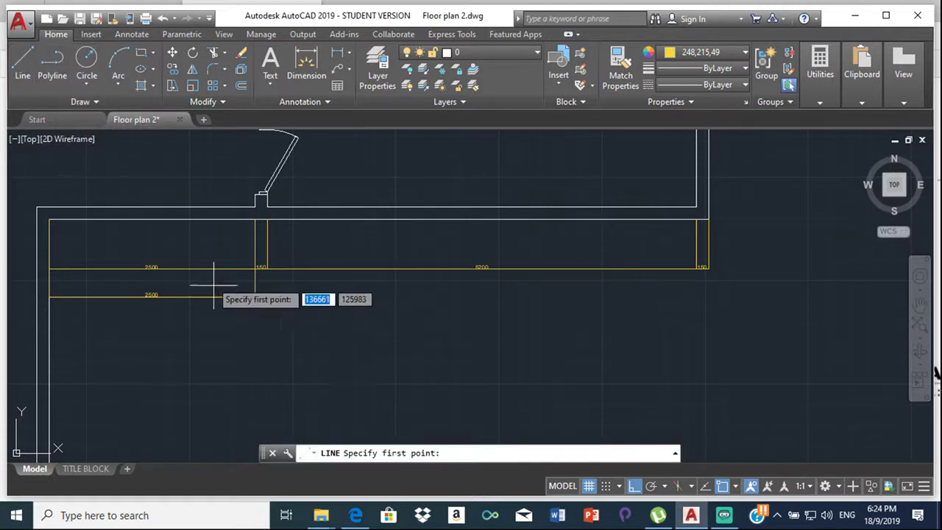
left_click(268, 269)
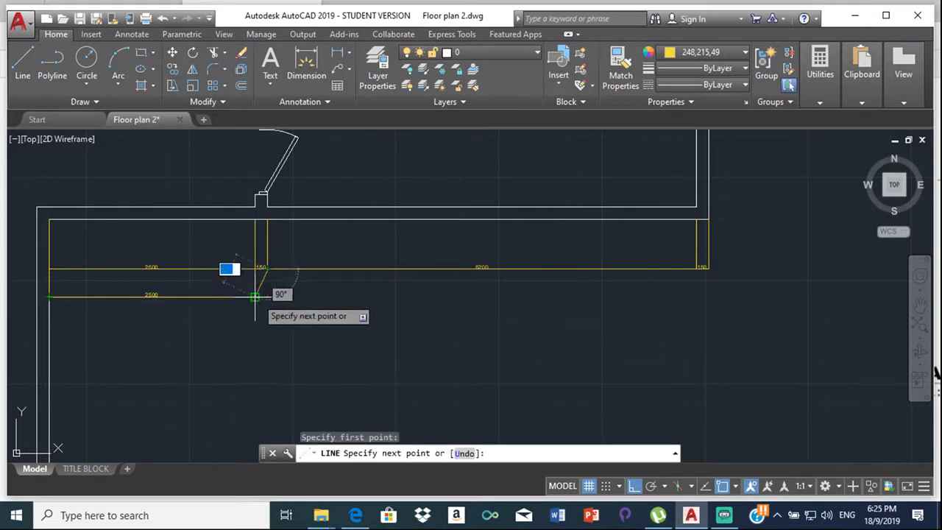
left_click(268, 297)
key("Escape")
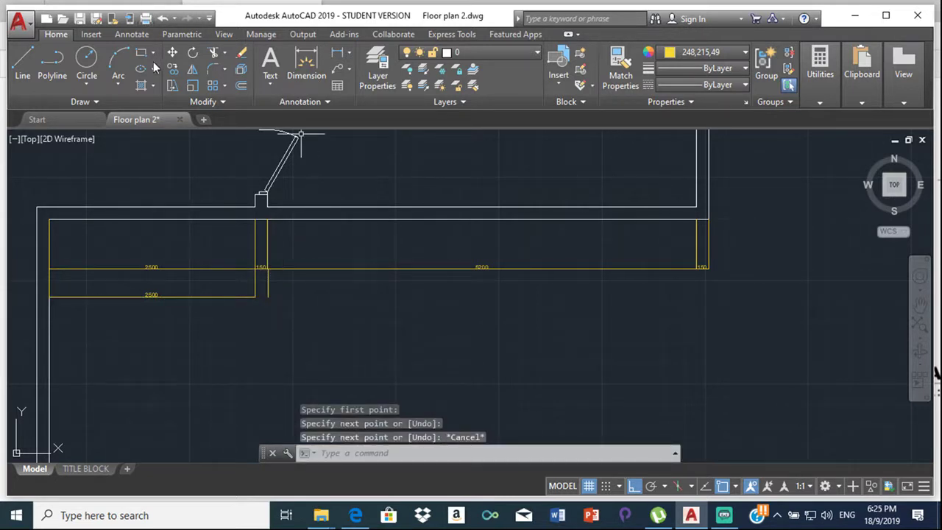
left_click(307, 60)
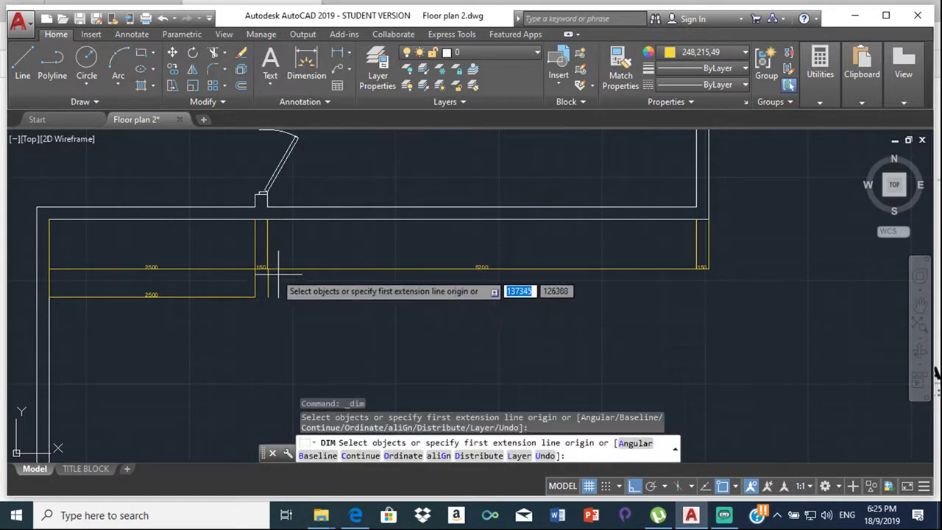
left_click(267, 219)
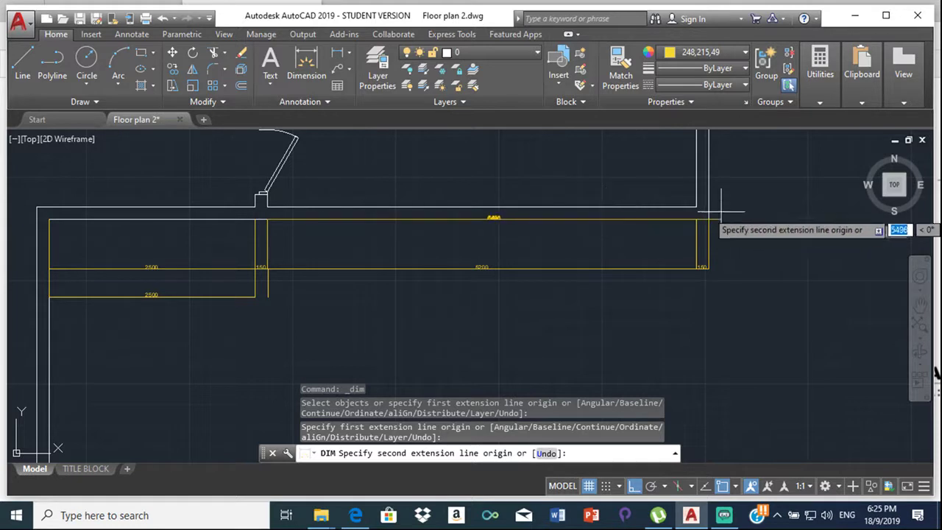
left_click(708, 220)
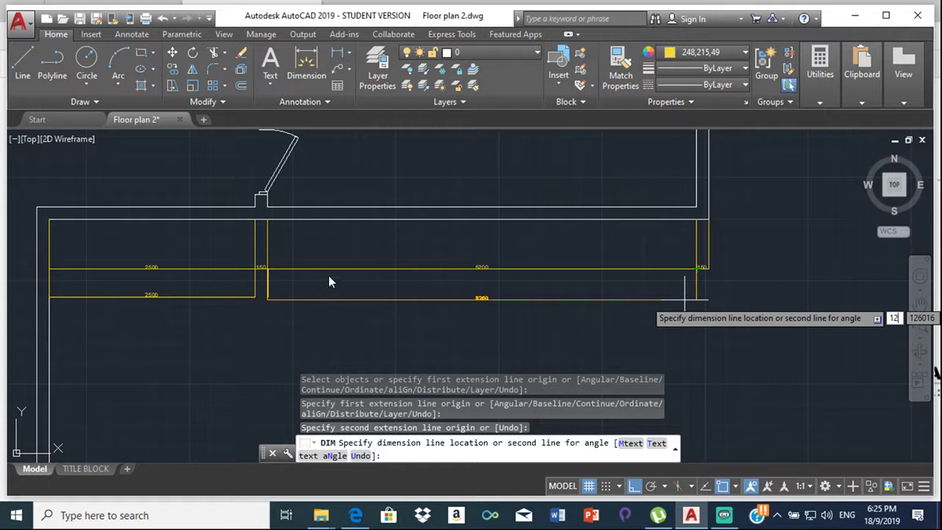
key("Escape")
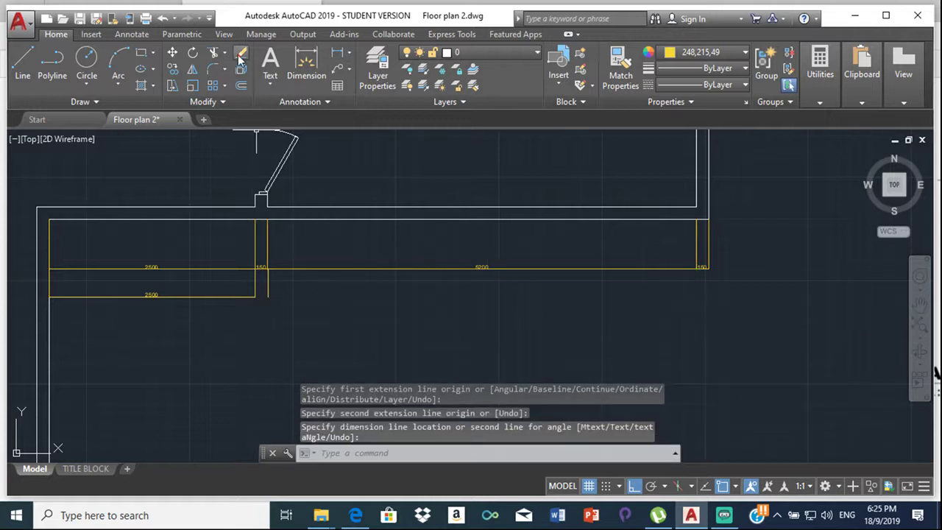
Dimension the bedroom's lower wall from the right wall's inner face to the partition's right face, placing the dimension line at the guide line's lower end
left_click(305, 52)
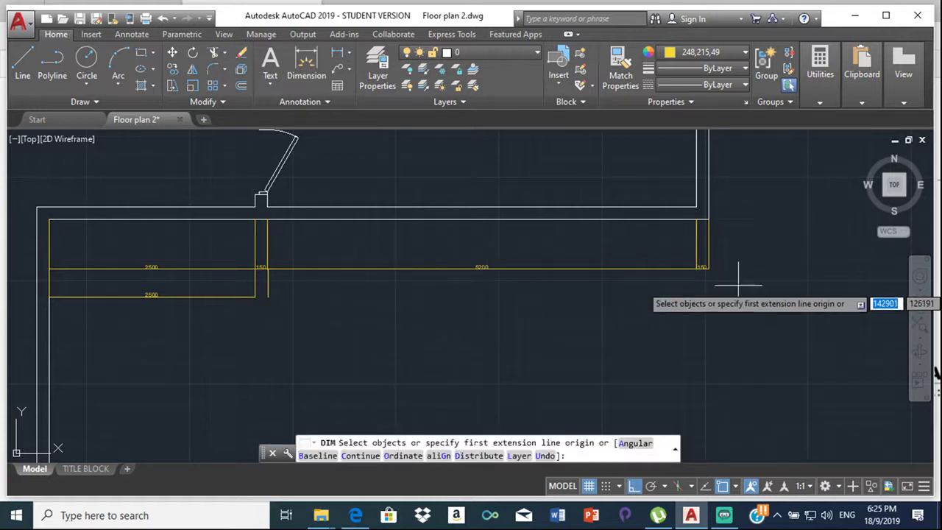
left_click(697, 220)
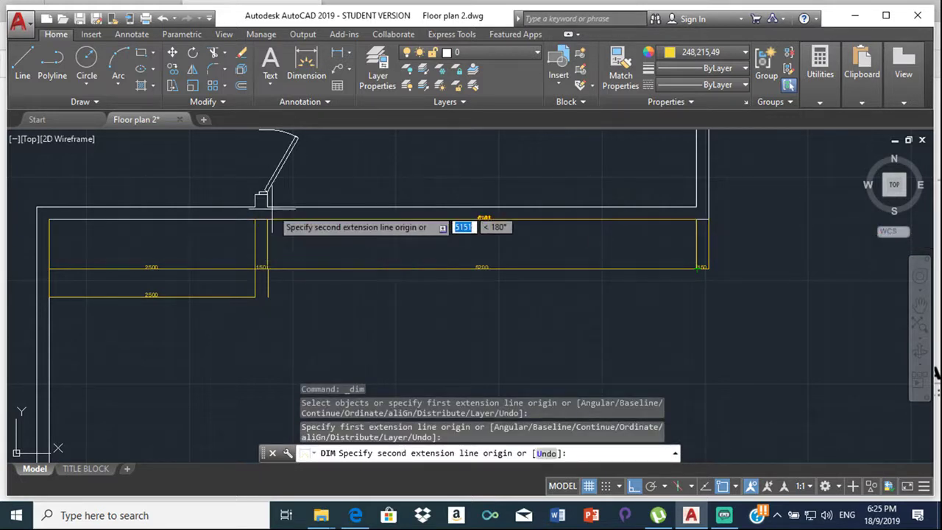
left_click(268, 267)
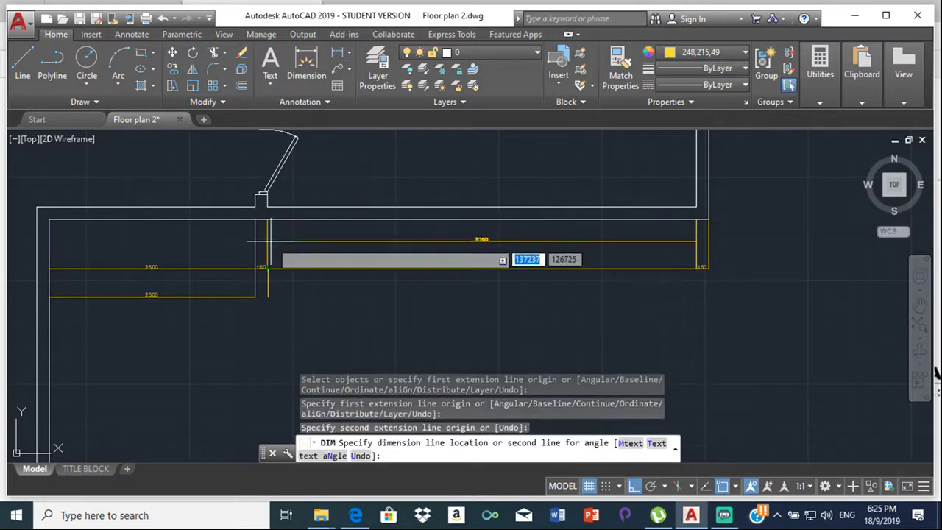
left_click(268, 295)
key("Escape")
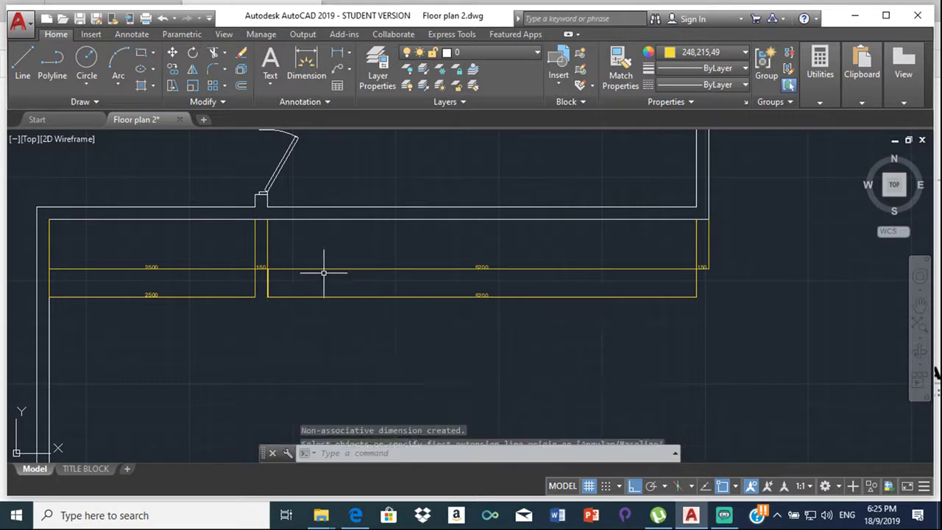
Erase the short vertical guide line below the partition's right face
scroll(262, 269, "up", 5)
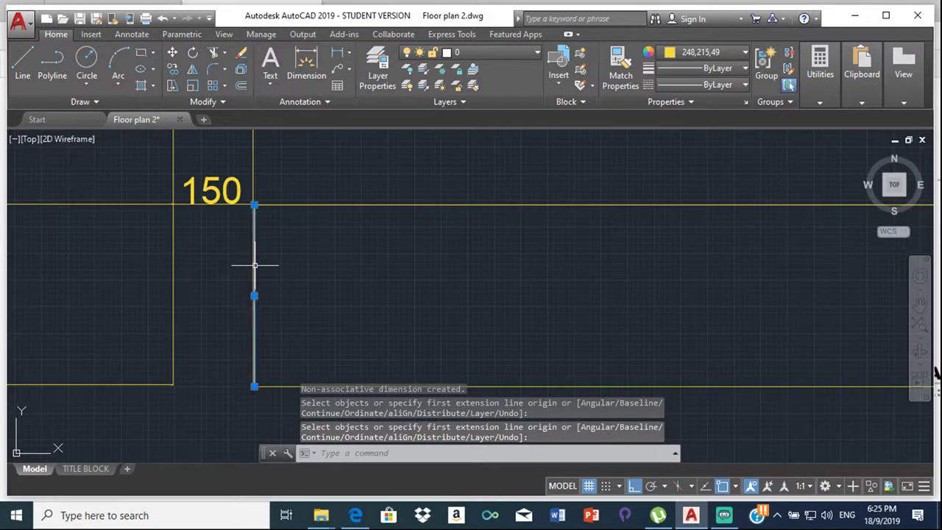
key("Escape")
key("Delete")
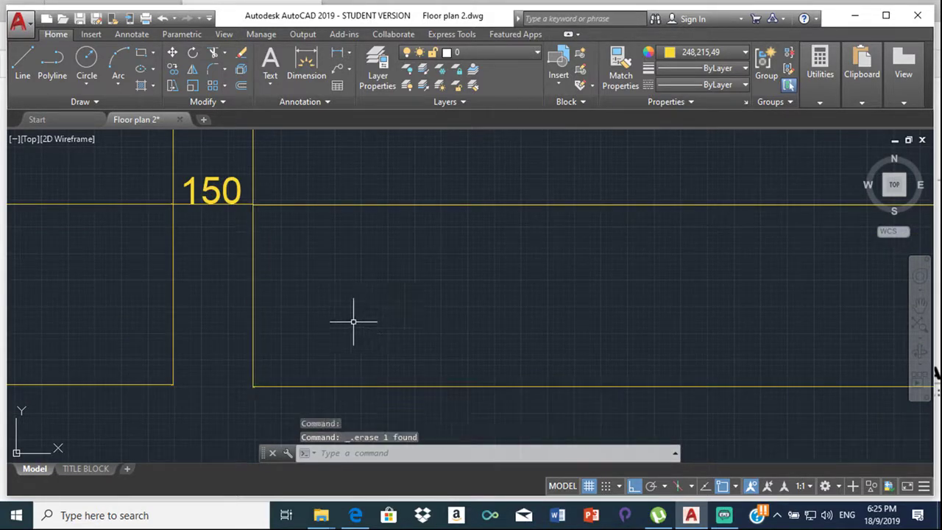
Check the dimension rows below the living room and bedroom, and compare them with the overall dimensions in the reference PDF in the browser
scroll(368, 320, "down", 6)
scroll(297, 325, "down", 5)
middle_click_drag(143, 326, 316, 263)
scroll(336, 267, "up", 8)
scroll(399, 295, "down", 2)
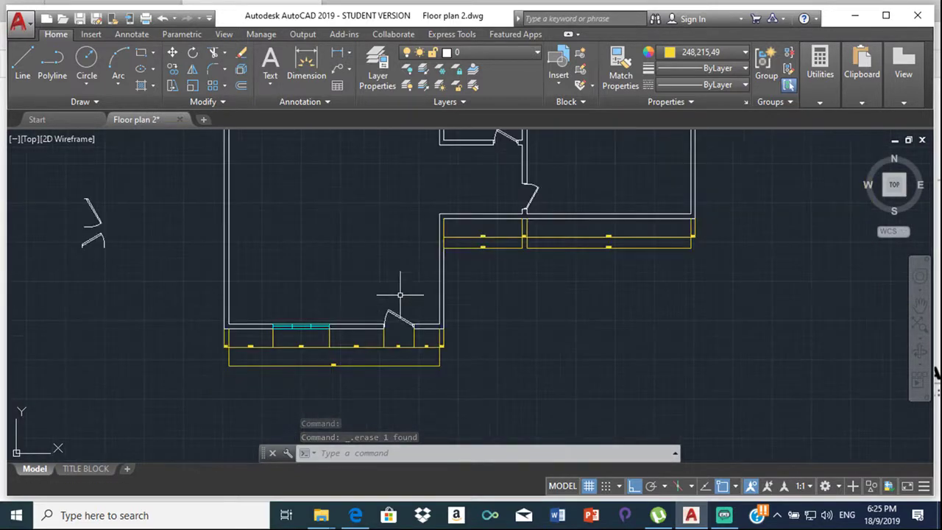
scroll(242, 338, "up", 4)
middle_click_drag(243, 339, 245, 339)
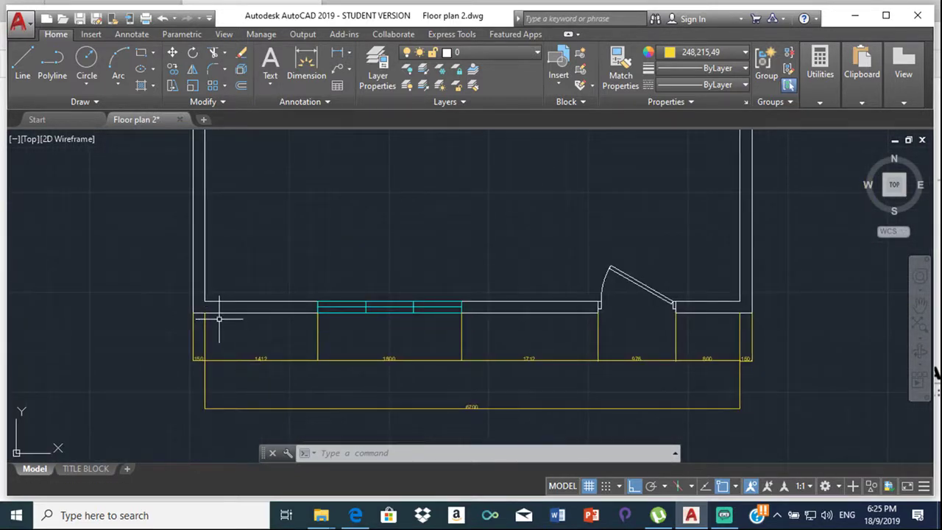
scroll(216, 307, "down", 2)
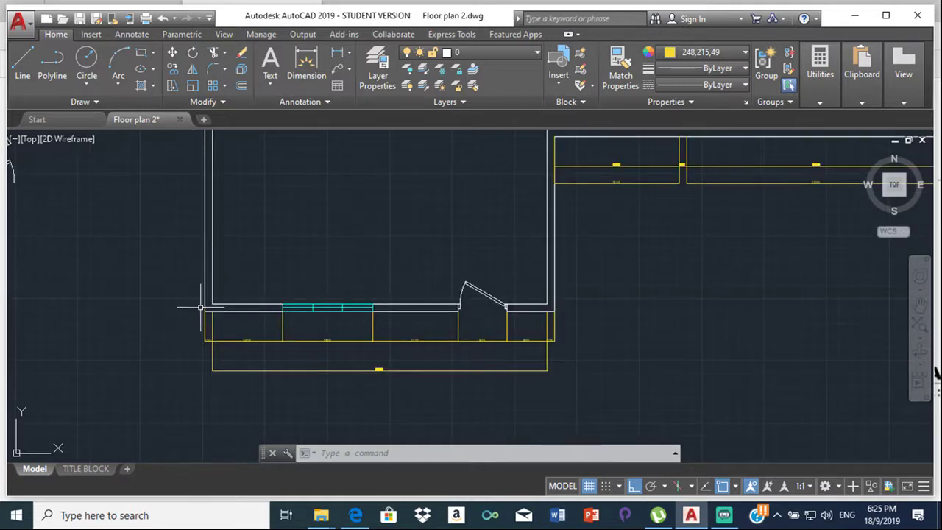
middle_click_drag(697, 238, 536, 269)
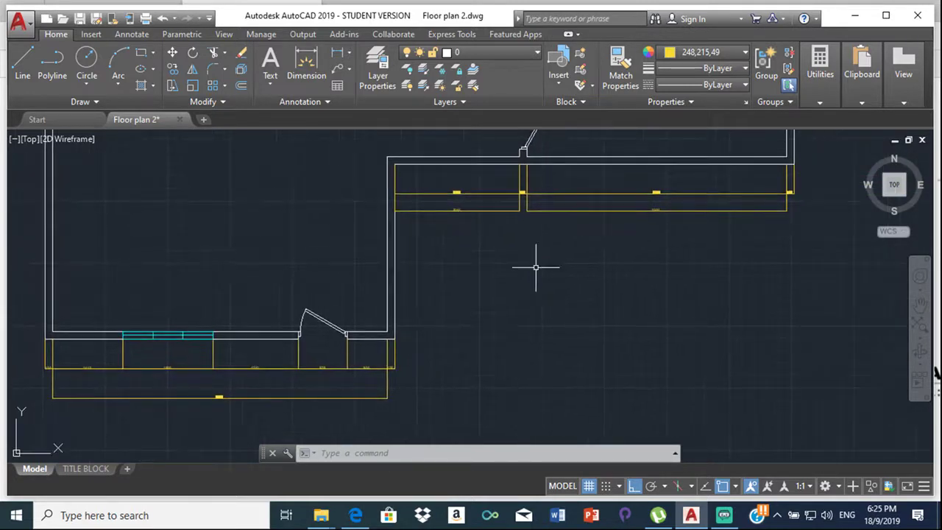
left_click(347, 518)
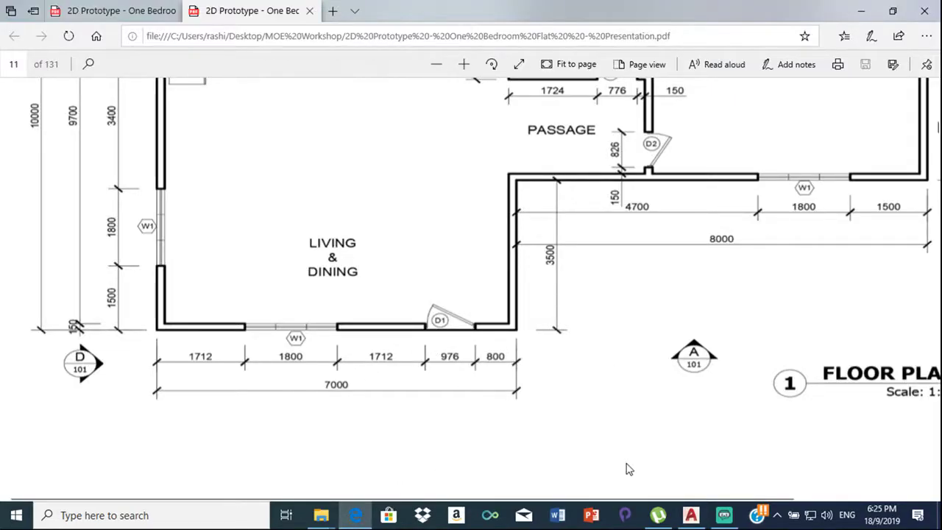
scroll(639, 445, "down", 2)
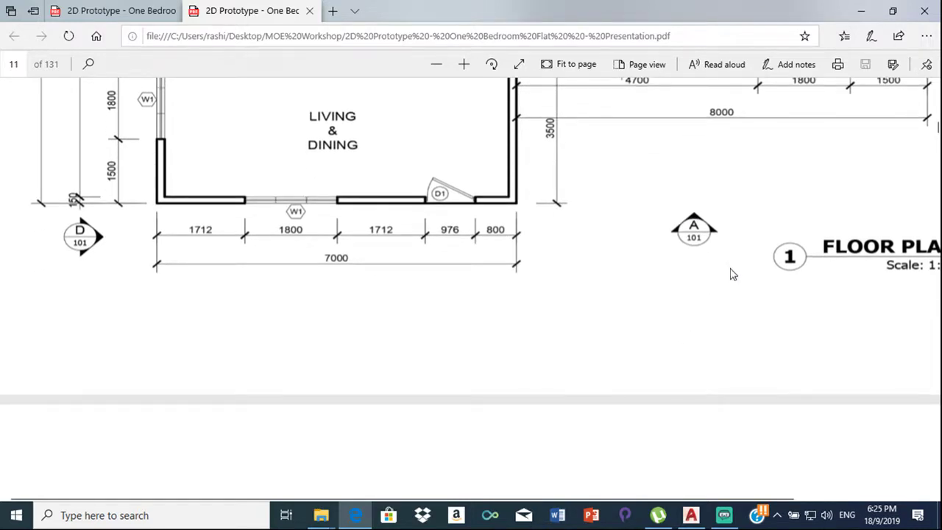
scroll(733, 276, "up", 2)
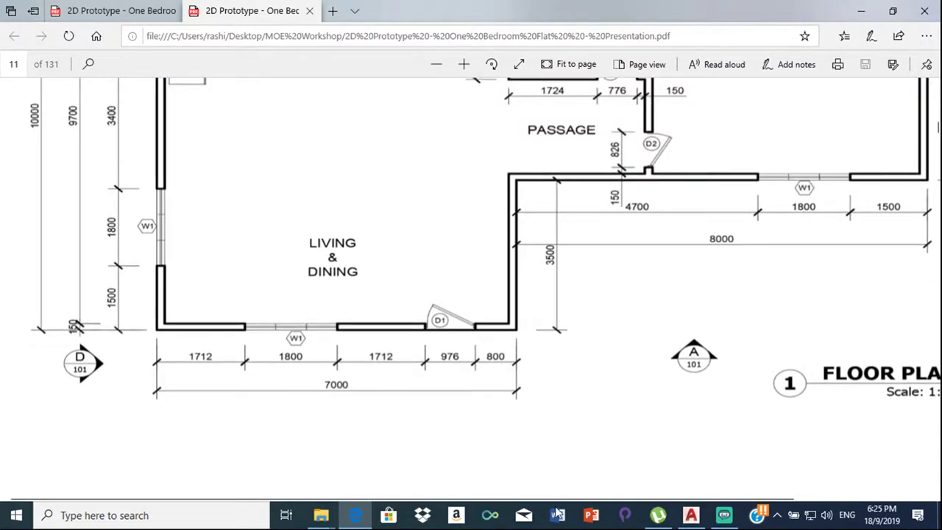
left_click(356, 517)
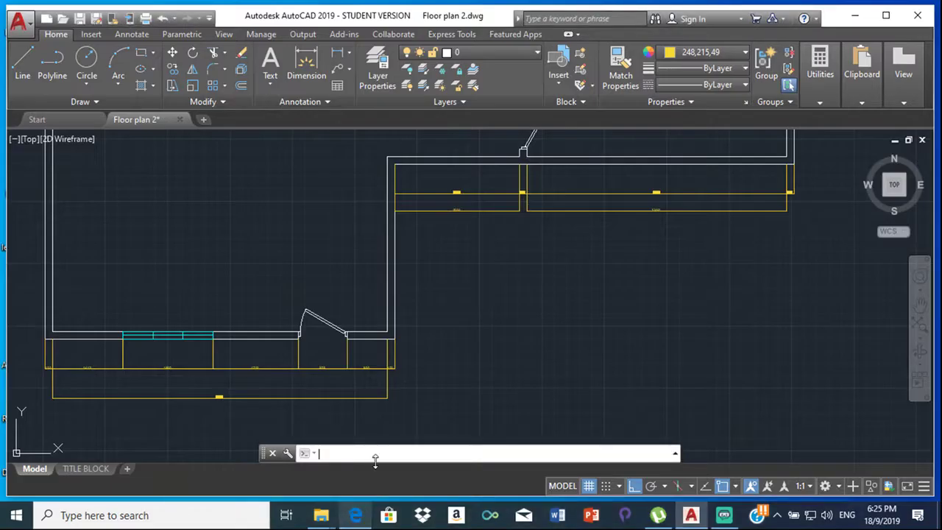
middle_click_drag(322, 400, 501, 244)
scroll(385, 265, "up", 4)
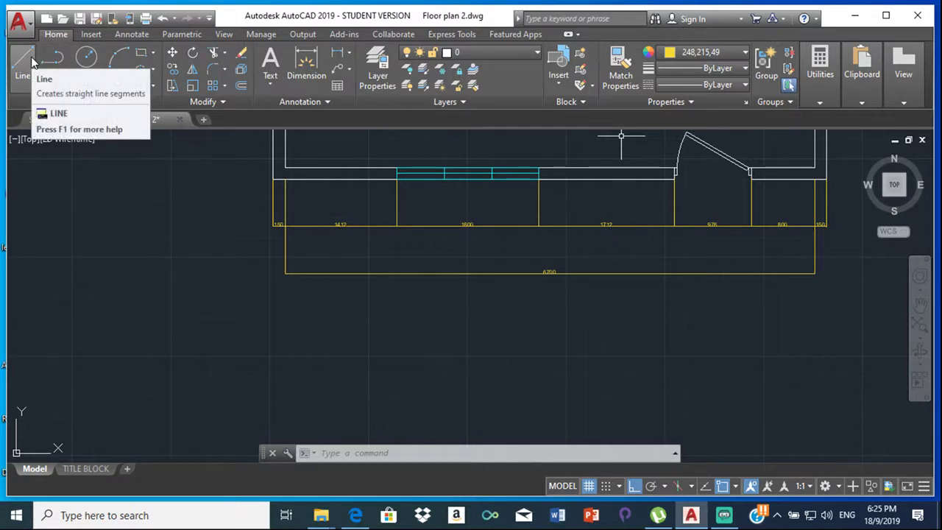
left_click(306, 65)
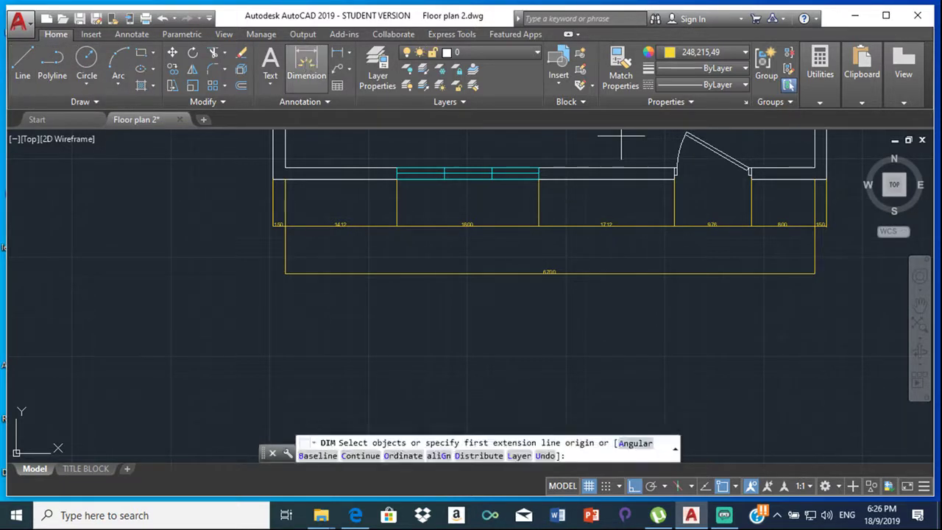
left_click(273, 224)
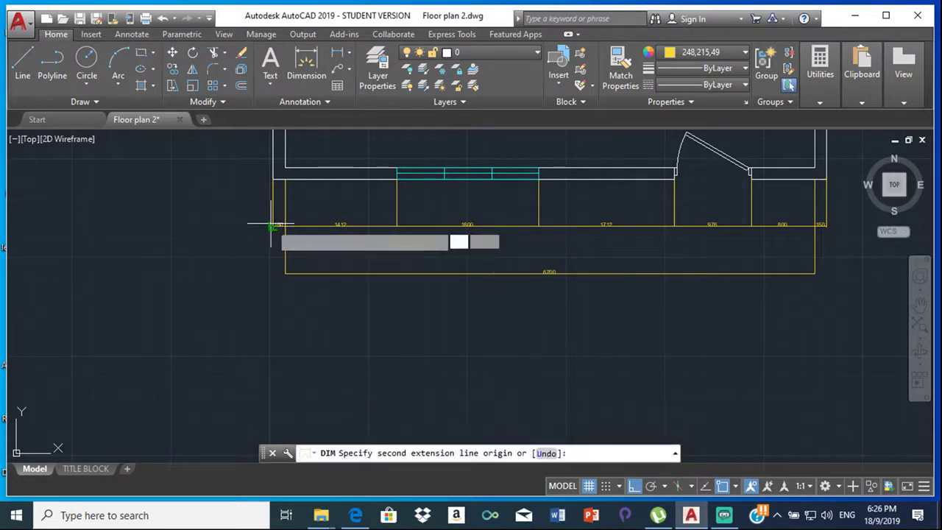
key("Escape")
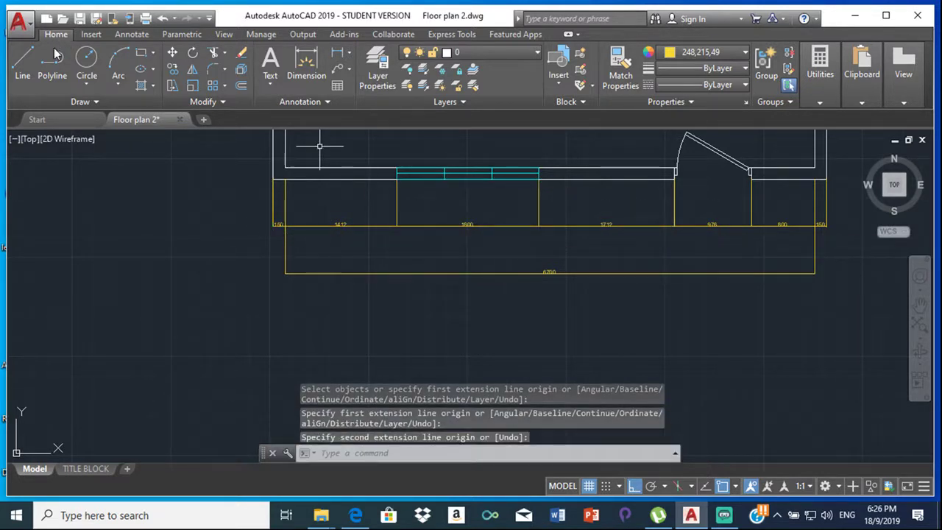
Dimension the living room's lower wall between its outer left and right corners, placing the overall dimension line 1800 below the wall
left_click(301, 78)
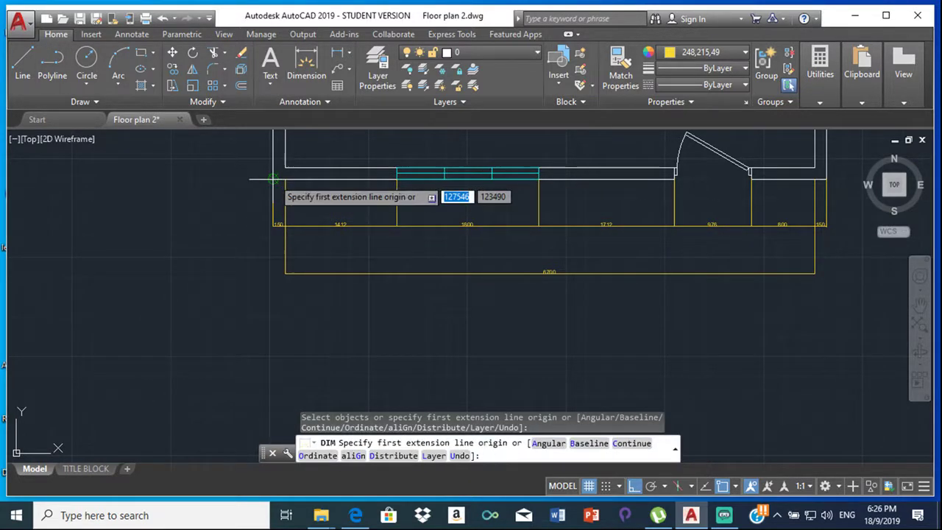
left_click(273, 179)
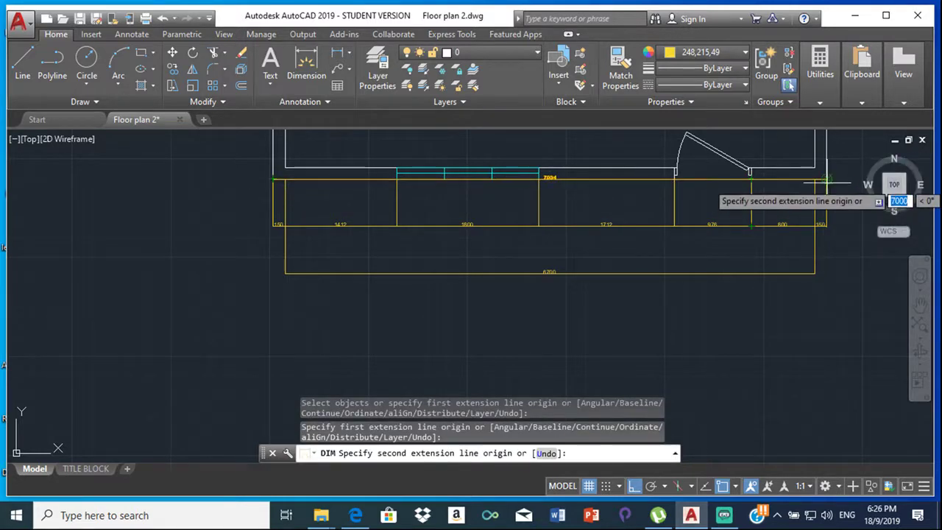
scroll(831, 179, "up", 4)
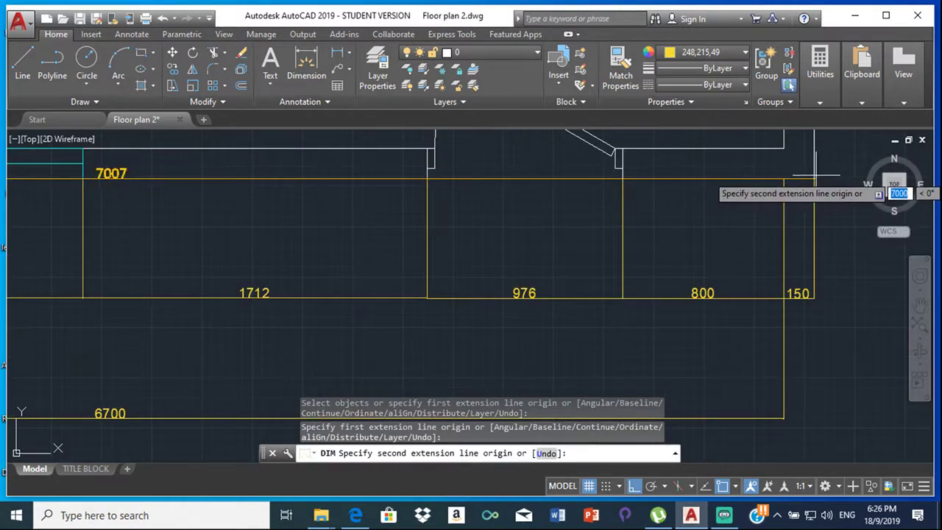
left_click(826, 179)
scroll(777, 261, "down", 3)
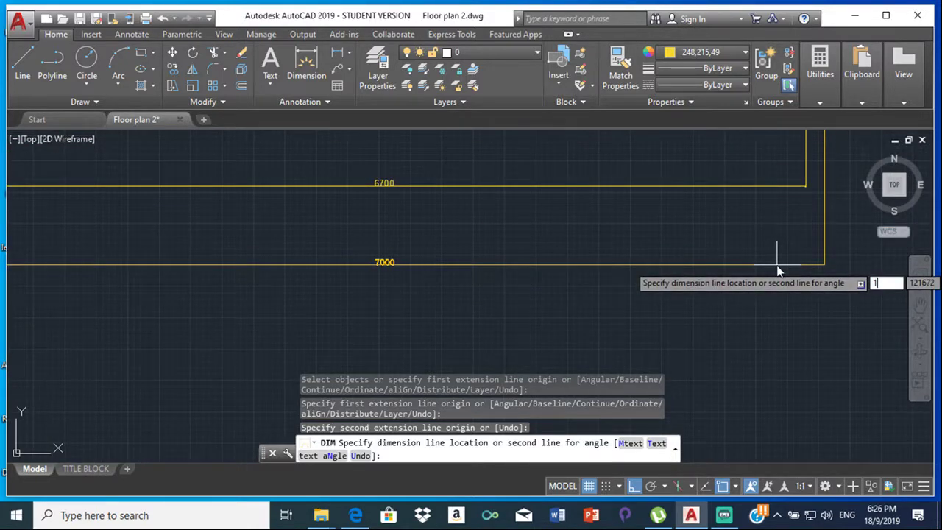
type("1800")
key("Return")
type("c")
key("Return")
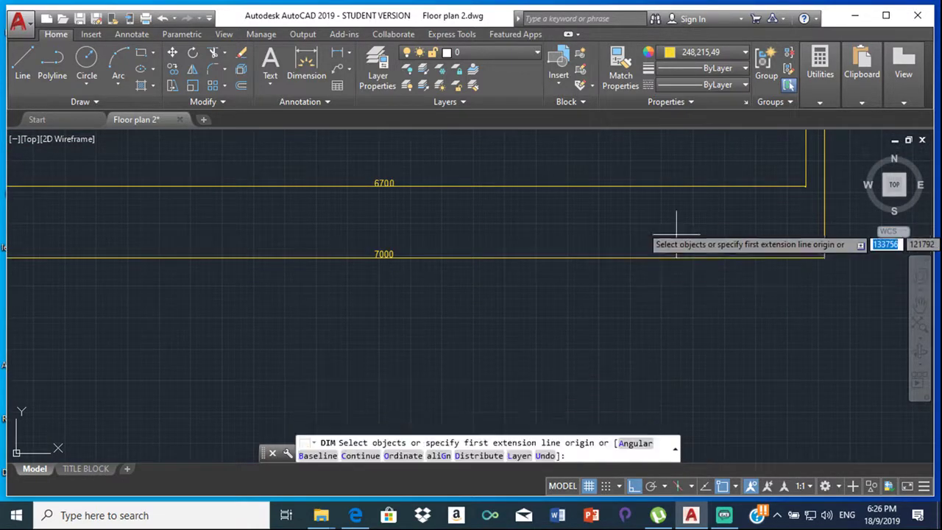
scroll(580, 168, "down", 4)
middle_click_drag(604, 201, 379, 311)
key("Return")
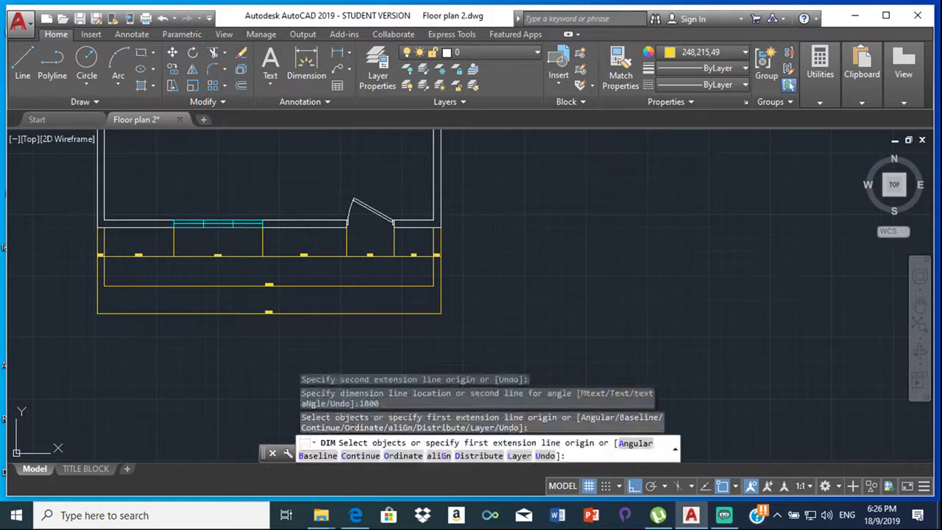
key("Escape")
Dimension the bedroom and passage's lower wall from its outer right corner to the living room's outer right face, placing the overall dimension line 1800 below
left_click(323, 70)
scroll(564, 189, "up", 6)
scroll(551, 263, "down", 8)
scroll(430, 251, "up", 3)
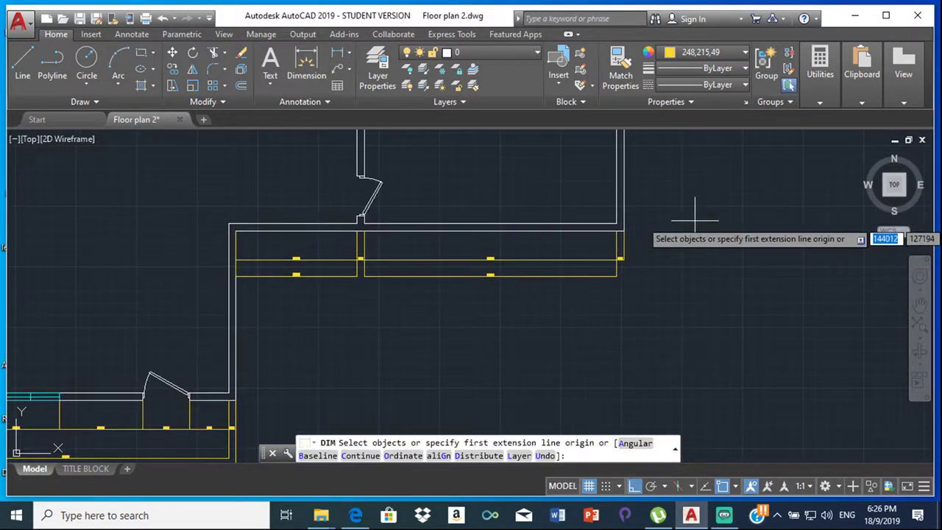
scroll(619, 224, "up", 5)
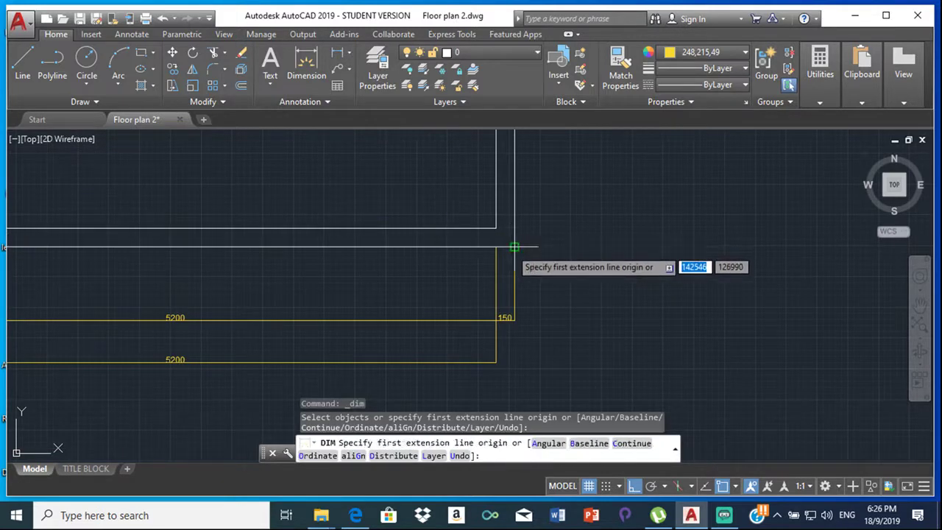
left_click(514, 248)
scroll(601, 200, "down", 6)
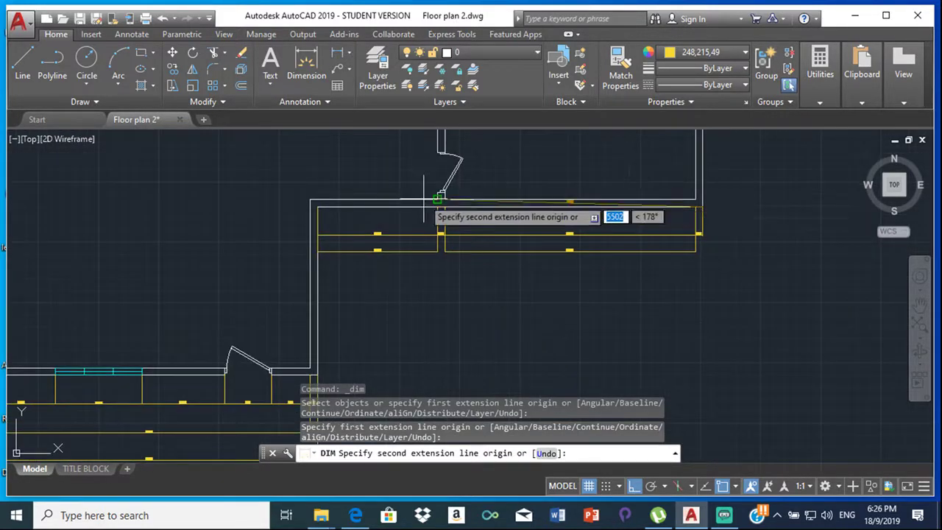
left_click(318, 207)
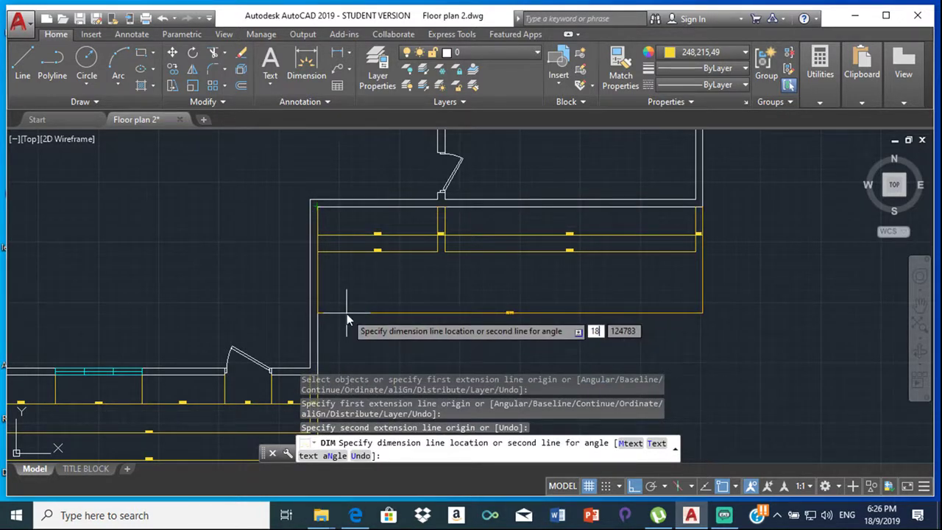
left_click(337, 291)
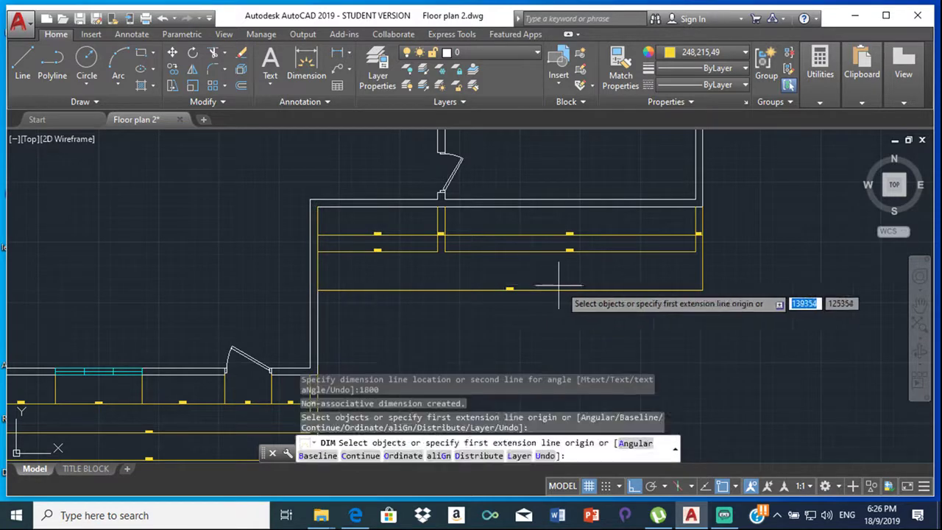
key("Escape")
scroll(505, 292, "up", 3)
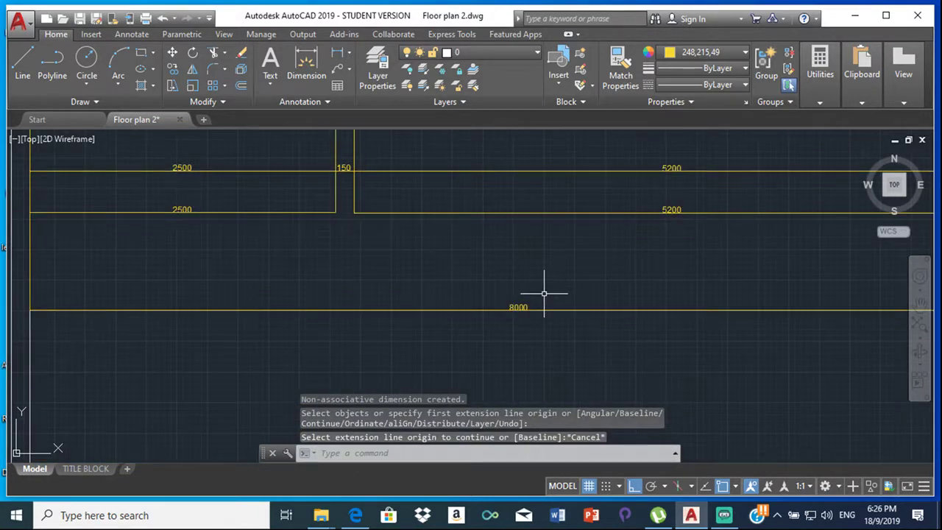
scroll(453, 231, "down", 4)
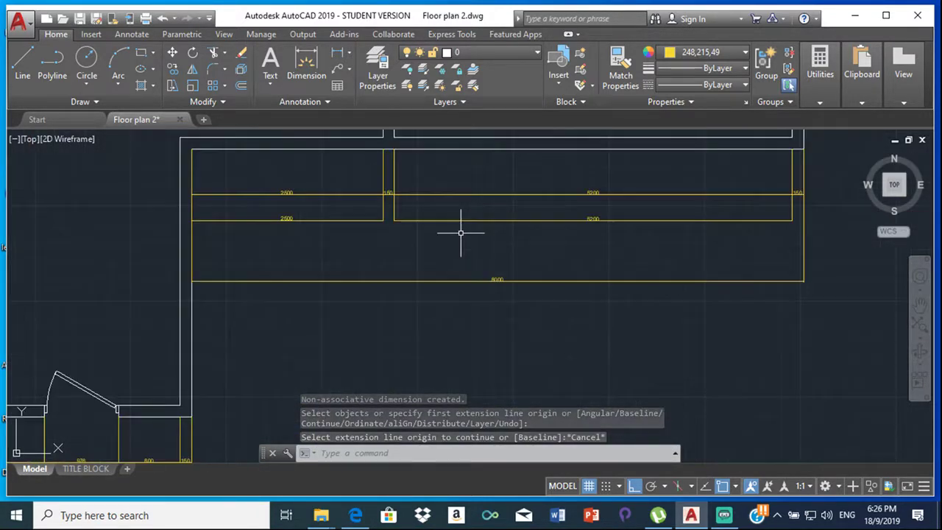
Examine the room and overall dimension rows below the bedroom and passage wall and below the living room's lower wall
middle_click_drag(599, 204, 443, 234)
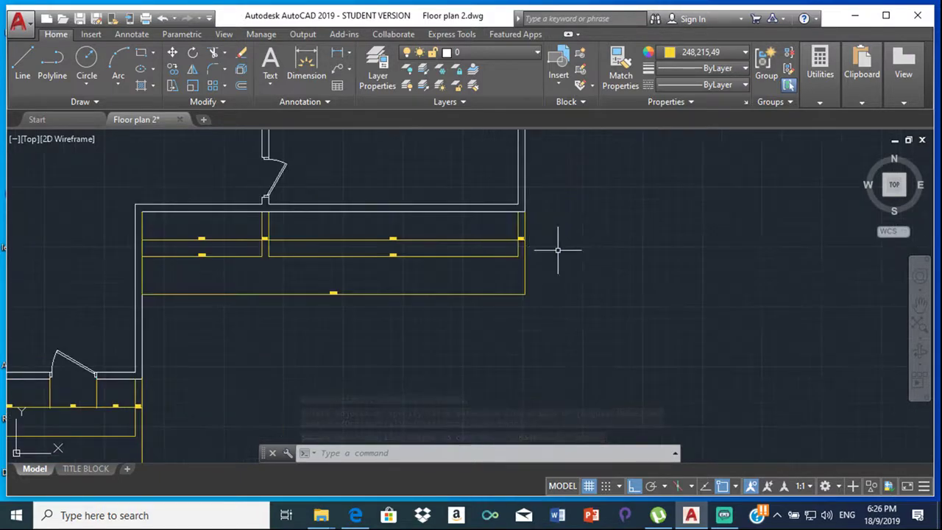
scroll(369, 256, "up", 2)
scroll(324, 265, "down", 4)
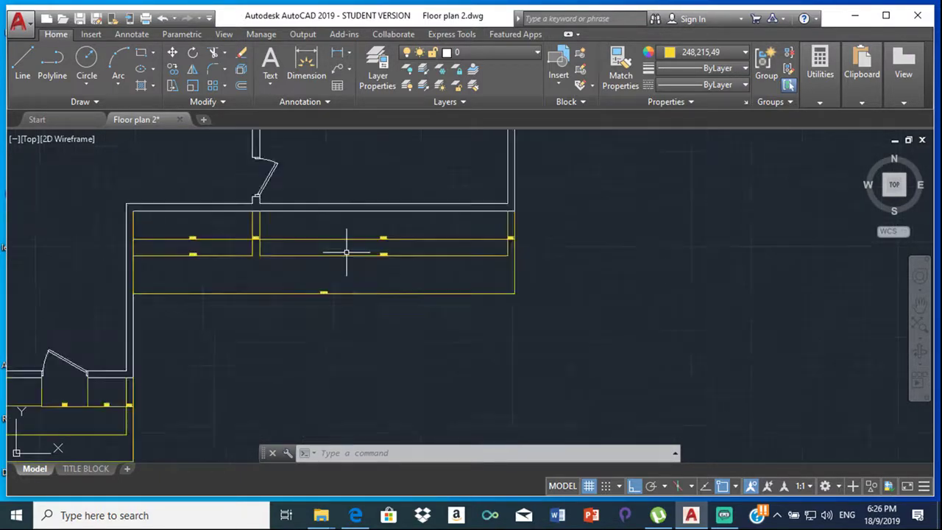
middle_click_drag(150, 244, 415, 236)
scroll(527, 329, "up", 4)
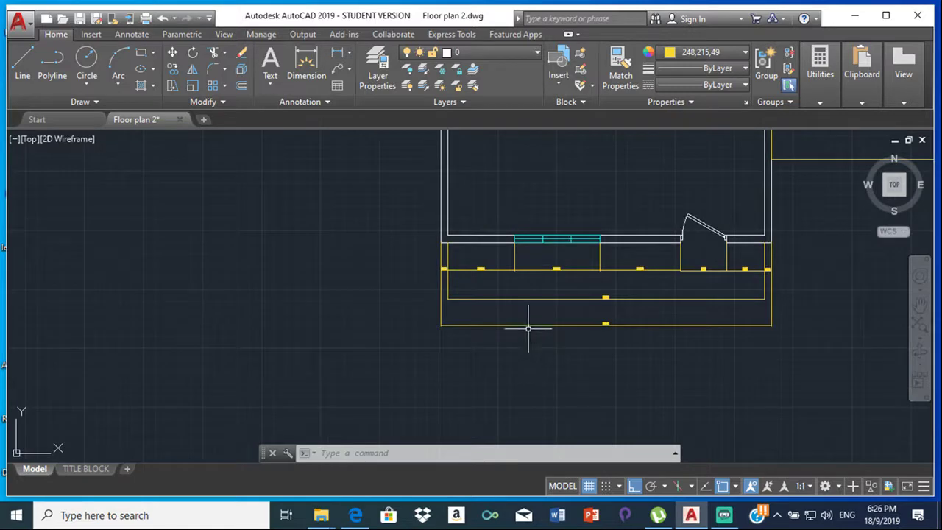
scroll(547, 296, "up", 4)
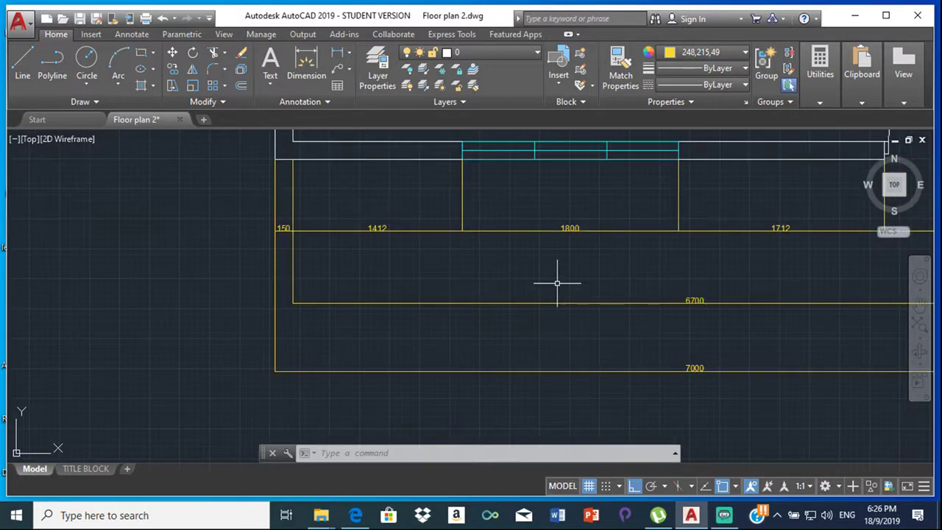
scroll(561, 276, "down", 3)
mouse_move(561, 273)
middle_mouse_down()
mouse_move(564, 372)
mouse_move(567, 337)
middle_mouse_up()
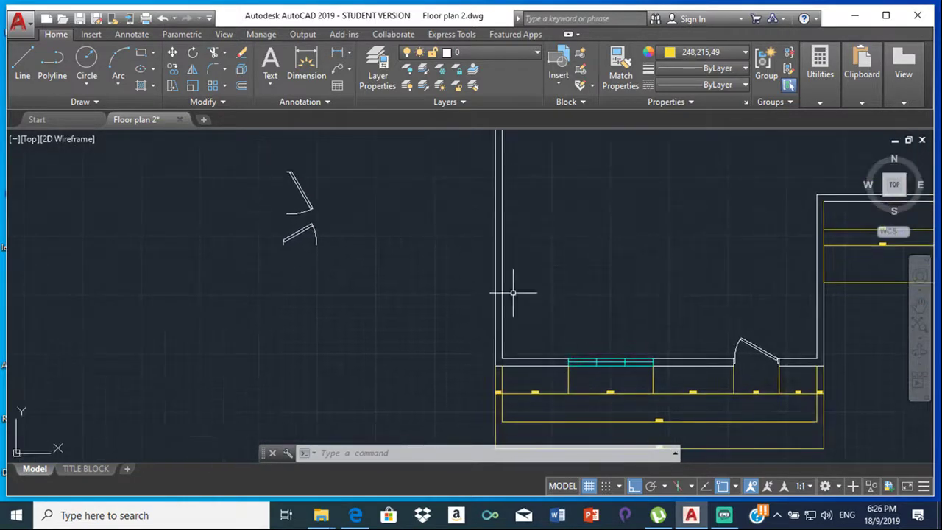
Look over the whole flat plan, from the upper walls and inner rooms to the dimension rows below the lower walls
scroll(463, 226, "down", 2)
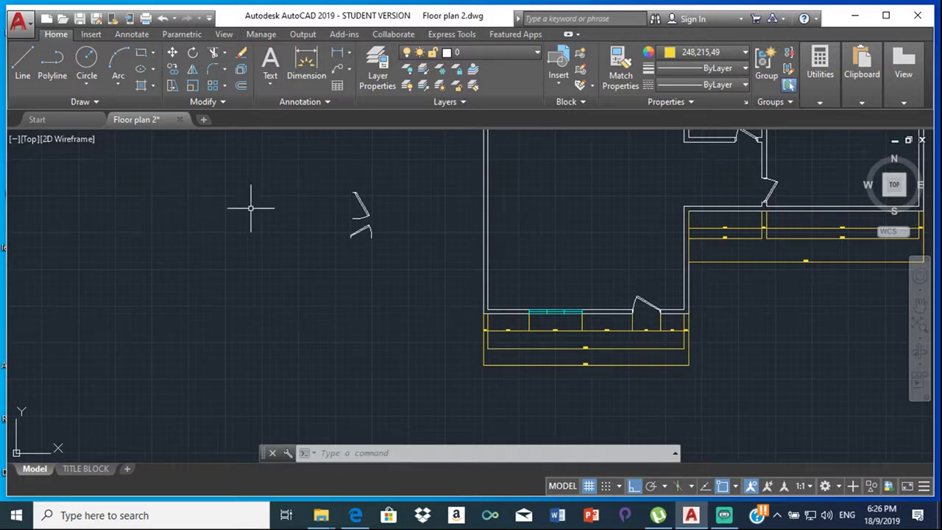
scroll(567, 239, "down", 2)
middle_click_drag(567, 239, 462, 382)
scroll(507, 307, "up", 2)
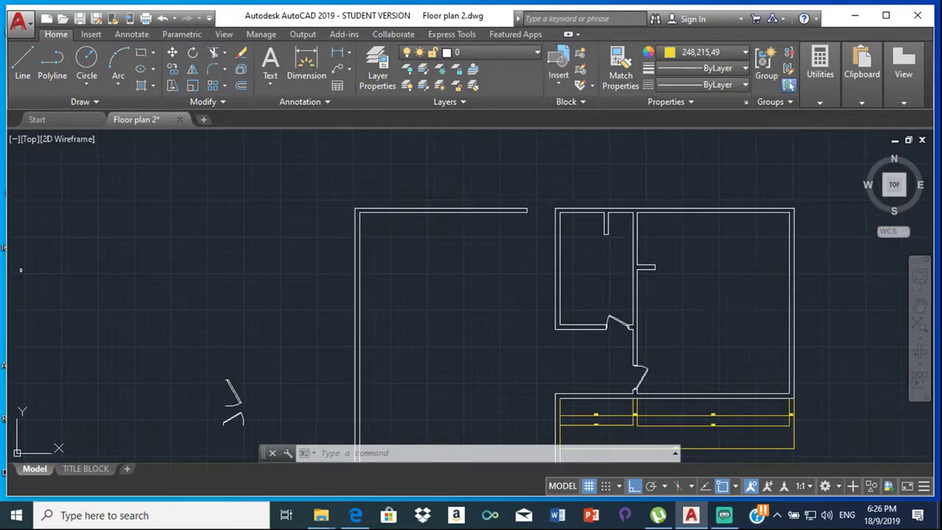
middle_click_drag(770, 281, 478, 243)
scroll(471, 294, "down", 1)
middle_click_drag(470, 294, 610, 273)
scroll(610, 273, "up", 1)
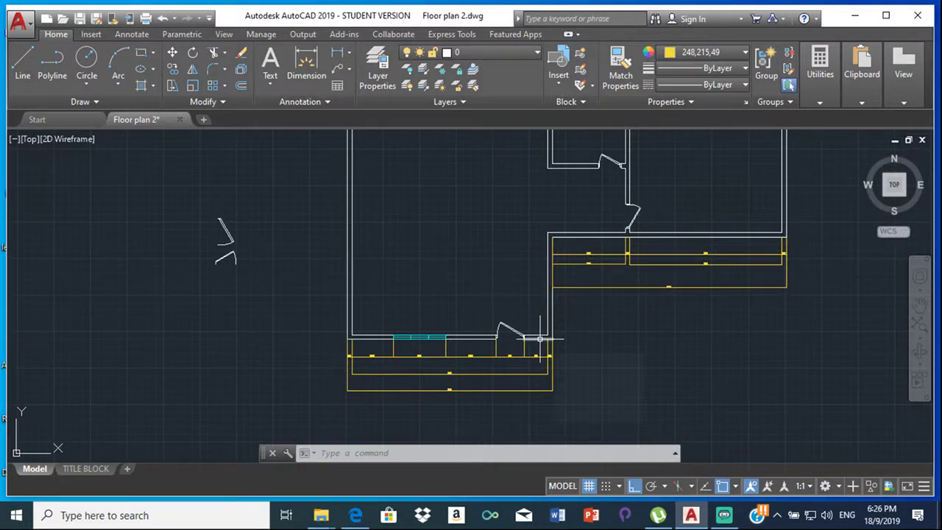
mouse_move(334, 511)
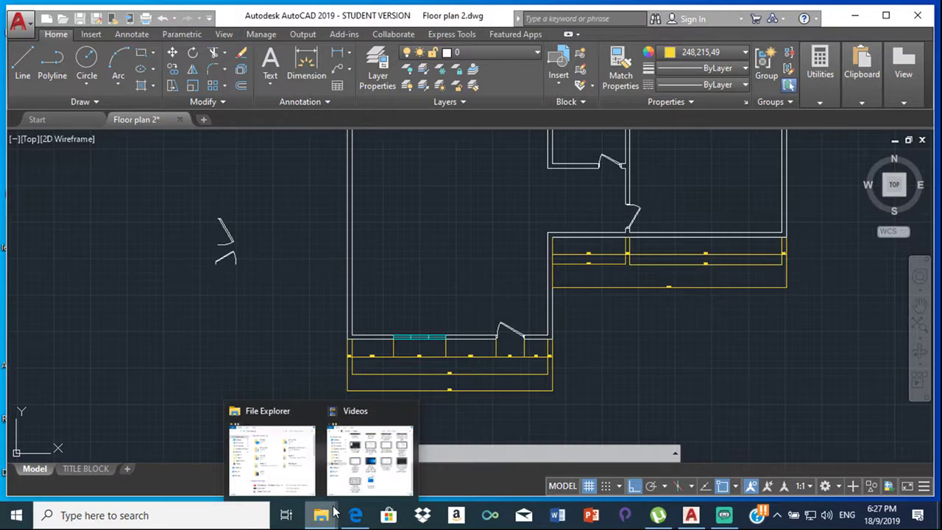